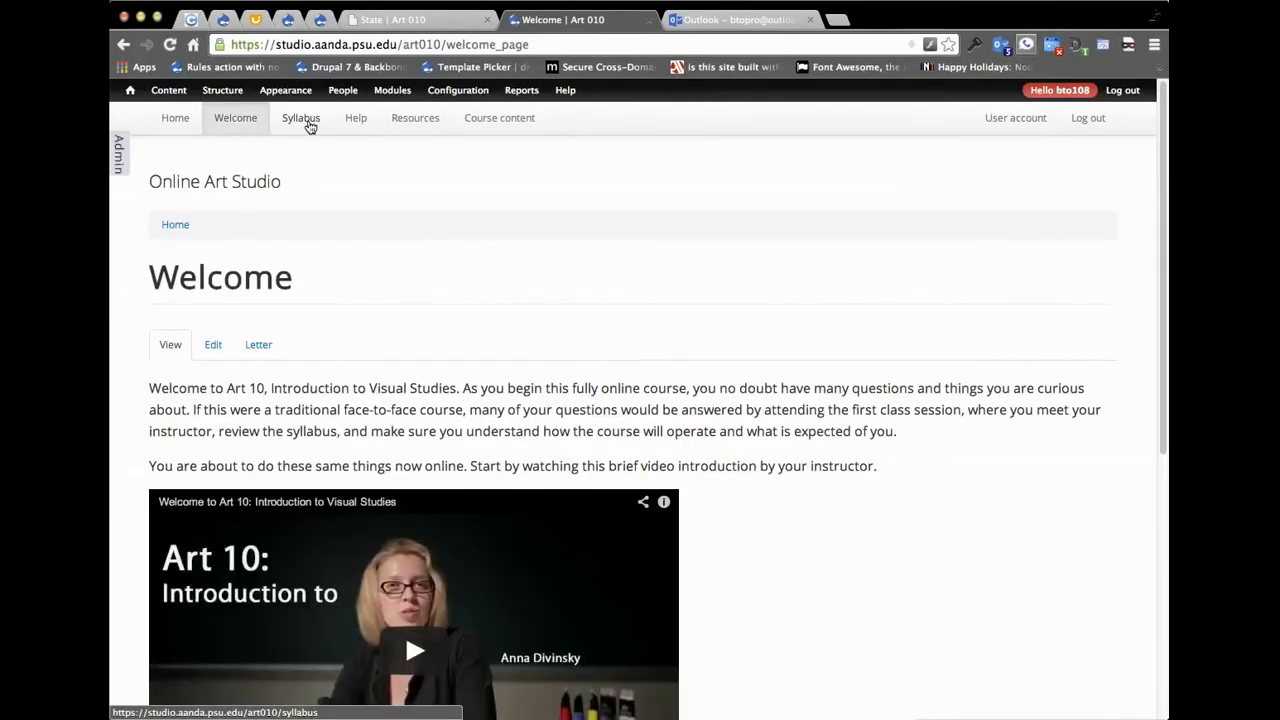
Open the Assignment 2 submission from the Submissions home page and look over its content and comments.
{"action": "left_click", "coordinate": [188, 127]}
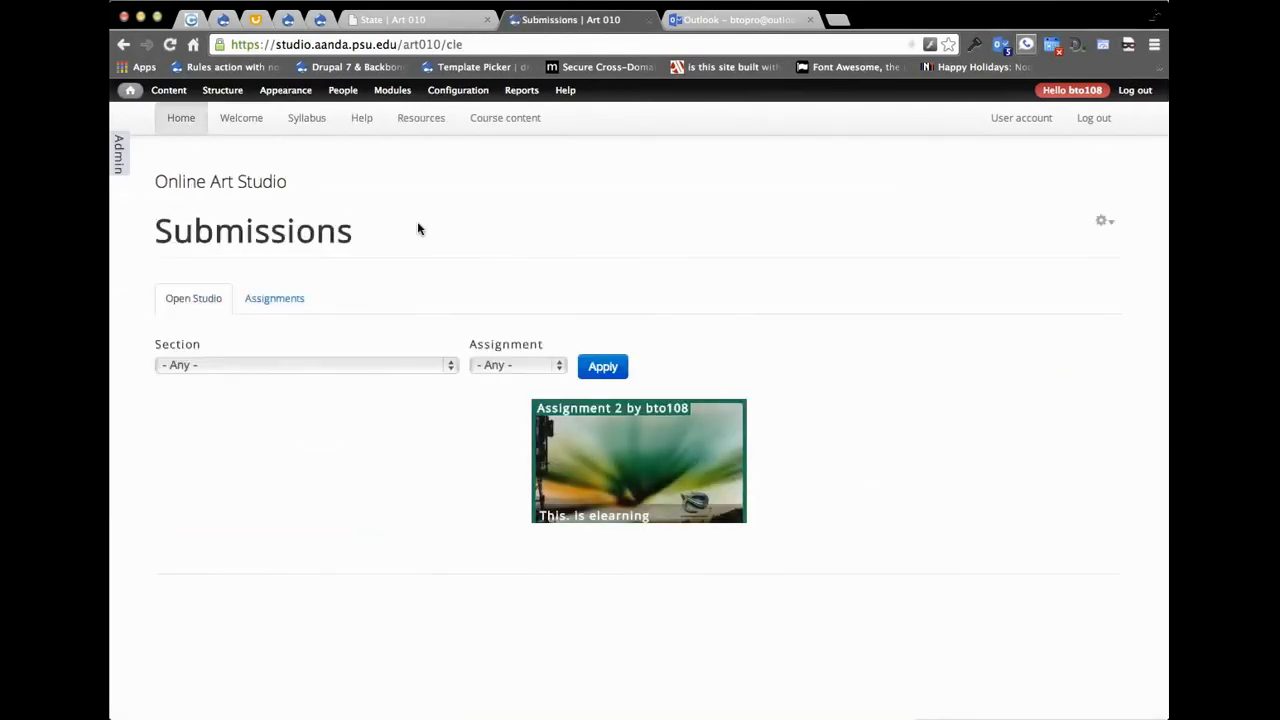
{"action": "left_click", "coordinate": [724, 467]}
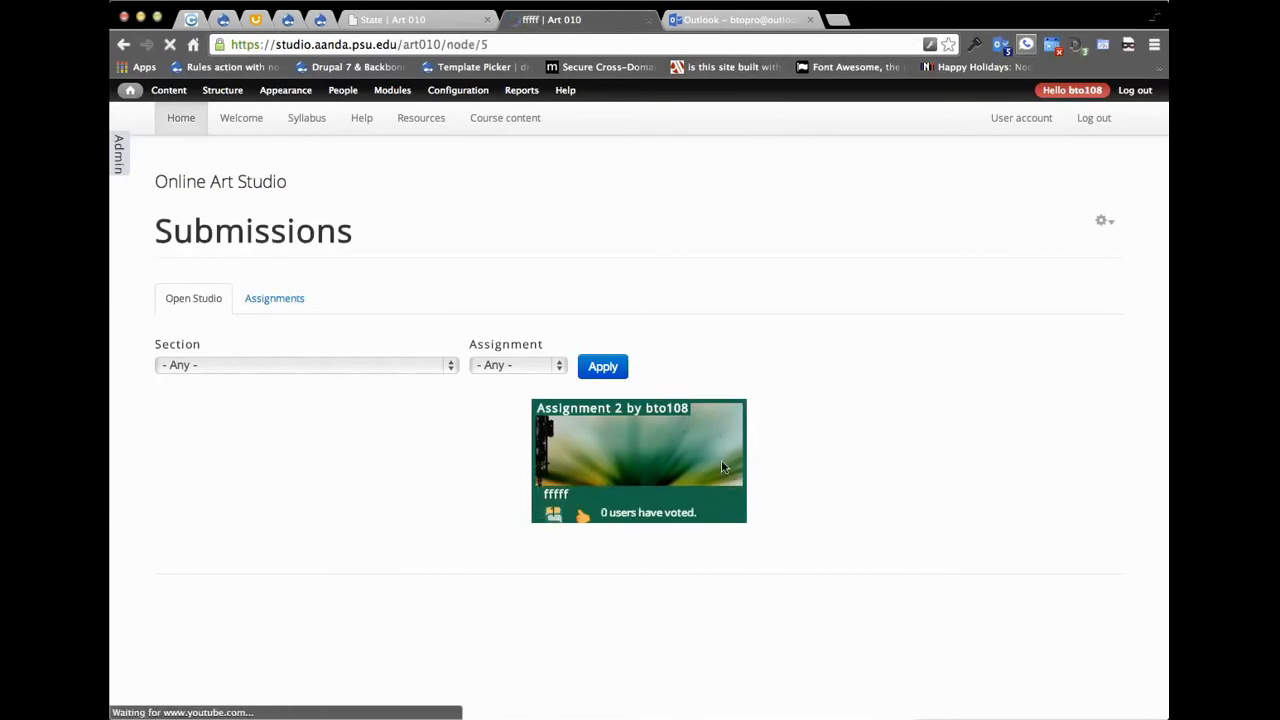
{"action": "scroll", "coordinate": [1106, 428], "scroll_direction": "down", "scroll_amount": 1}
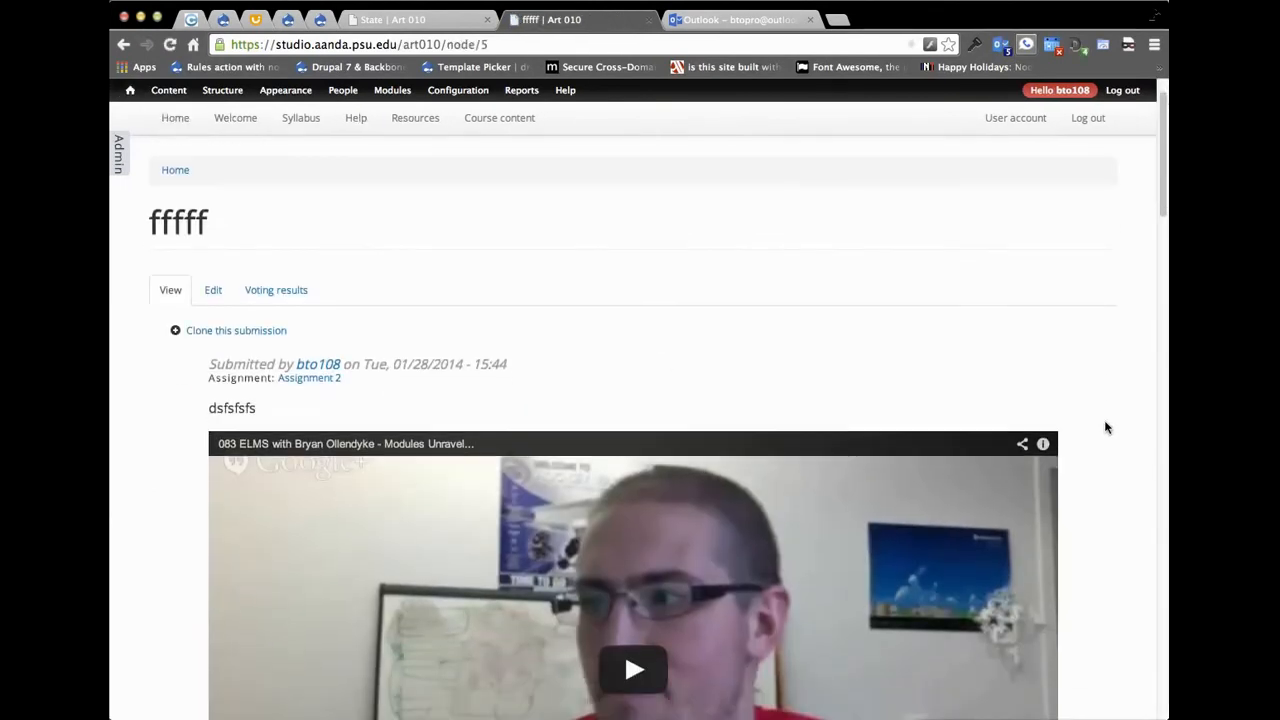
{"action": "scroll", "coordinate": [1106, 428], "scroll_direction": "down", "scroll_amount": 20}
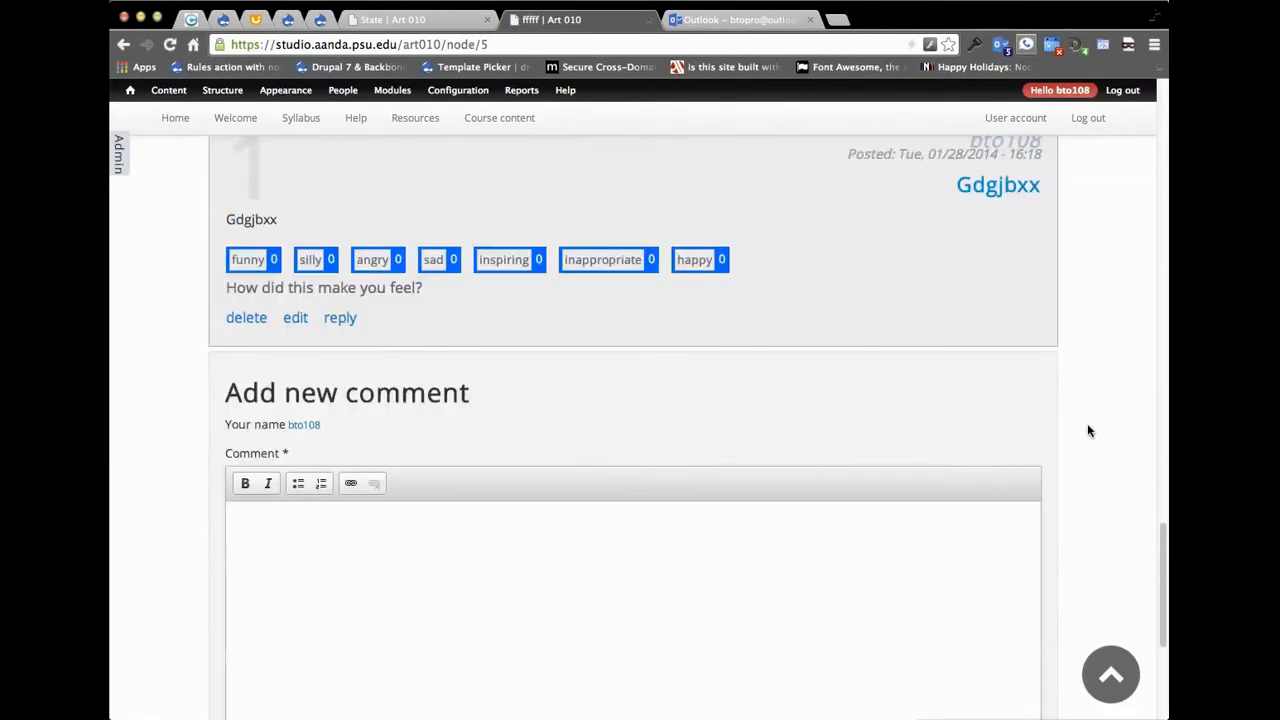
{"action": "scroll", "coordinate": [1087, 445], "scroll_direction": "up", "scroll_amount": 20}
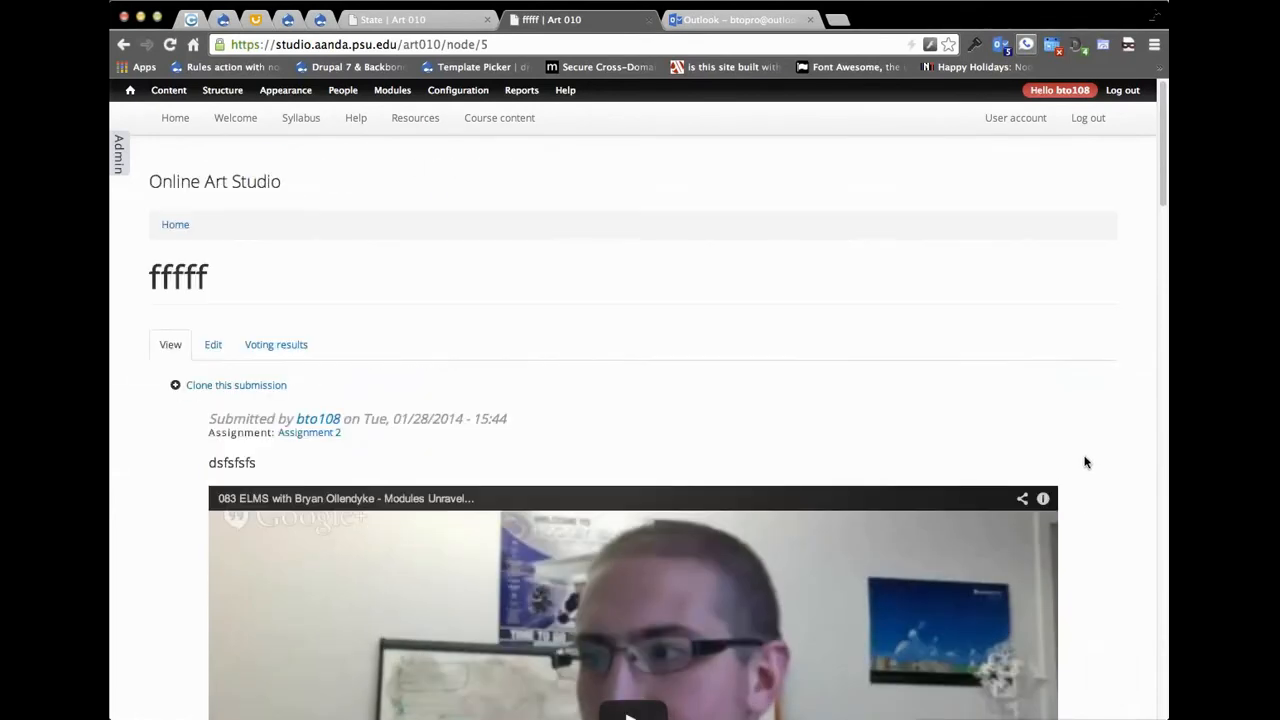
{"action": "scroll", "coordinate": [1089, 391], "scroll_direction": "down", "scroll_amount": 3}
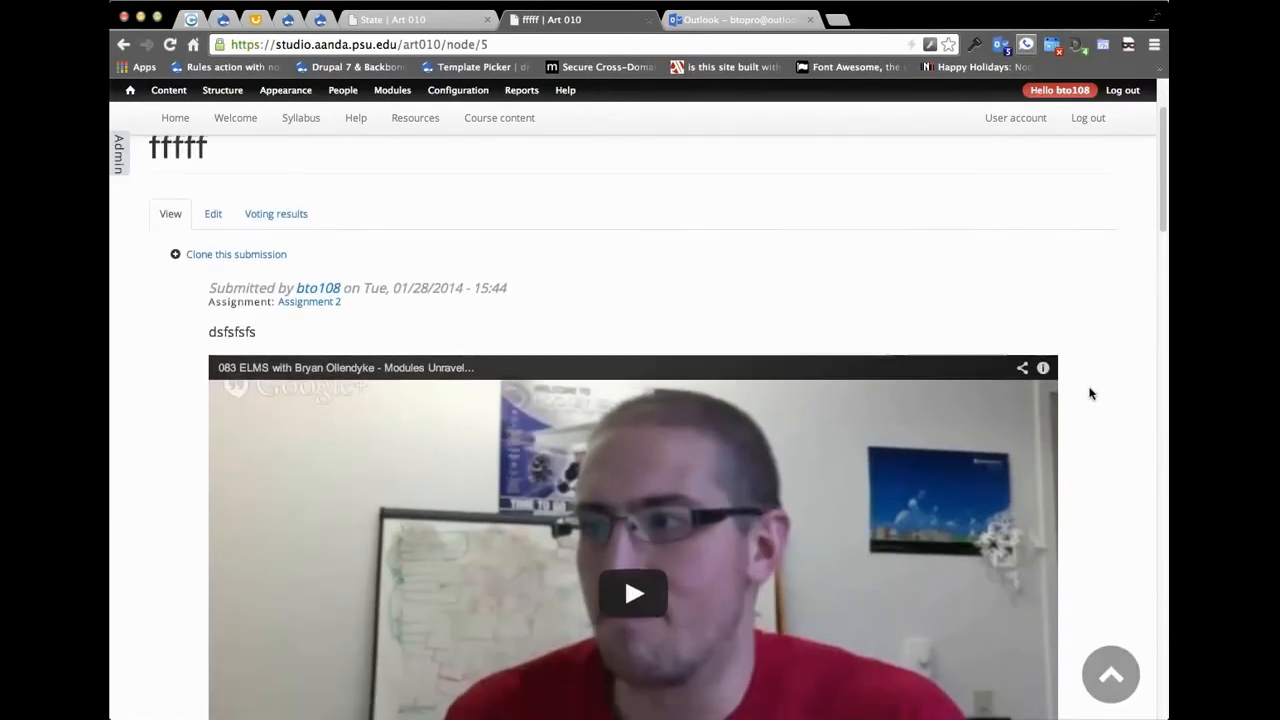
Open the submission's edit form, review its video, image, link, file and state fields, and close the form without saving.
{"action": "left_click", "coordinate": [215, 215]}
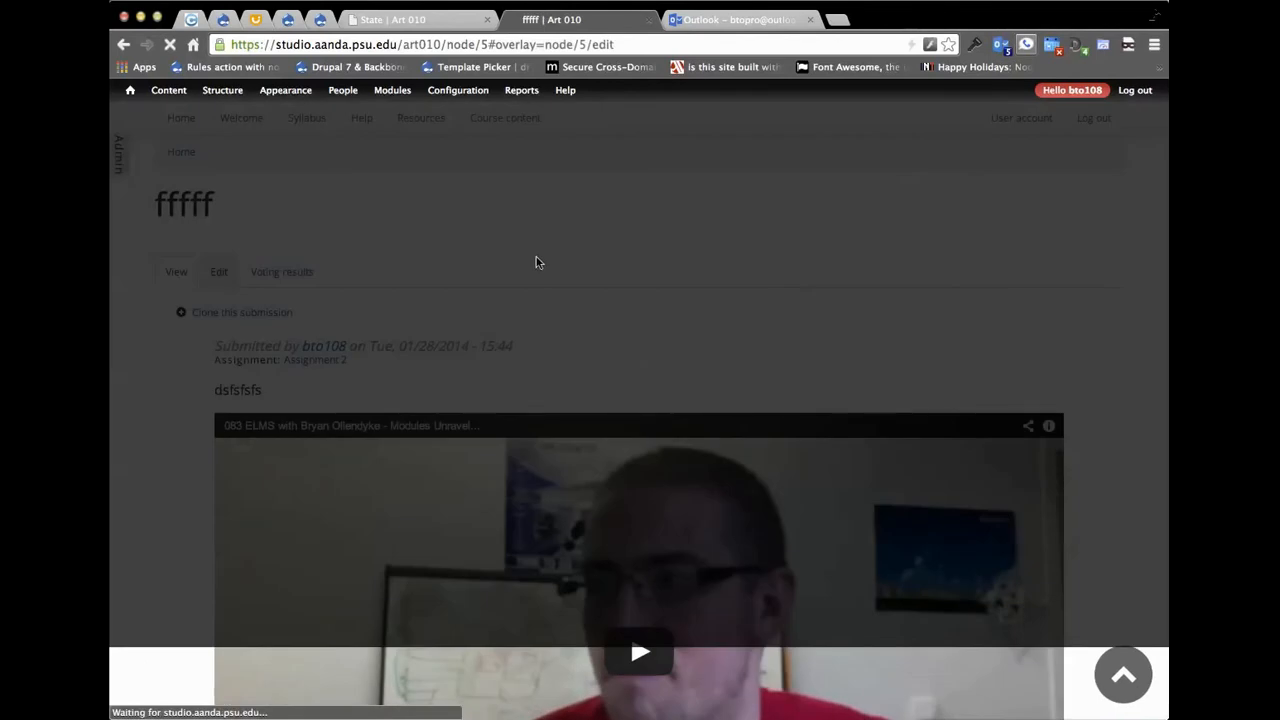
{"action": "scroll", "coordinate": [889, 411], "scroll_direction": "down", "scroll_amount": 10}
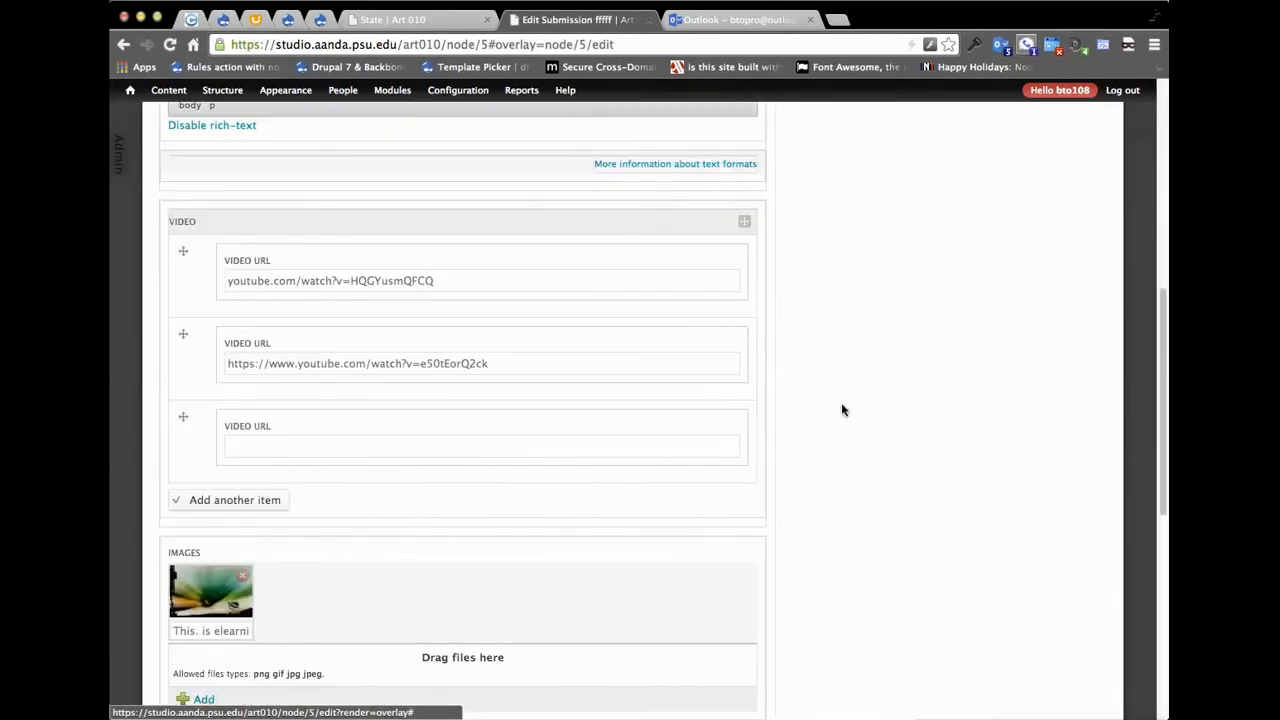
{"action": "scroll", "coordinate": [698, 329], "scroll_direction": "down", "scroll_amount": 1}
{"action": "scroll", "coordinate": [754, 383], "scroll_direction": "down", "scroll_amount": 6}
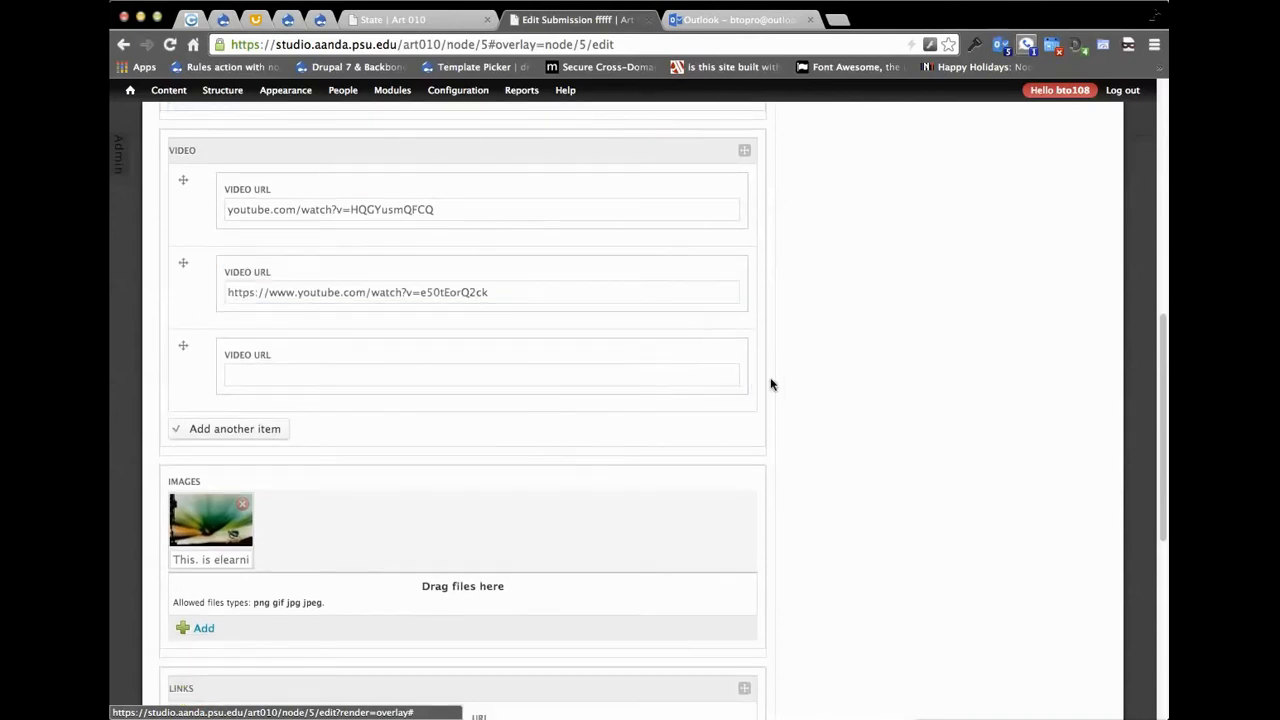
{"action": "scroll", "coordinate": [778, 330], "scroll_direction": "up", "scroll_amount": 8}
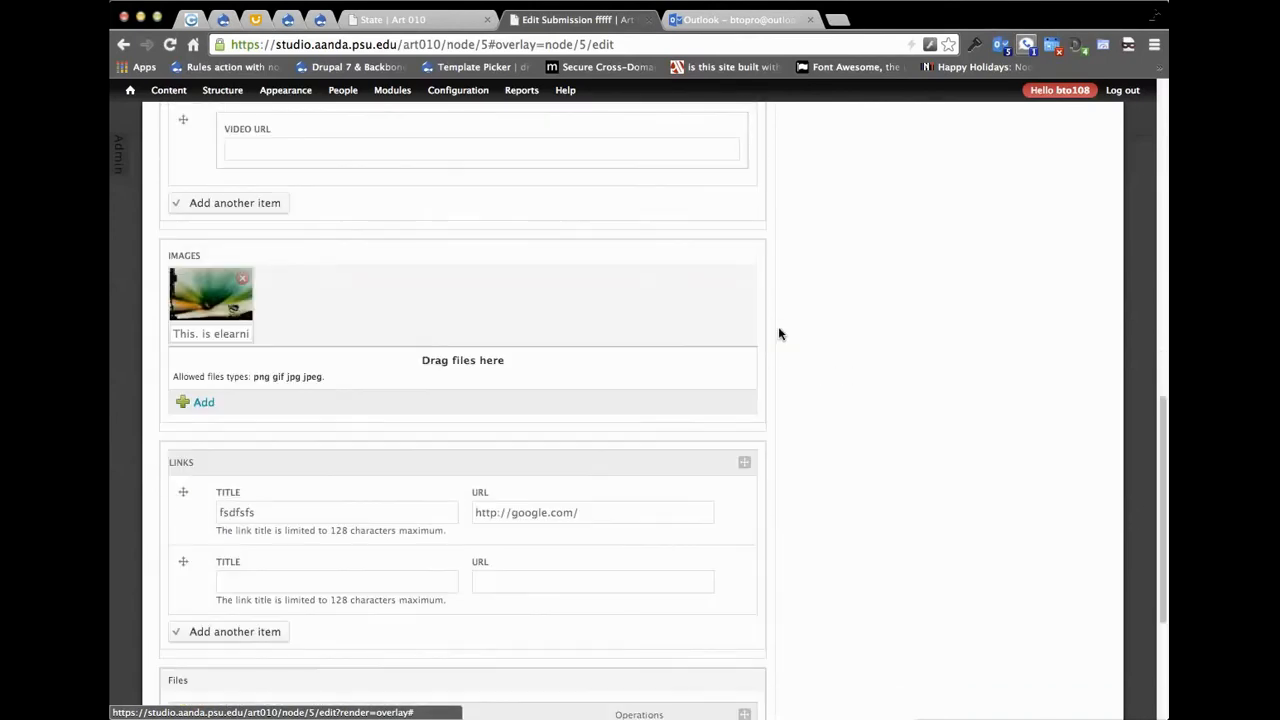
{"action": "scroll", "coordinate": [835, 350], "scroll_direction": "down", "scroll_amount": 7}
{"action": "scroll", "coordinate": [835, 350], "scroll_direction": "down", "scroll_amount": 3}
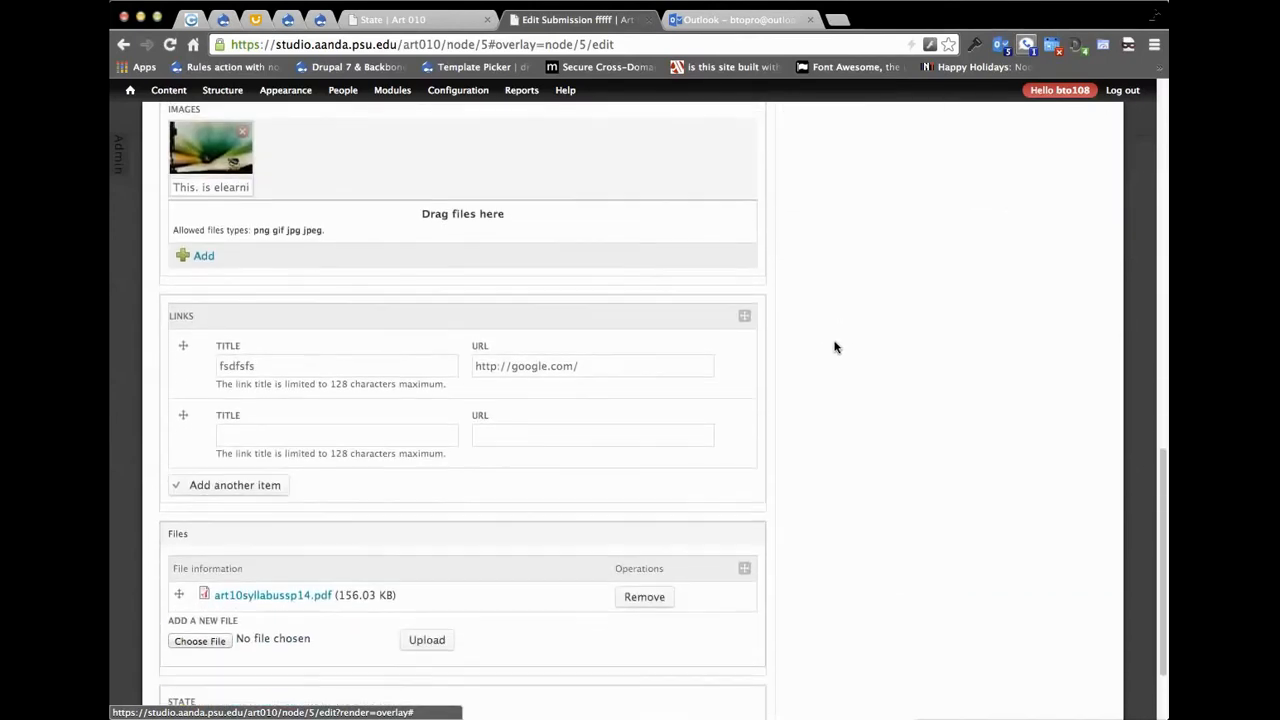
{"action": "scroll", "coordinate": [805, 374], "scroll_direction": "down", "scroll_amount": 1}
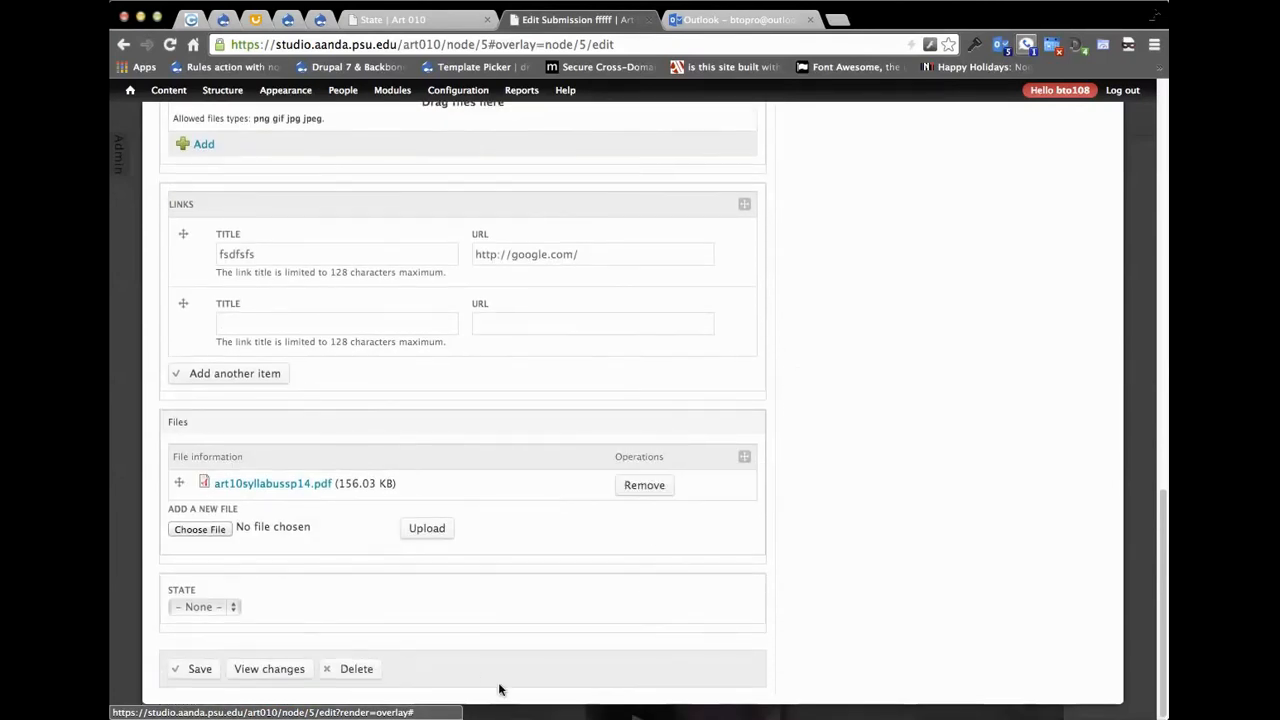
{"action": "scroll", "coordinate": [920, 540], "scroll_direction": "up", "scroll_amount": 20}
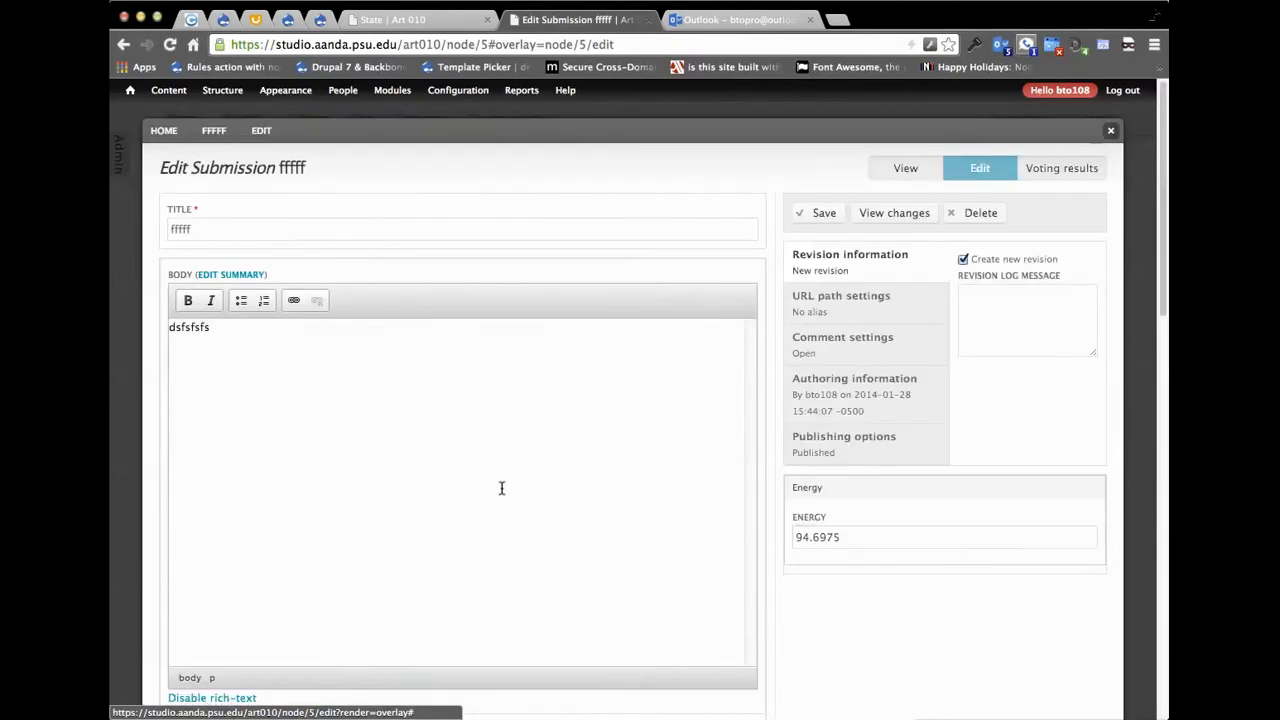
{"action": "left_click", "coordinate": [1110, 130]}
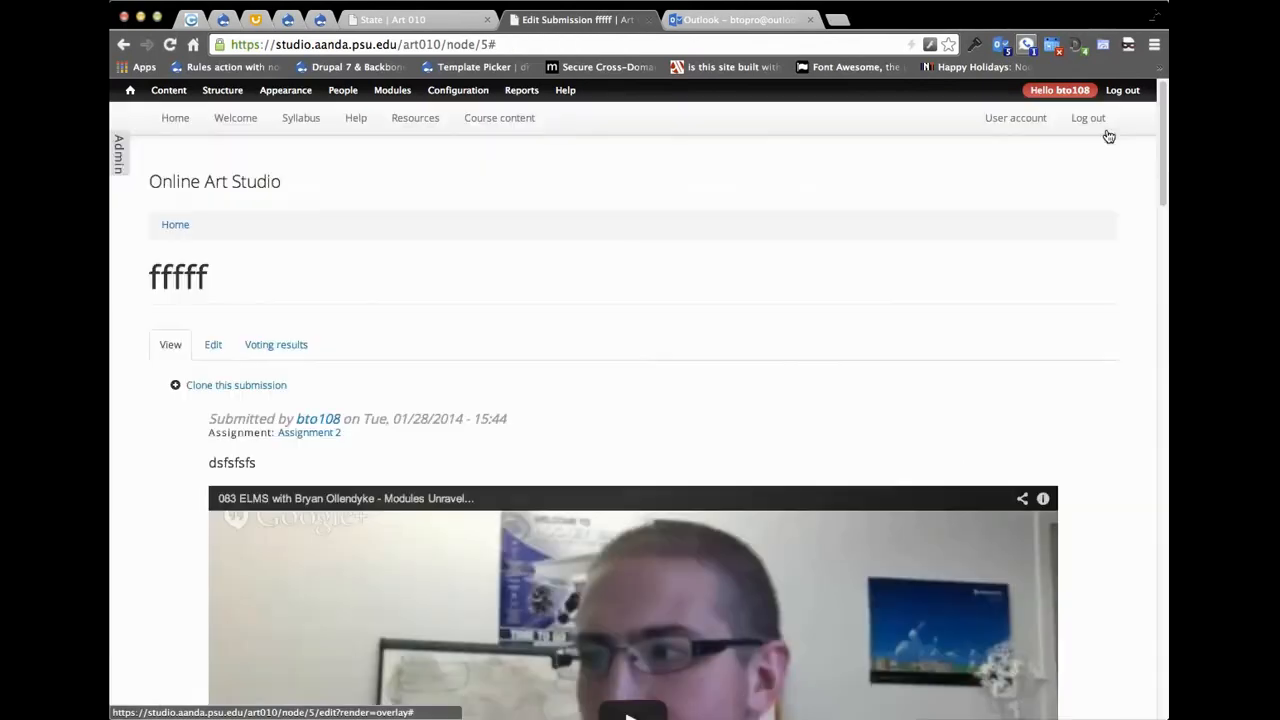
Cast a thumbs-up vote for the submission and rate how it feels as "sad".
{"action": "scroll", "coordinate": [1104, 426], "scroll_direction": "down", "scroll_amount": 4}
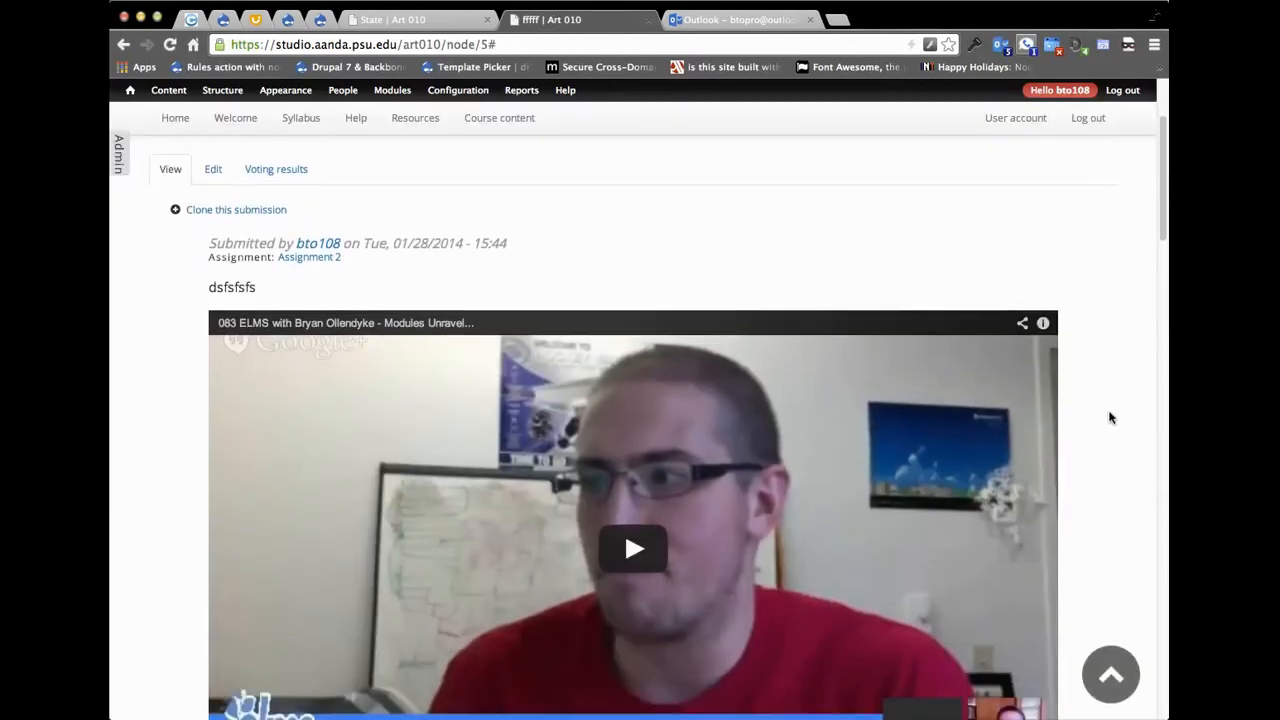
{"action": "scroll", "coordinate": [1100, 412], "scroll_direction": "down", "scroll_amount": 11}
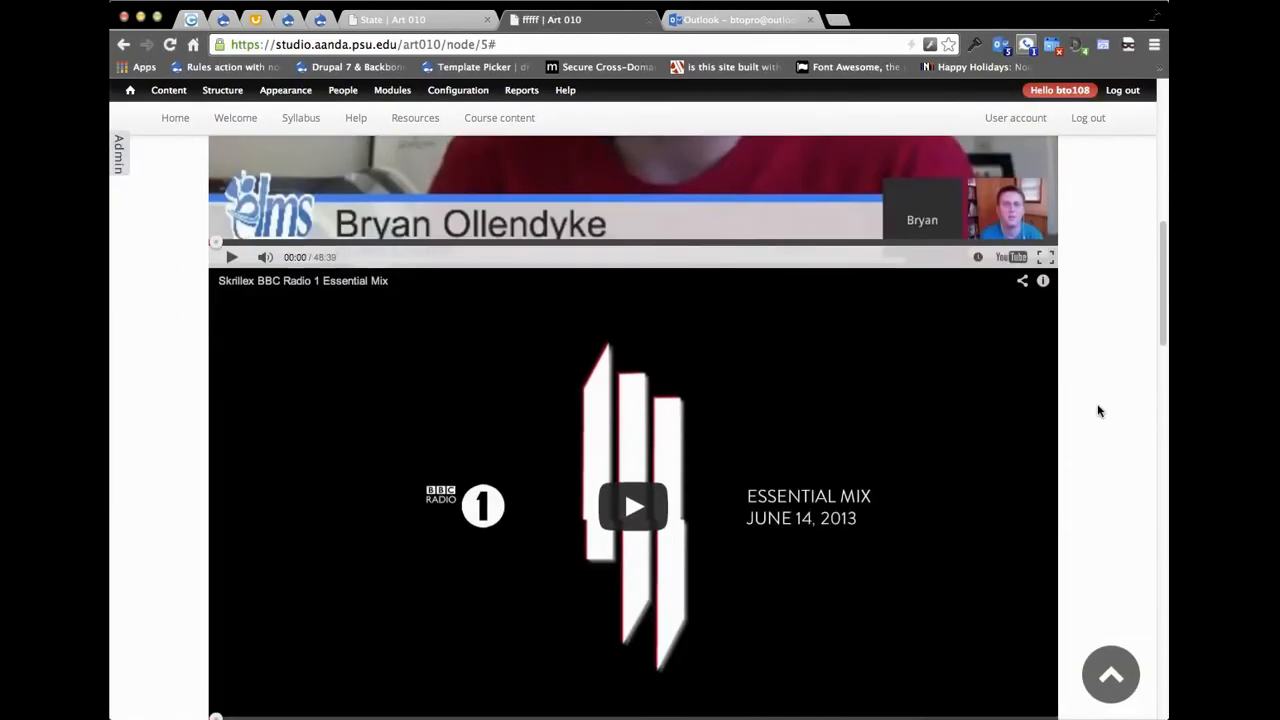
{"action": "scroll", "coordinate": [1090, 400], "scroll_direction": "down", "scroll_amount": 12}
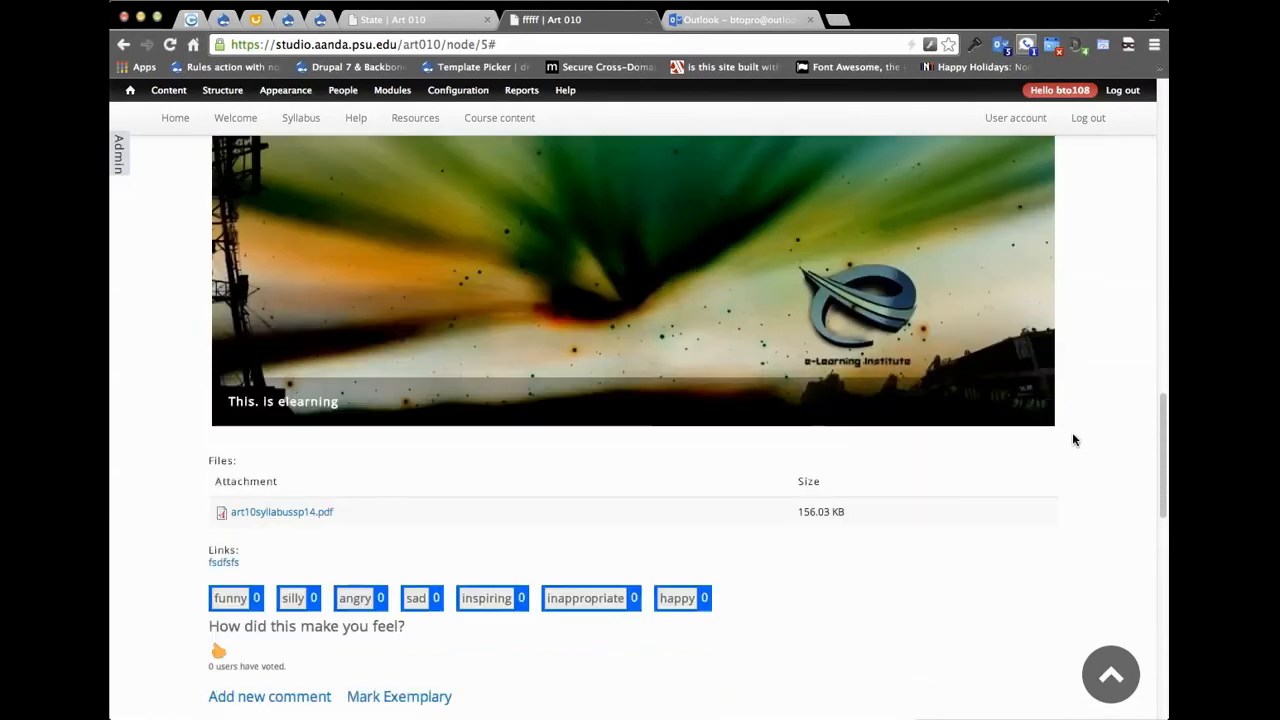
{"action": "scroll", "coordinate": [150, 520], "scroll_direction": "down", "scroll_amount": 6}
{"action": "scroll", "coordinate": [165, 520], "scroll_direction": "up", "scroll_amount": 2}
{"action": "left_click", "coordinate": [218, 403]}
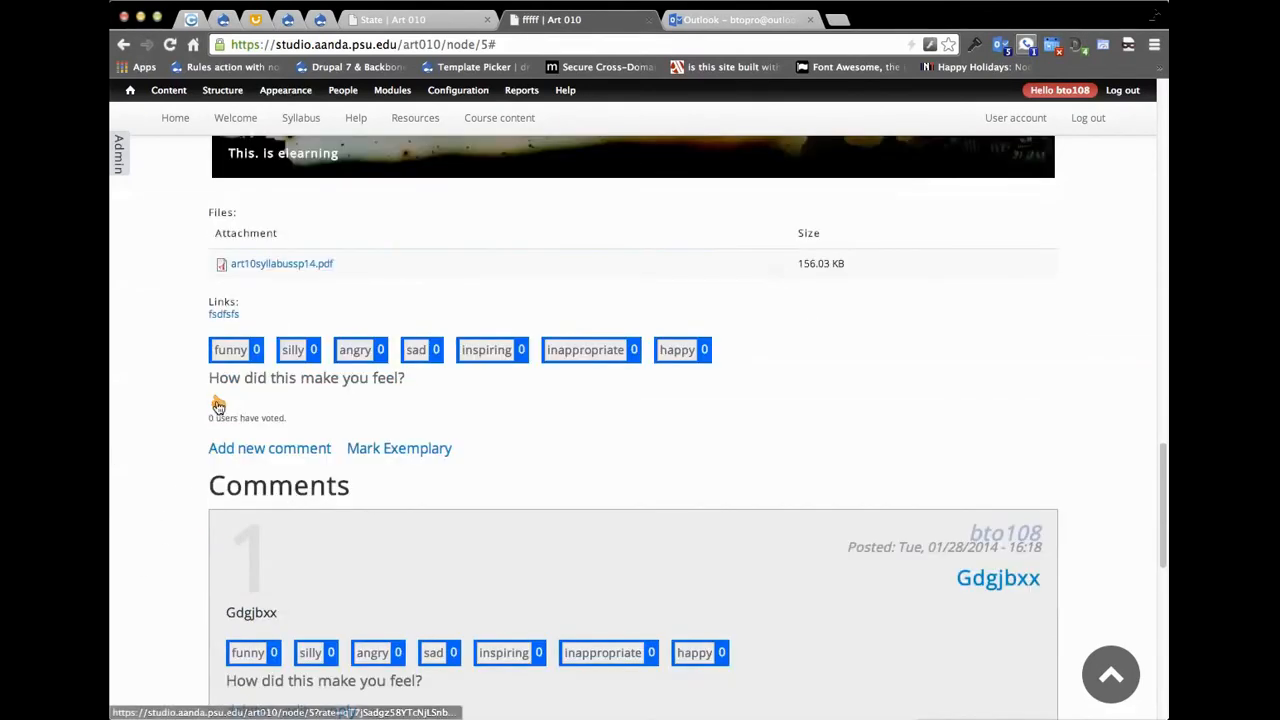
{"action": "left_click", "coordinate": [419, 352]}
Rate the first comment on the submission as "inappropriate".
{"action": "scroll", "coordinate": [435, 420], "scroll_direction": "down", "scroll_amount": 1}
{"action": "left_click", "coordinate": [606, 600]}
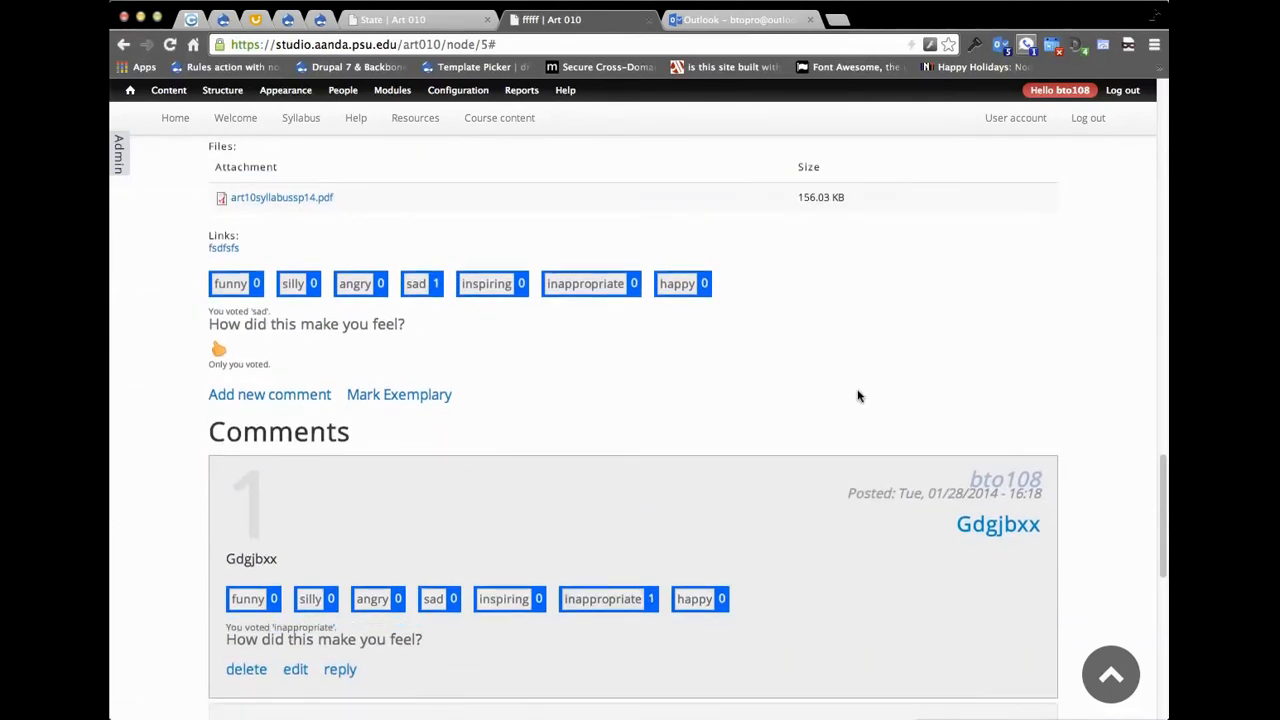
{"action": "scroll", "coordinate": [824, 415], "scroll_direction": "down", "scroll_amount": 1}
{"action": "scroll", "coordinate": [823, 423], "scroll_direction": "down", "scroll_amount": 1}
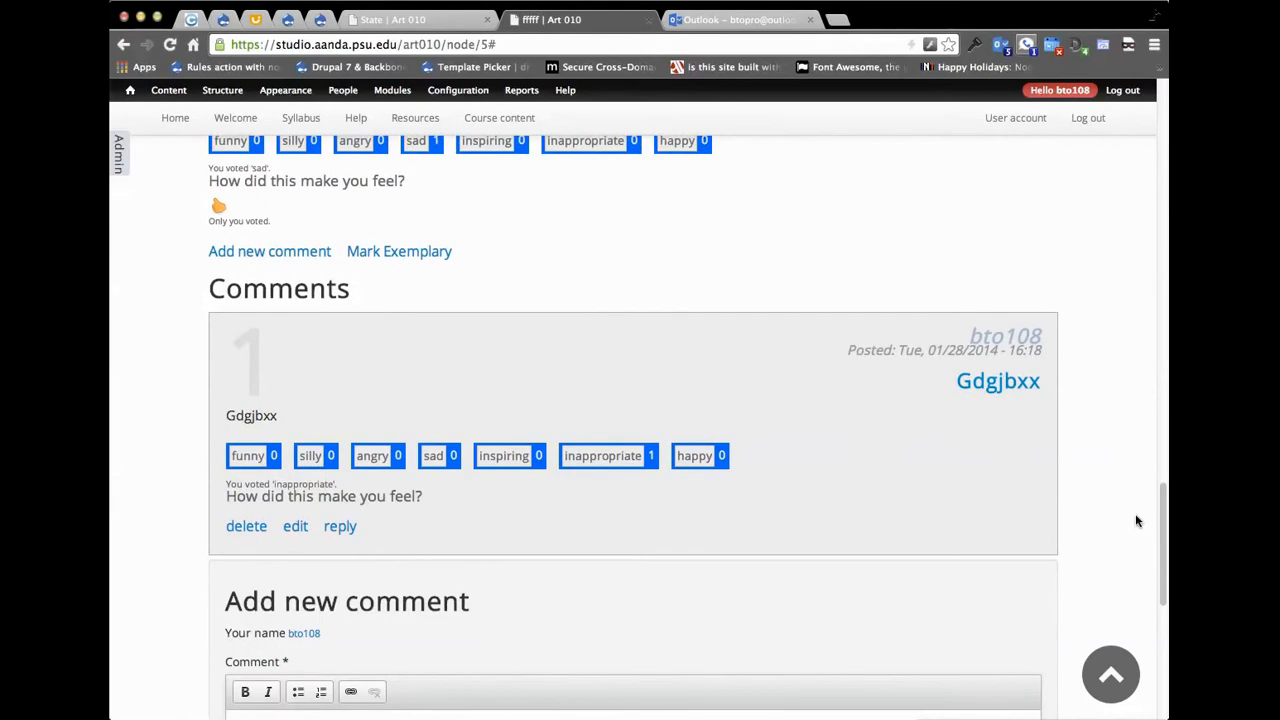
Open the site's content list, then the overview of its content types.
{"action": "scroll", "coordinate": [1134, 517], "scroll_direction": "up", "scroll_amount": 10}
{"action": "scroll", "coordinate": [1132, 530], "scroll_direction": "up", "scroll_amount": 6}
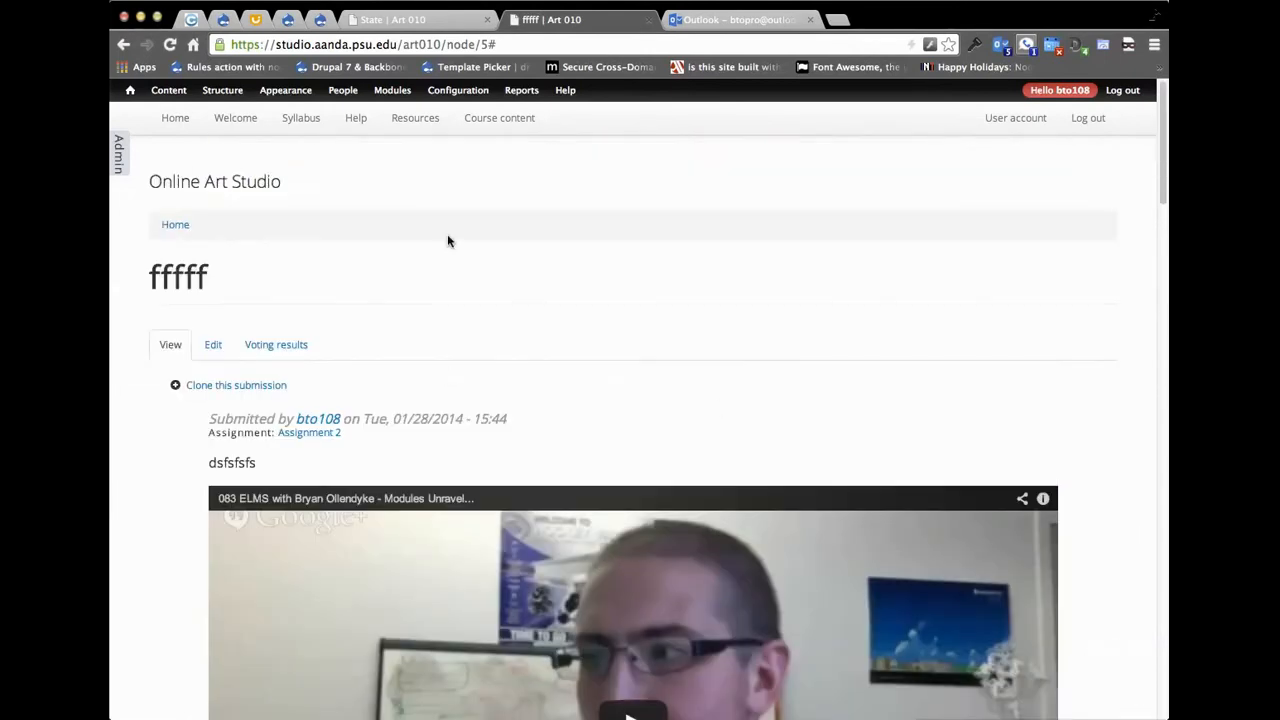
{"action": "left_click", "coordinate": [168, 91]}
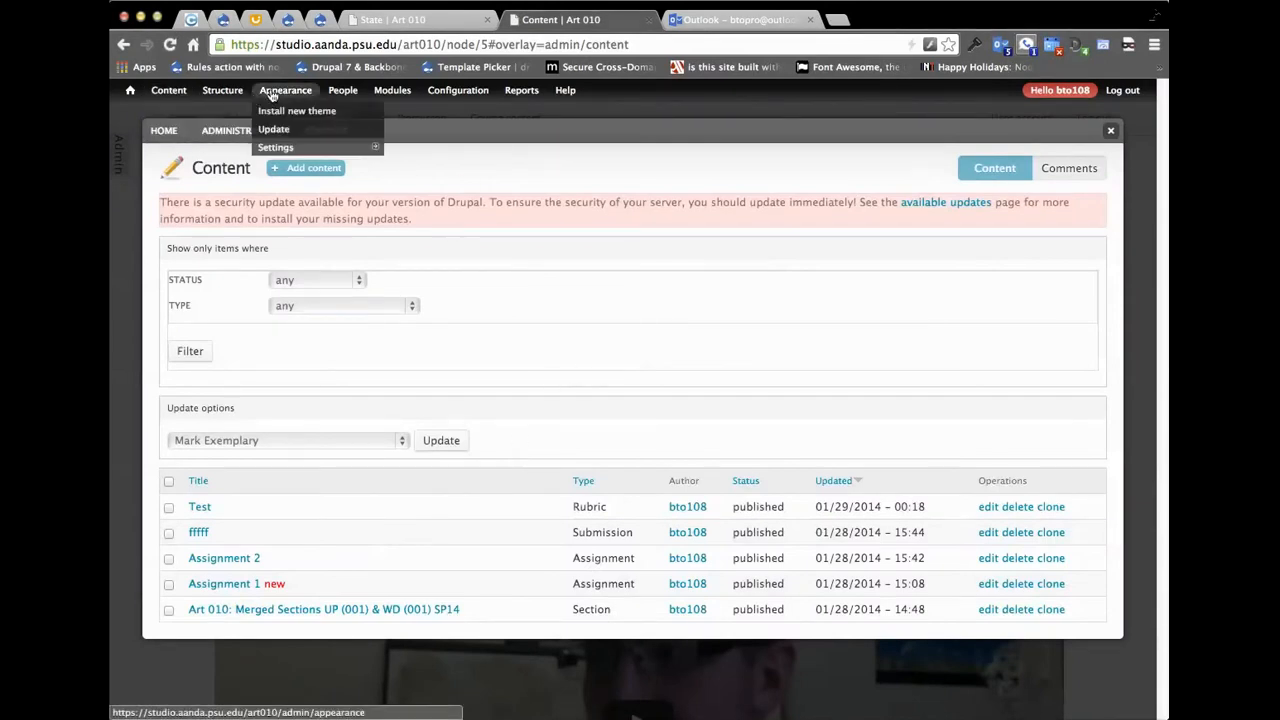
{"action": "mouse_move", "coordinate": [212, 93]}
{"action": "mouse_move", "coordinate": [240, 129]}
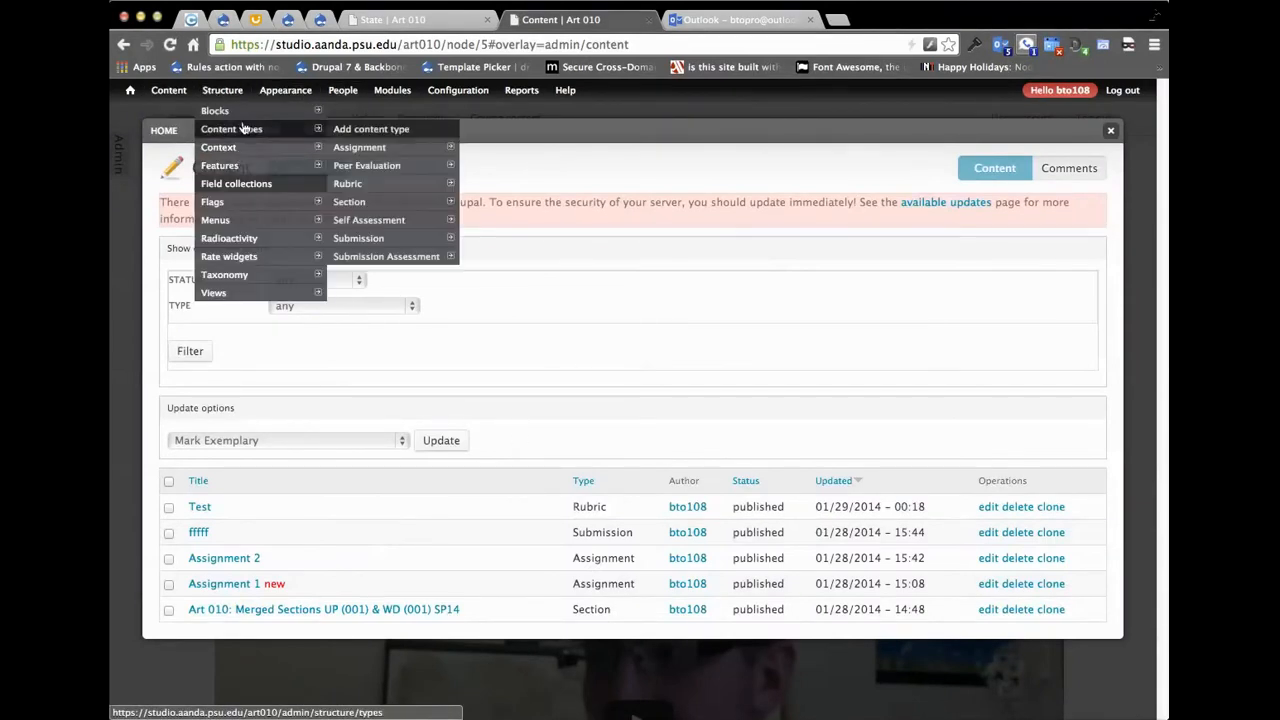
{"action": "mouse_move", "coordinate": [378, 188]}
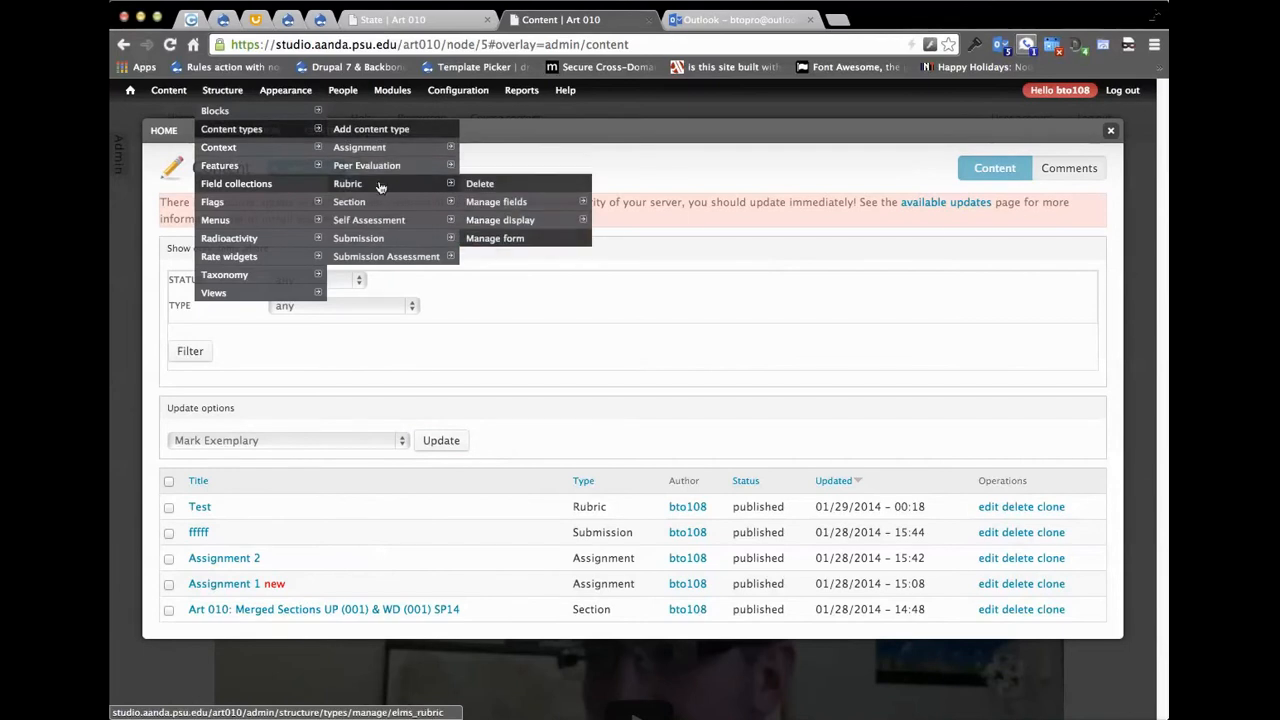
{"action": "left_click", "coordinate": [310, 130]}
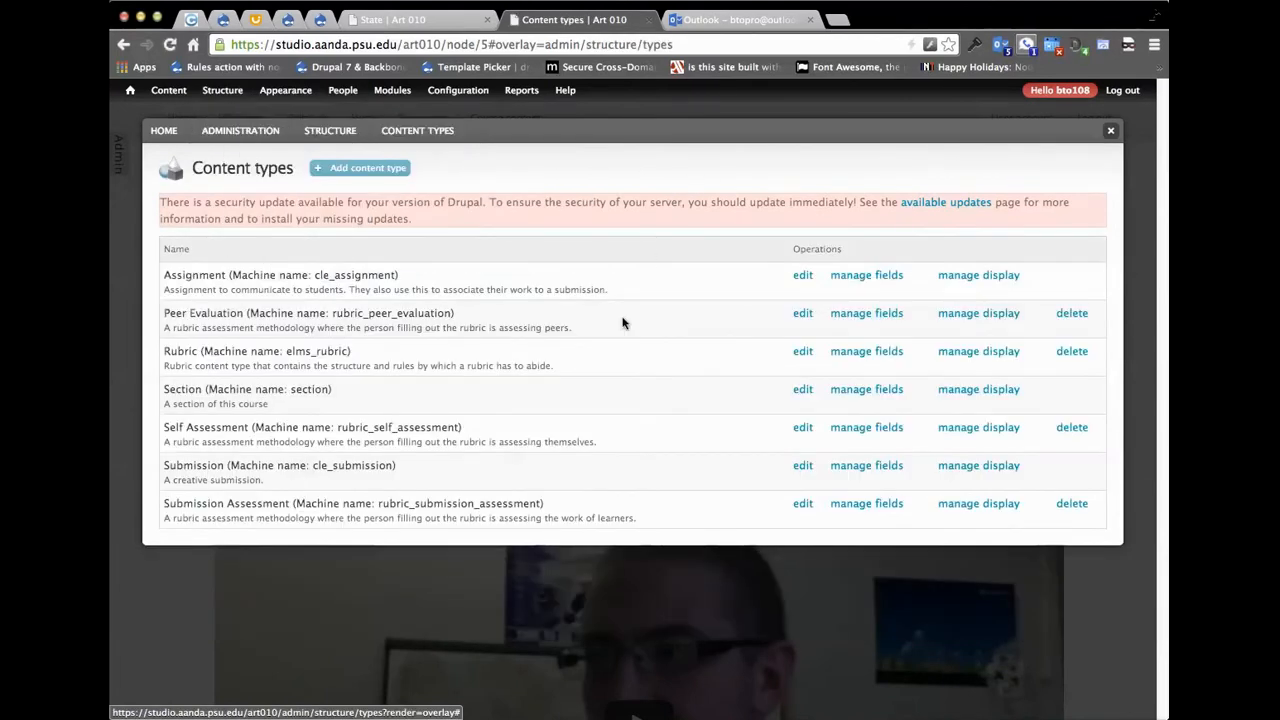
Examine the Rubric, Peer Evaluation, Self Assessment and Submission Assessment entries in the content types list.
{"action": "mouse_move", "coordinate": [354, 352]}
{"action": "left_mouse_down"}
{"action": "mouse_move", "coordinate": [162, 346]}
{"action": "mouse_move", "coordinate": [350, 352]}
{"action": "left_mouse_up"}
{"action": "left_click", "coordinate": [163, 350]}
{"action": "left_click", "coordinate": [348, 362]}
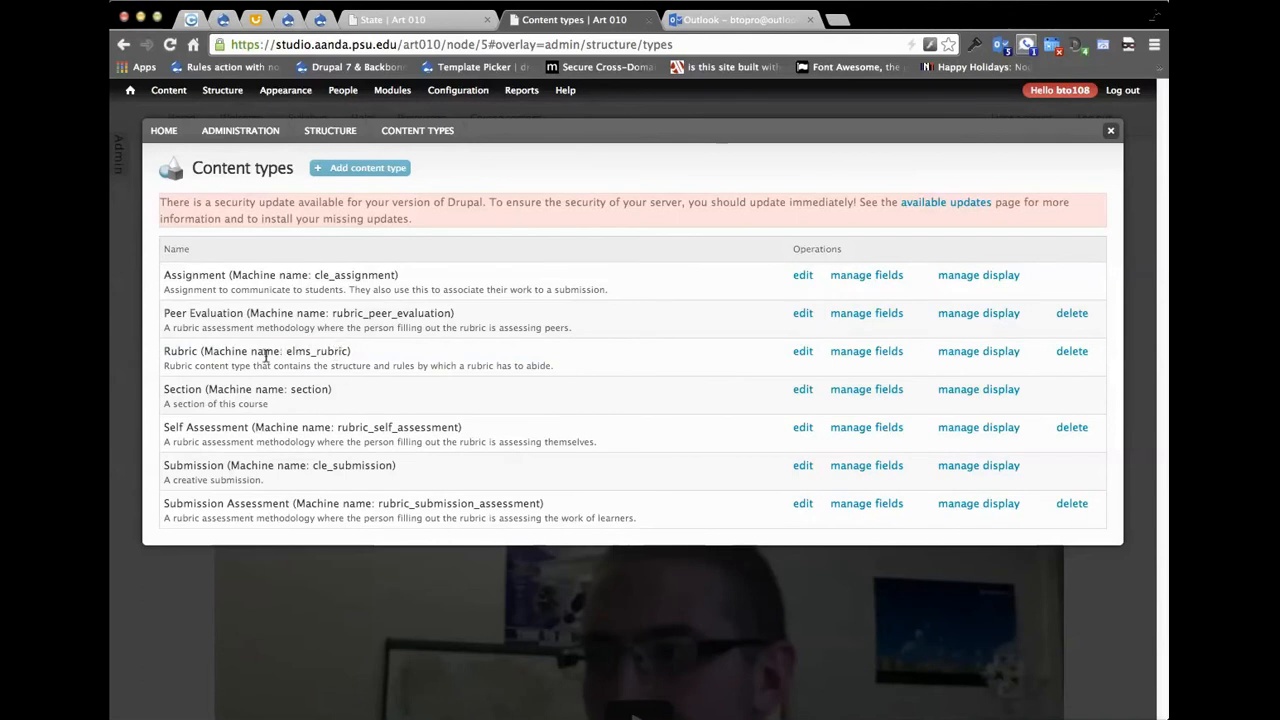
{"action": "left_click_drag", "start_coordinate": [217, 428], "coordinate": [462, 428]}
{"action": "left_click", "coordinate": [409, 432]}
{"action": "left_click_drag", "start_coordinate": [162, 350], "coordinate": [353, 350]}
{"action": "left_click_drag", "start_coordinate": [461, 313], "coordinate": [169, 314]}
{"action": "left_click", "coordinate": [166, 314]}
{"action": "left_click_drag", "start_coordinate": [167, 427], "coordinate": [480, 428]}
{"action": "left_click", "coordinate": [480, 430]}
{"action": "left_click_drag", "start_coordinate": [541, 503], "coordinate": [176, 503]}
{"action": "left_click", "coordinate": [172, 503]}
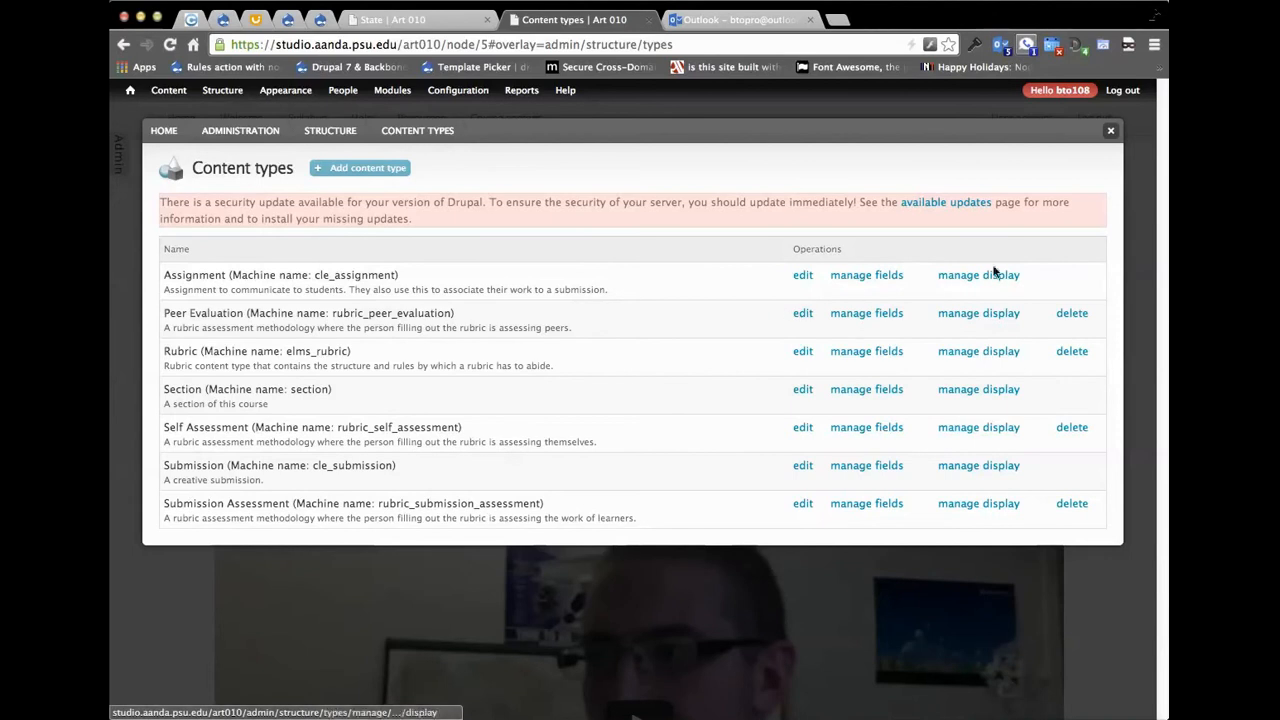
Open the field management page of the Rubric content type and examine its Categories field.
{"action": "left_click", "coordinate": [1110, 130]}
{"action": "mouse_move", "coordinate": [224, 92]}
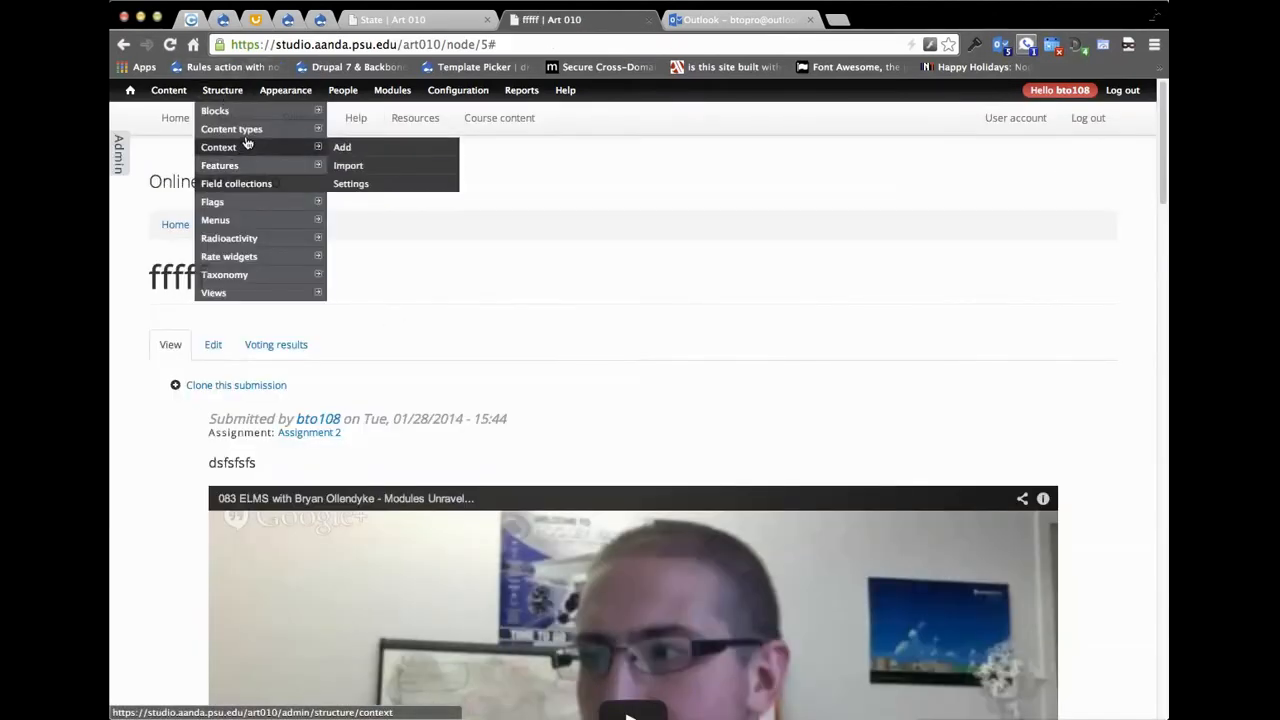
{"action": "mouse_move", "coordinate": [290, 129]}
{"action": "mouse_move", "coordinate": [420, 184]}
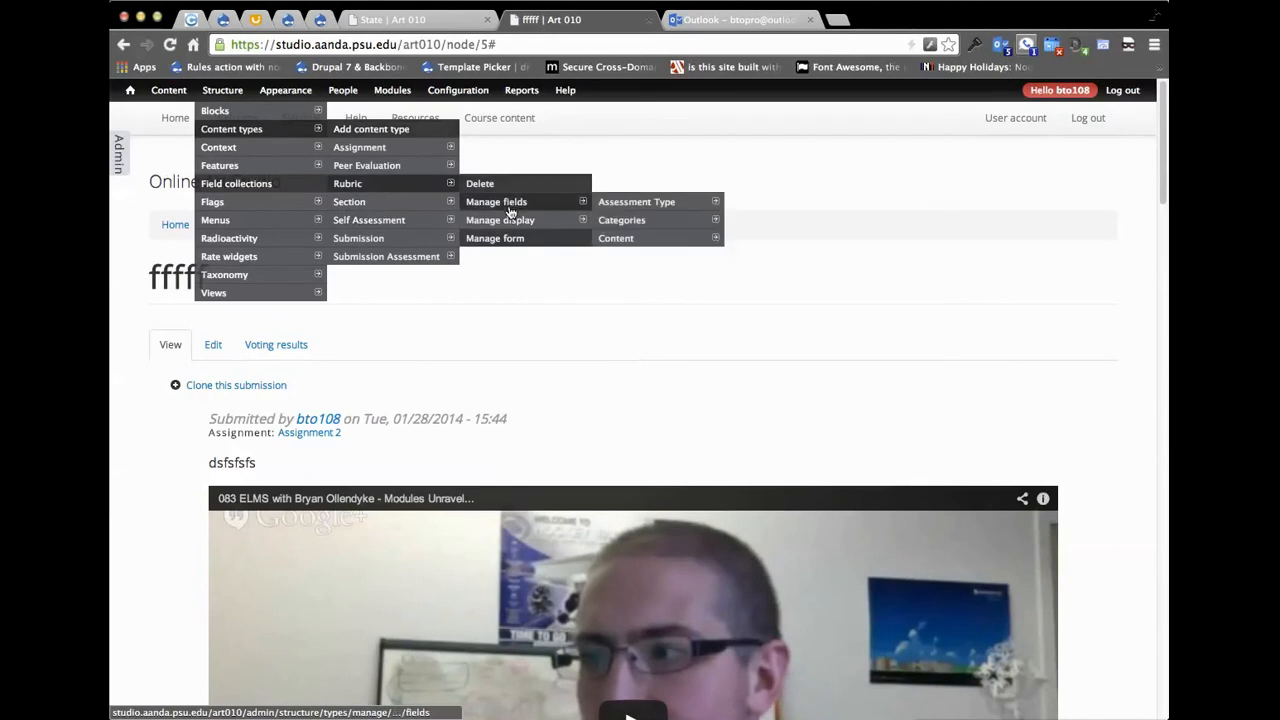
{"action": "left_click", "coordinate": [507, 203]}
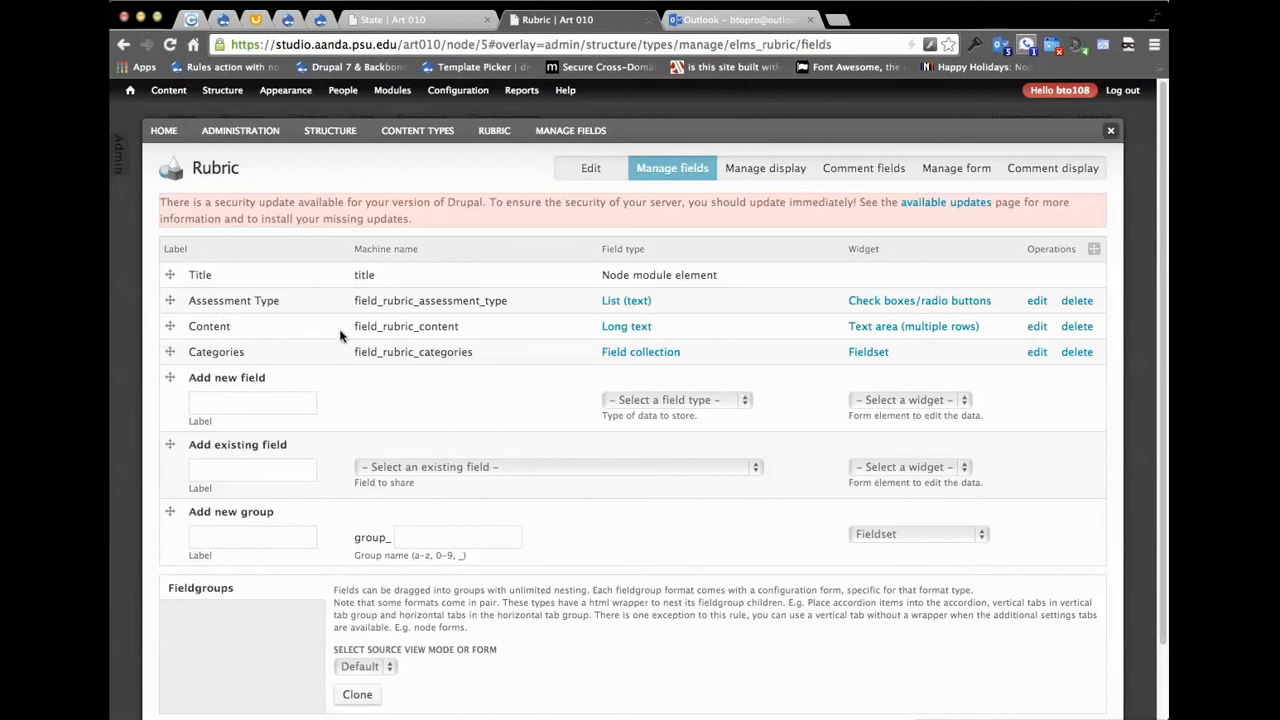
{"action": "double_click", "coordinate": [413, 354]}
{"action": "left_click", "coordinate": [478, 357]}
Open the field management page of the field_rubric_categories field collection and examine its Criteria and Category Points fields.
{"action": "mouse_move", "coordinate": [222, 90]}
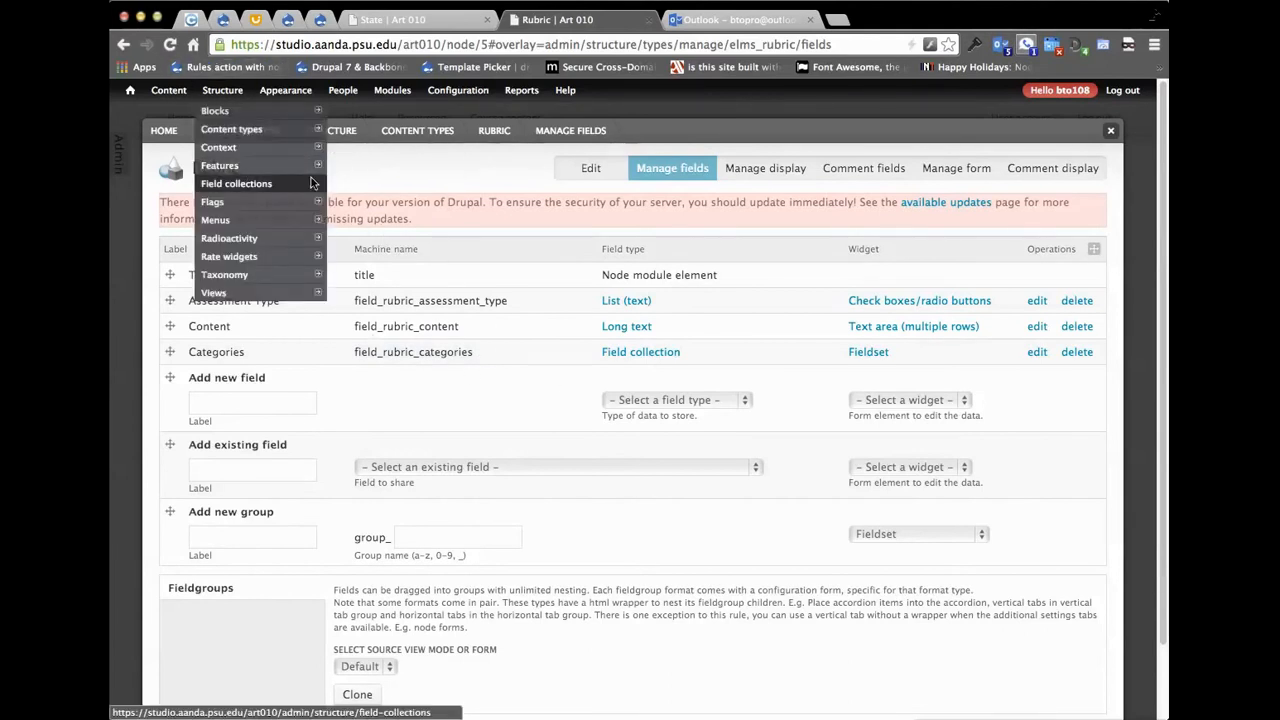
{"action": "left_click", "coordinate": [281, 186]}
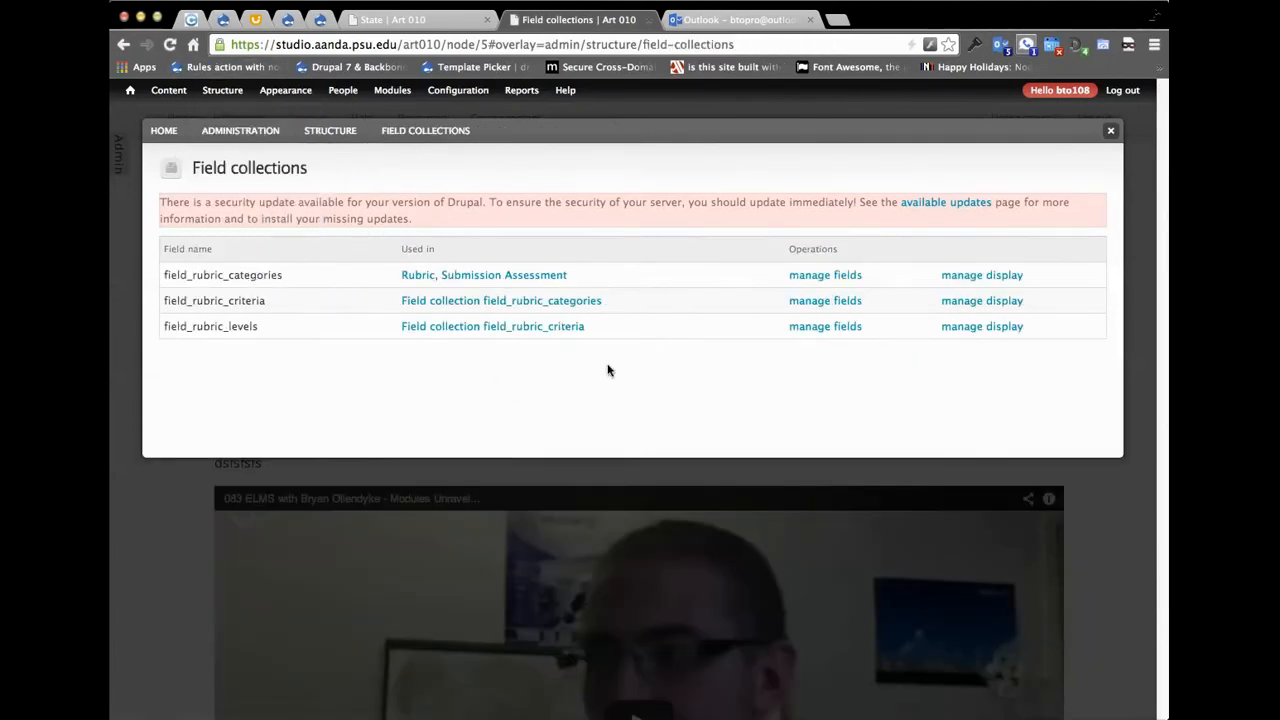
{"action": "left_click", "coordinate": [806, 274]}
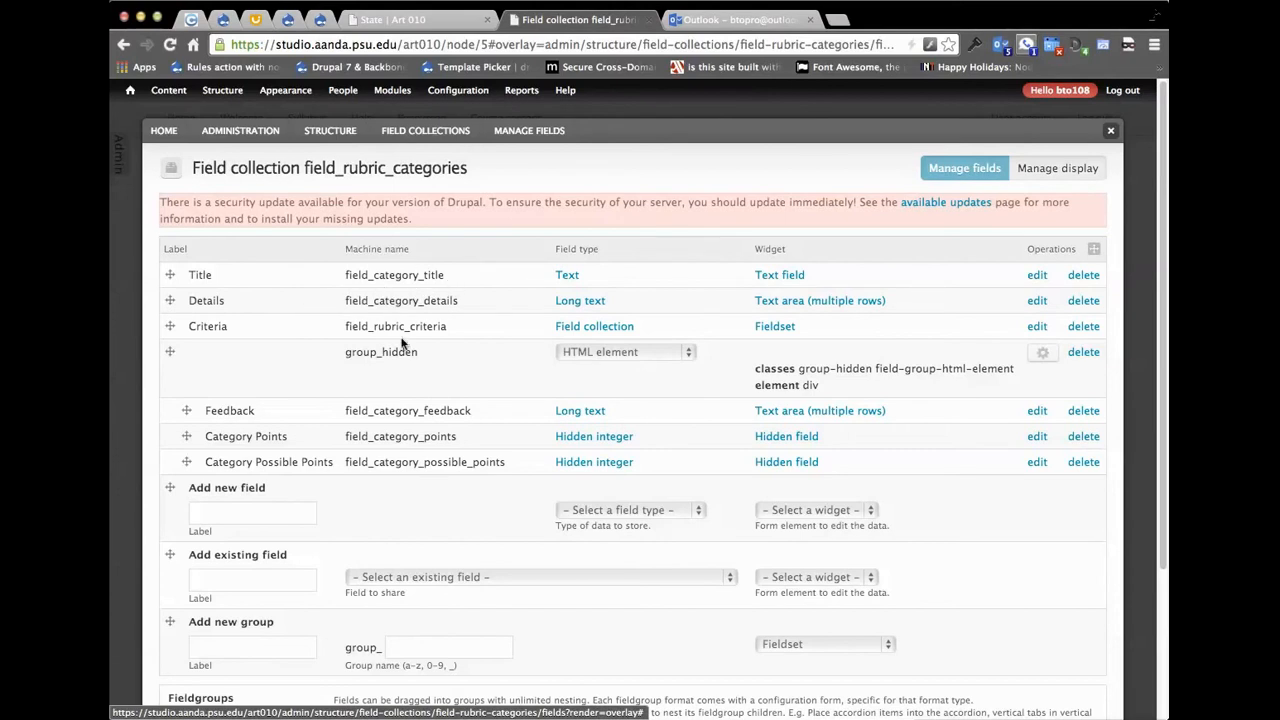
{"action": "left_click_drag", "start_coordinate": [343, 322], "coordinate": [447, 324]}
{"action": "left_click", "coordinate": [444, 320]}
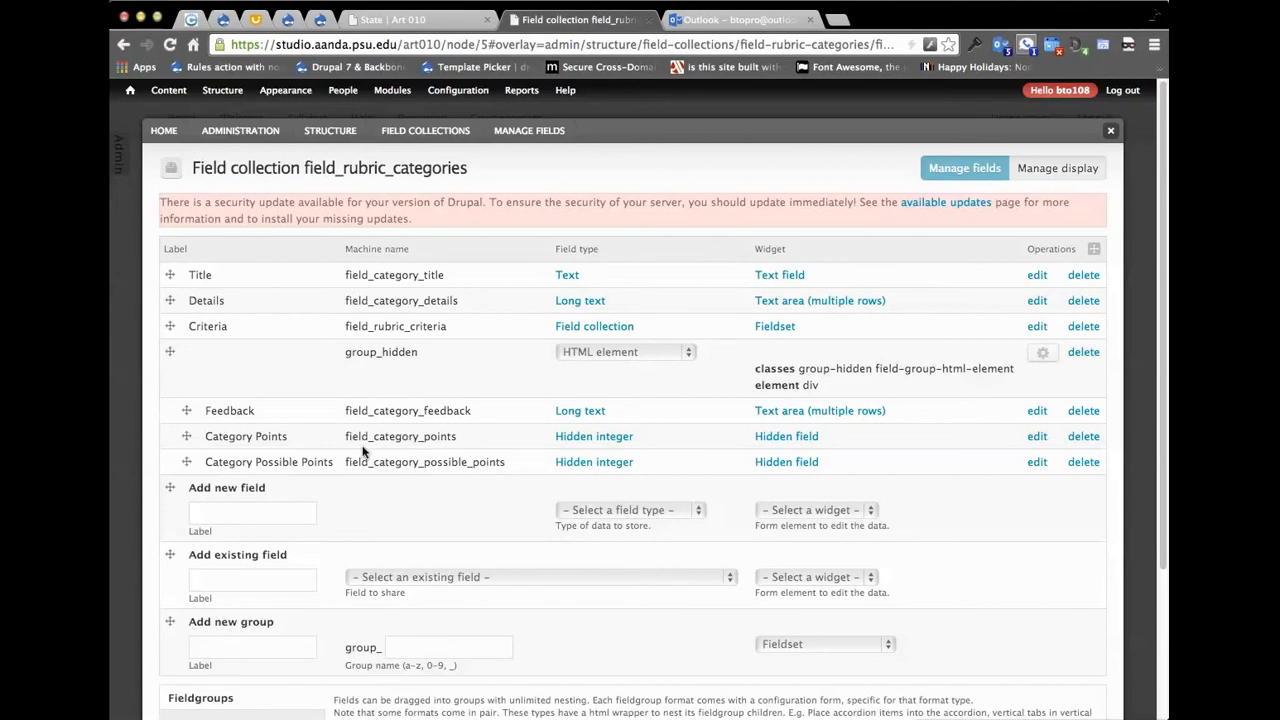
{"action": "left_click_drag", "start_coordinate": [338, 437], "coordinate": [438, 433]}
{"action": "left_click", "coordinate": [438, 432]}
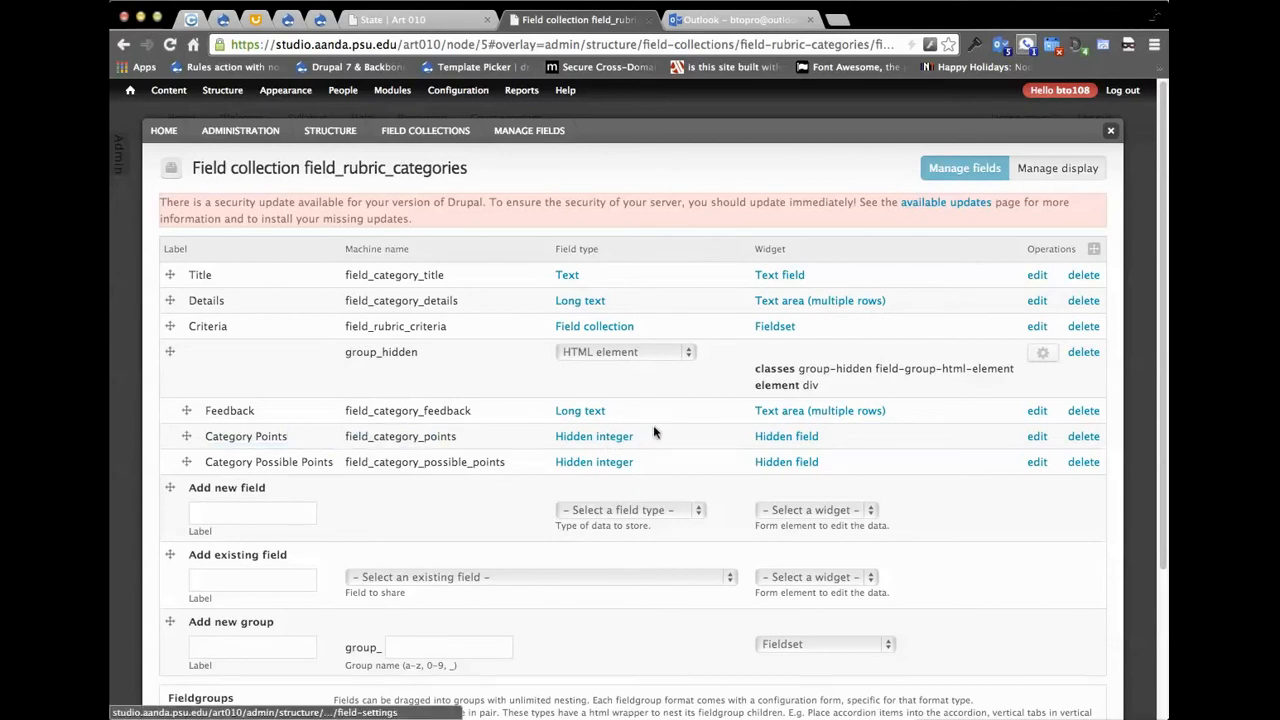
Open the field management page of the field_rubric_criteria field collection and examine its Levels field.
{"action": "left_click", "coordinate": [418, 133]}
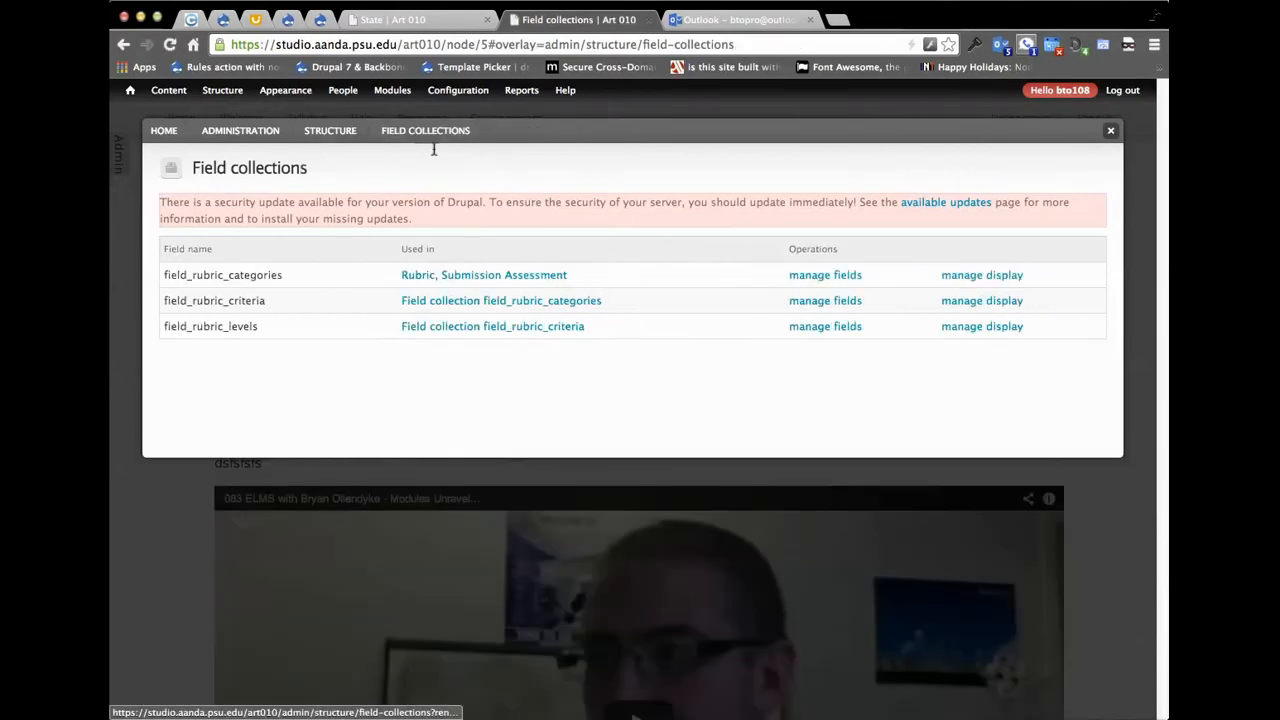
{"action": "left_click", "coordinate": [797, 302]}
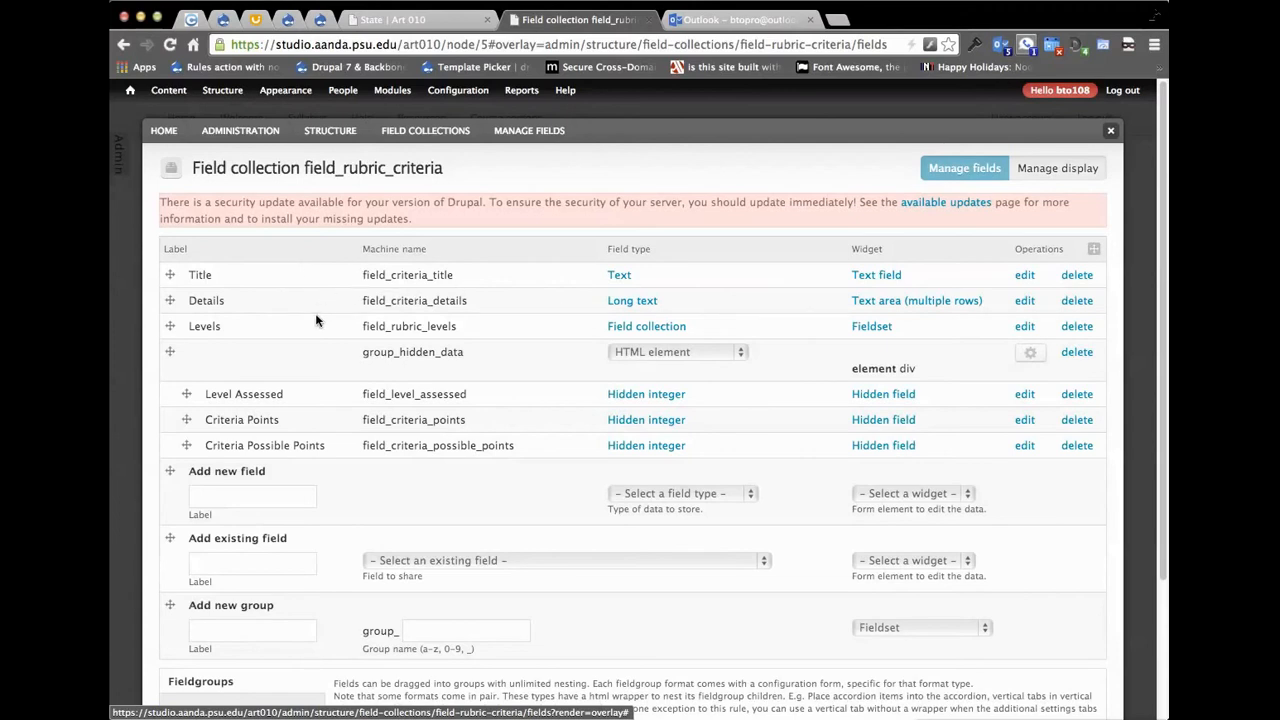
{"action": "left_click_drag", "start_coordinate": [350, 323], "coordinate": [439, 321]}
{"action": "left_click", "coordinate": [457, 326]}
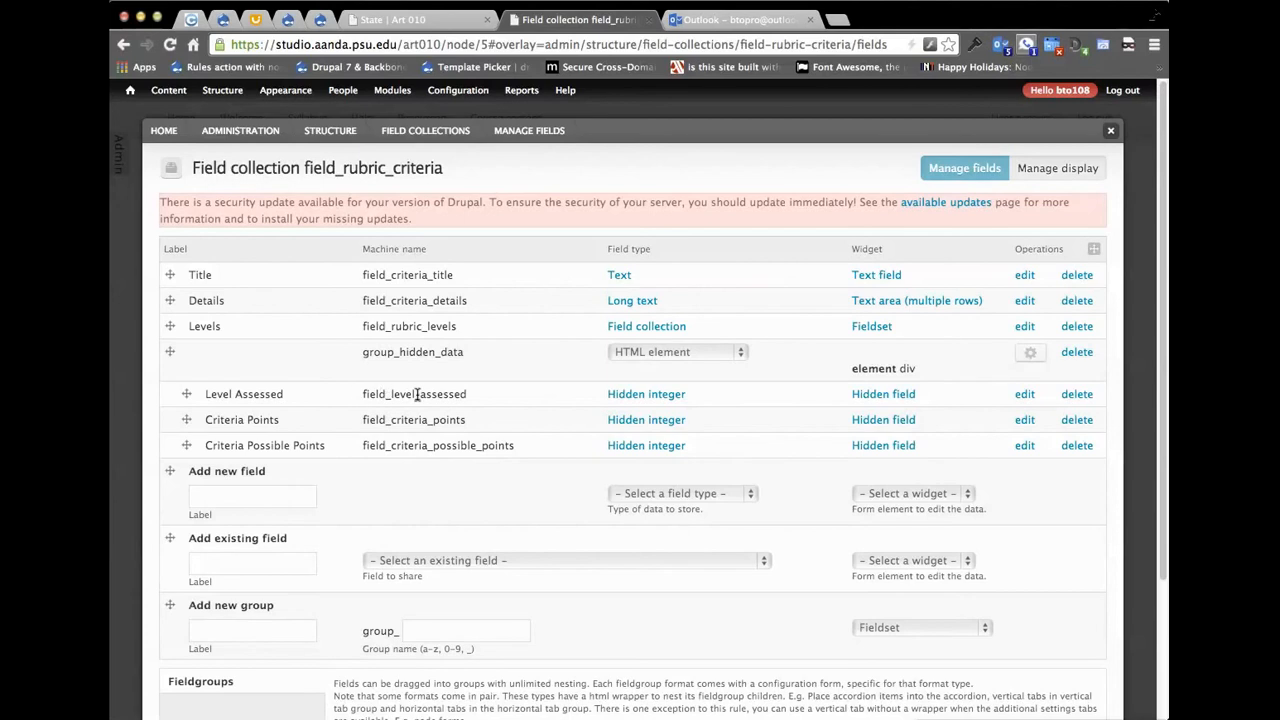
Open the field management page of the field_rubric_levels field collection and examine its Points, Rationale and Suggested Remediation fields.
{"action": "left_click", "coordinate": [419, 137]}
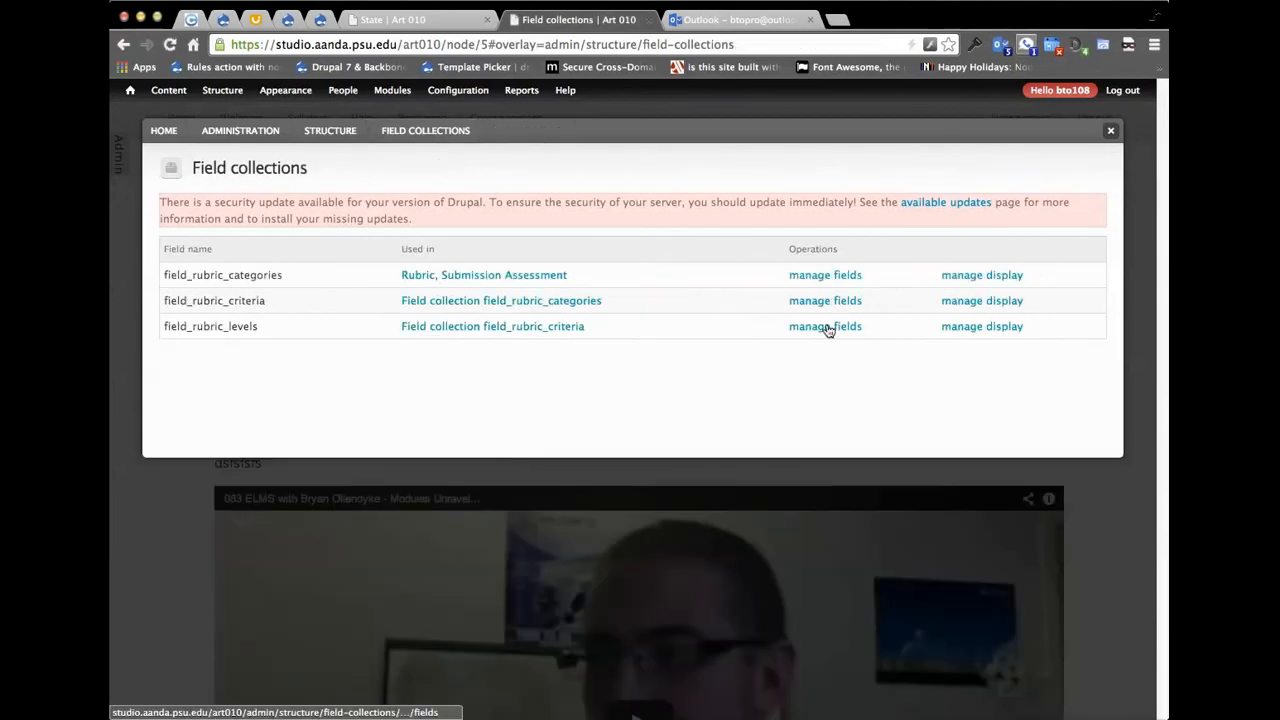
{"action": "left_click", "coordinate": [827, 327]}
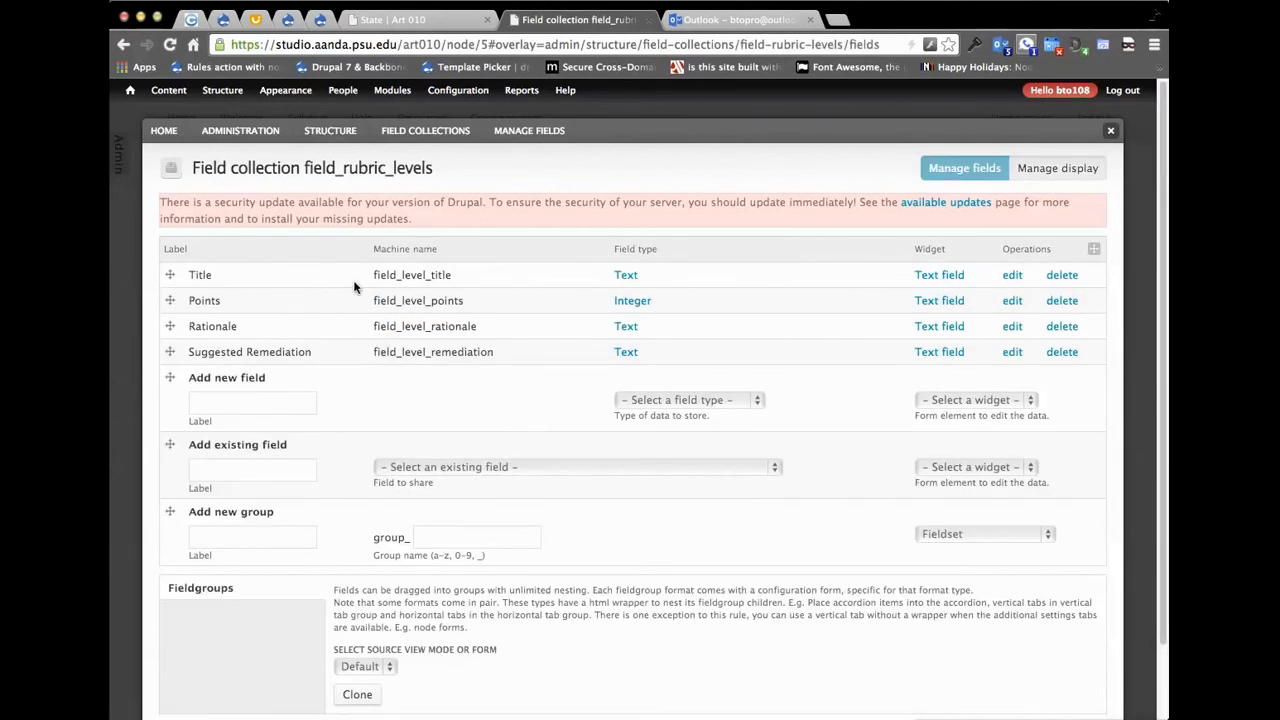
{"action": "left_click_drag", "start_coordinate": [379, 300], "coordinate": [450, 306]}
{"action": "left_click", "coordinate": [488, 308]}
{"action": "left_click_drag", "start_coordinate": [364, 325], "coordinate": [387, 356]}
{"action": "left_click", "coordinate": [472, 323]}
{"action": "left_click", "coordinate": [387, 356]}
Leave the field administration and open the Test rubric from the site's content list.
{"action": "left_click", "coordinate": [1110, 130]}
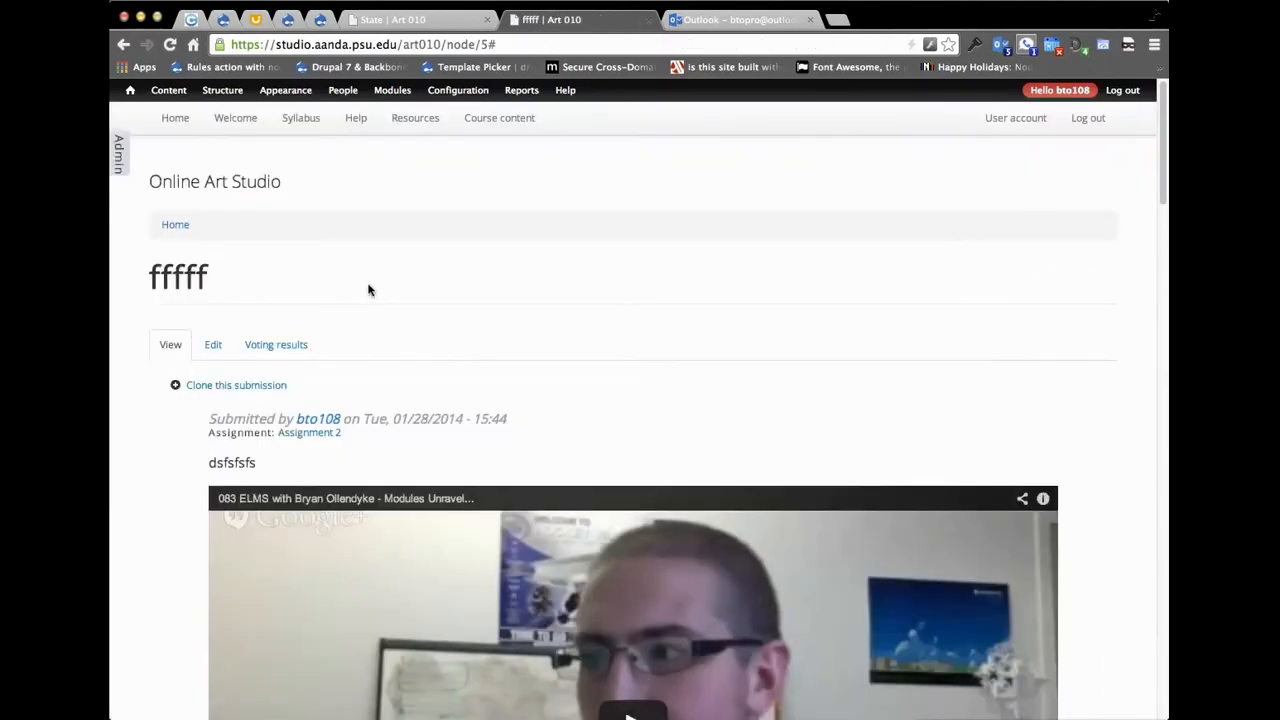
{"action": "mouse_move", "coordinate": [242, 101]}
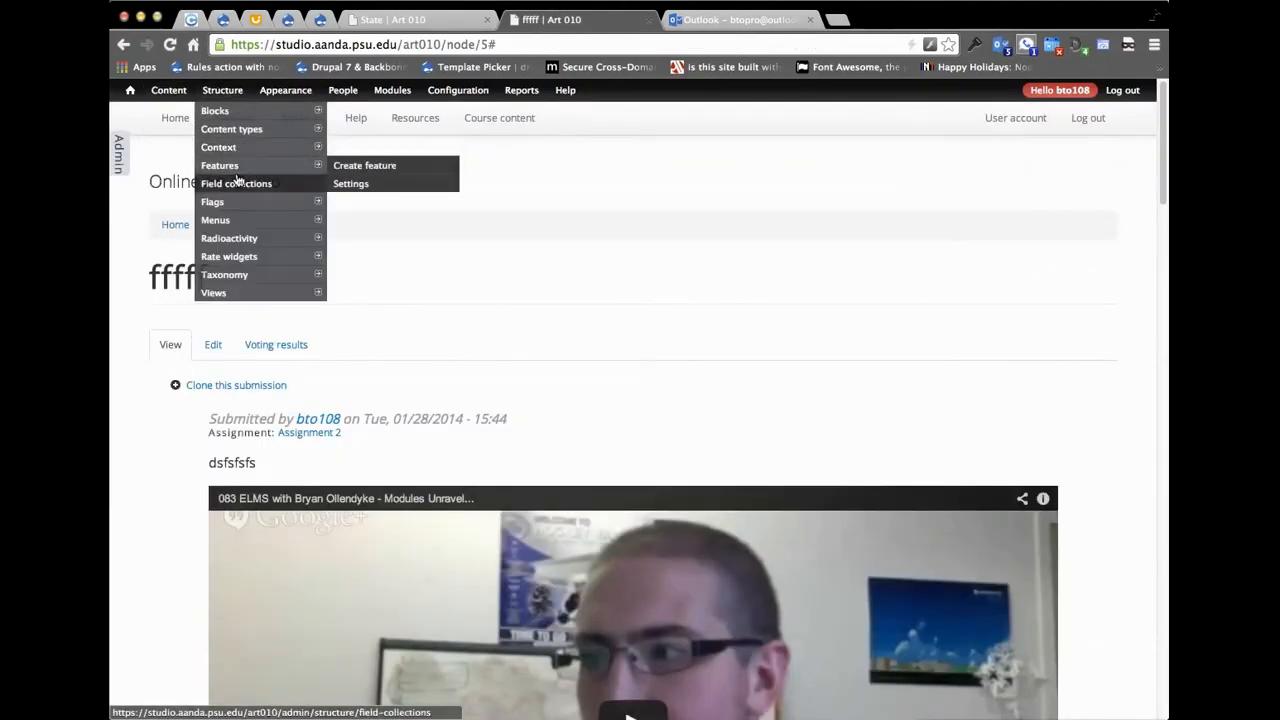
{"action": "left_click", "coordinate": [168, 90]}
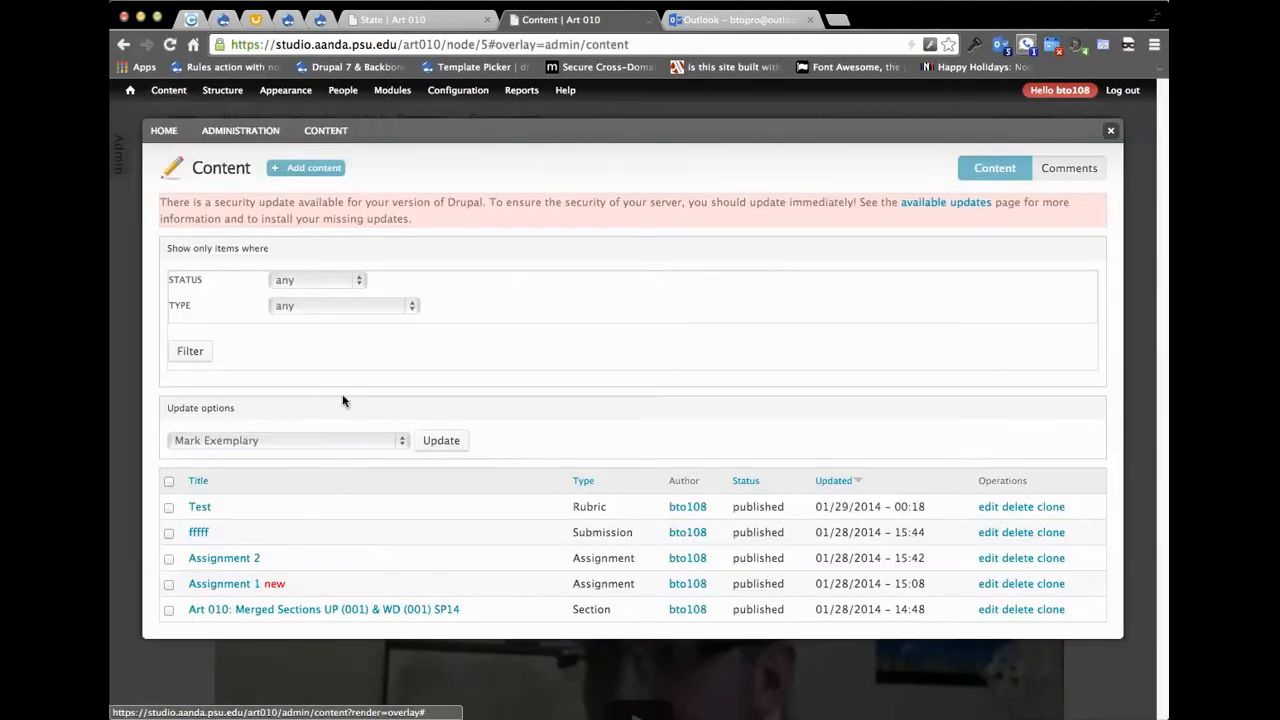
{"action": "left_click", "coordinate": [199, 508]}
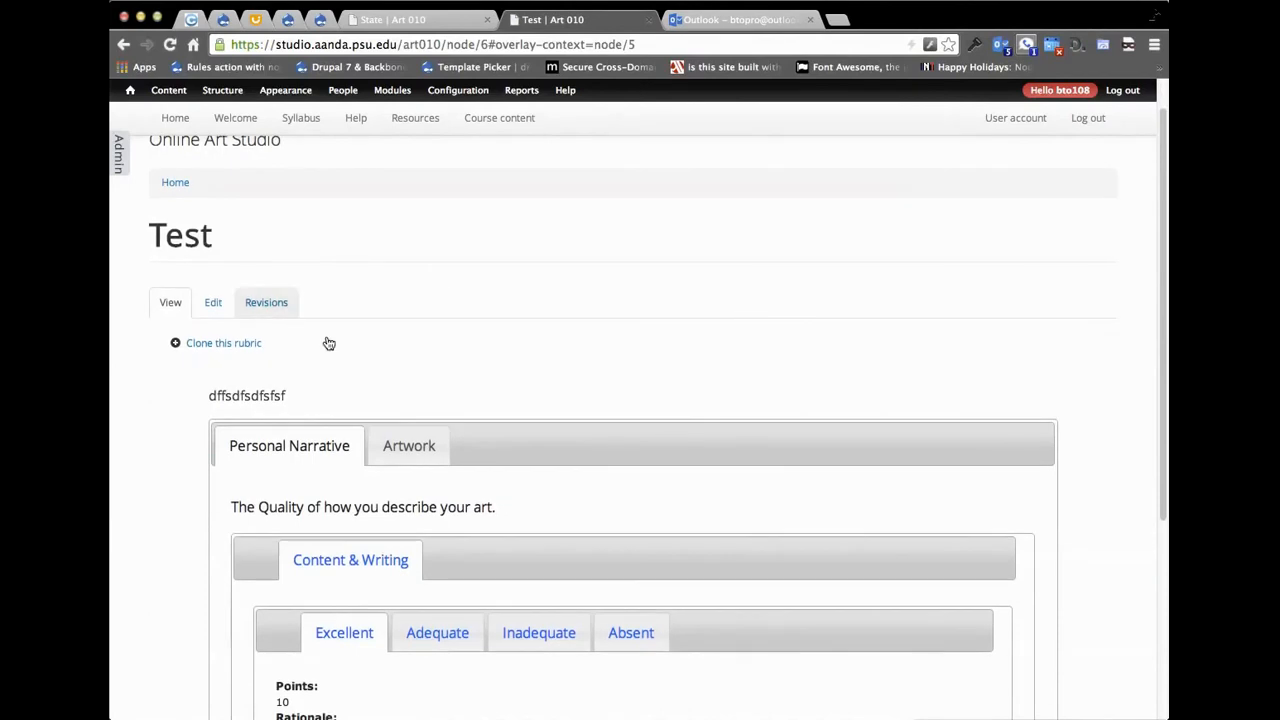
Look over the Test rubric page and examine the description text above its category tabs.
{"action": "scroll", "coordinate": [143, 394], "scroll_direction": "down", "scroll_amount": 2}
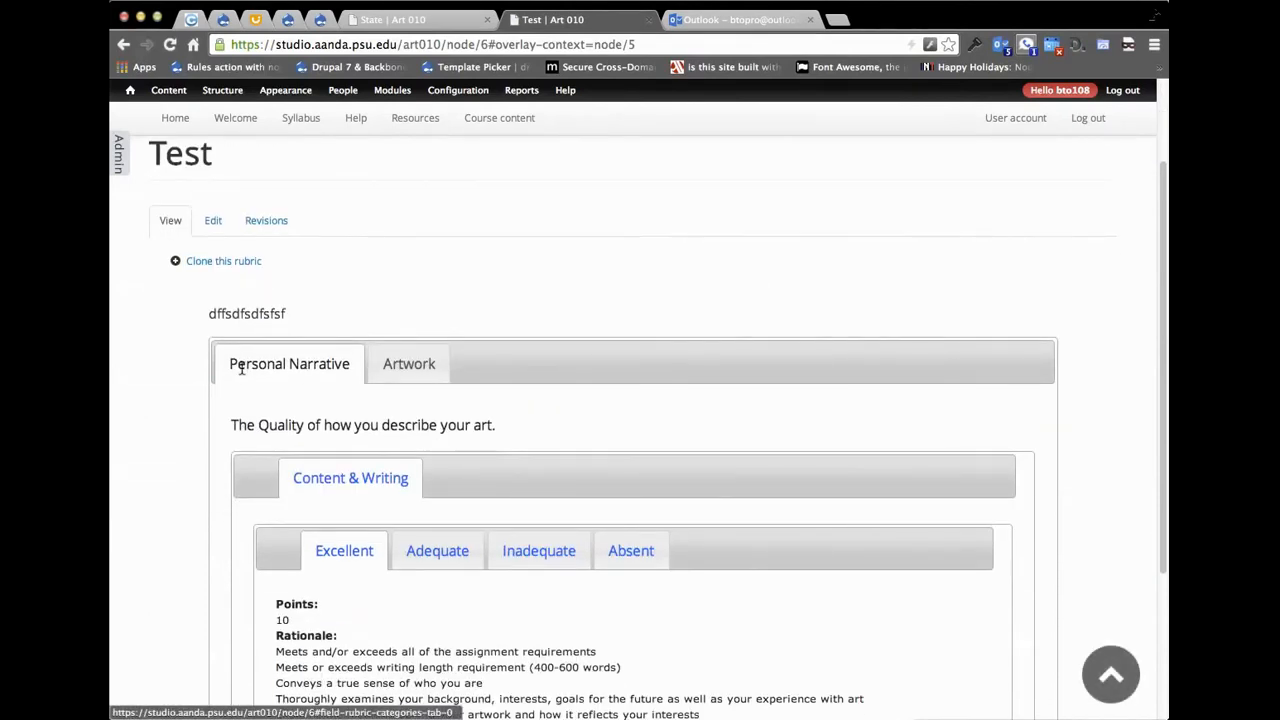
{"action": "scroll", "coordinate": [155, 322], "scroll_direction": "down", "scroll_amount": 1}
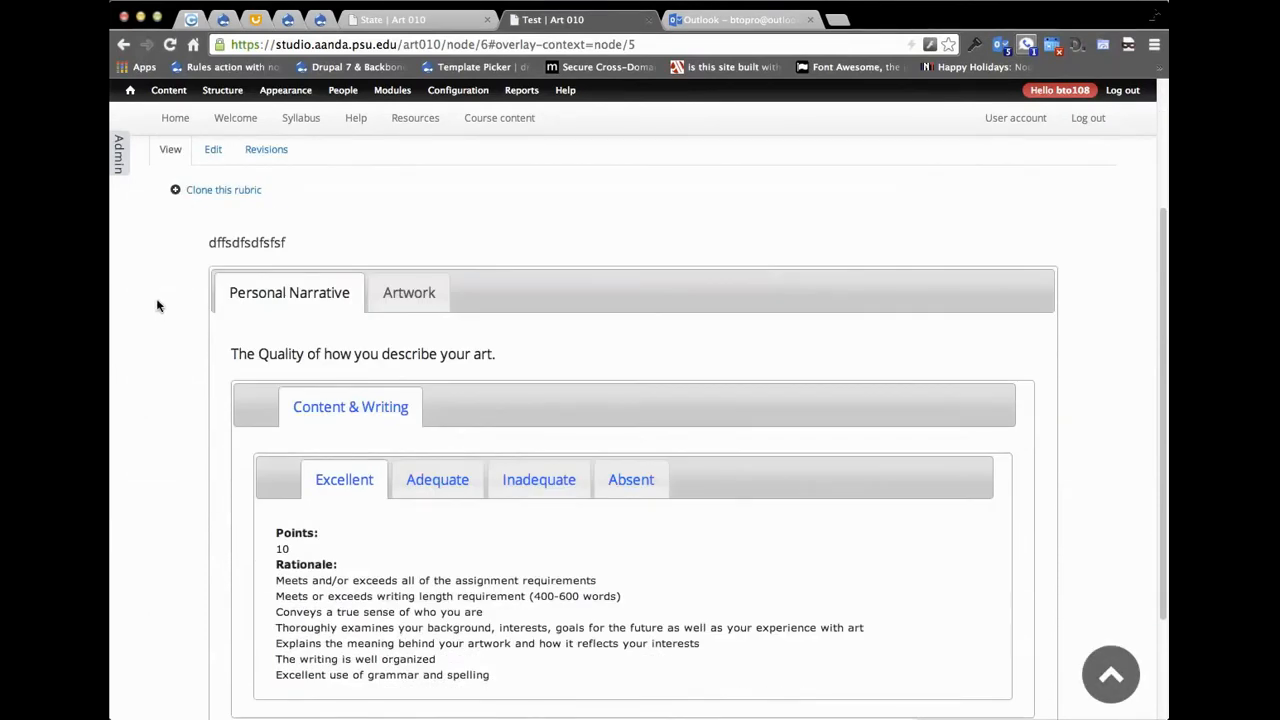
{"action": "left_click_drag", "start_coordinate": [211, 243], "coordinate": [286, 243]}
{"action": "left_click", "coordinate": [243, 246]}
{"action": "scroll", "coordinate": [243, 248], "scroll_direction": "up", "scroll_amount": 4}
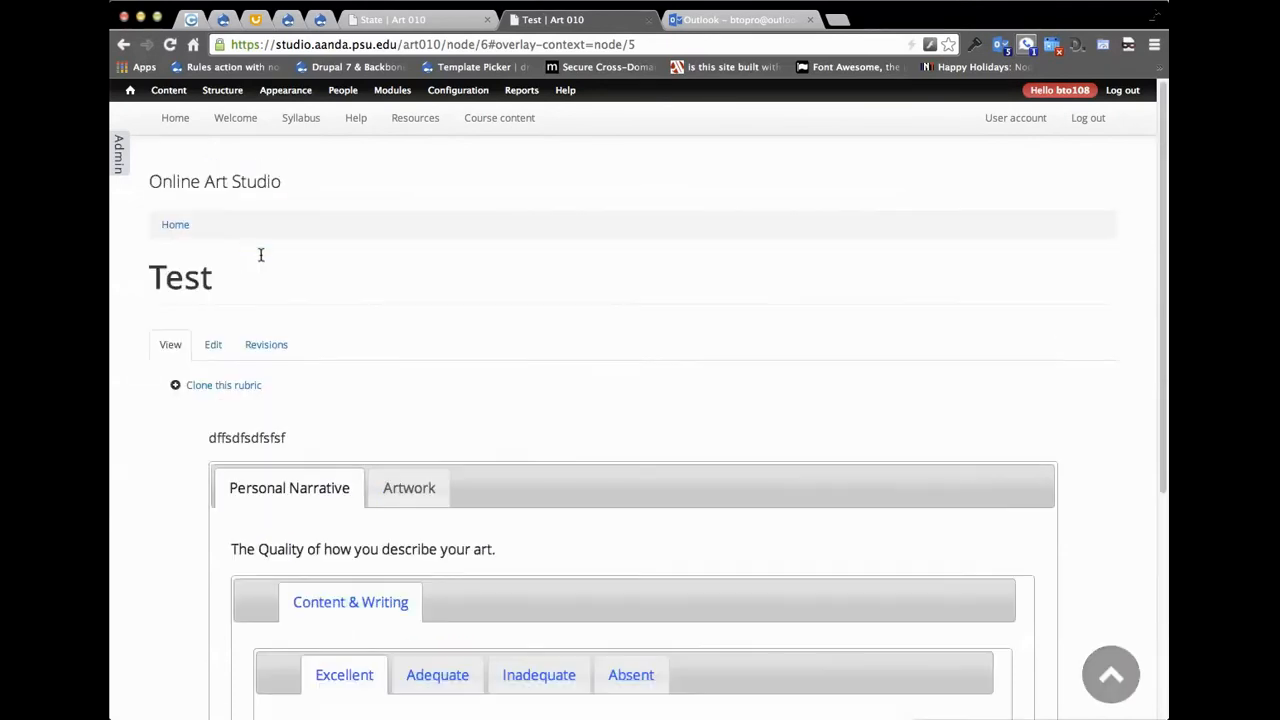
{"action": "scroll", "coordinate": [160, 315], "scroll_direction": "down", "scroll_amount": 5}
{"action": "scroll", "coordinate": [183, 300], "scroll_direction": "up", "scroll_amount": 4}
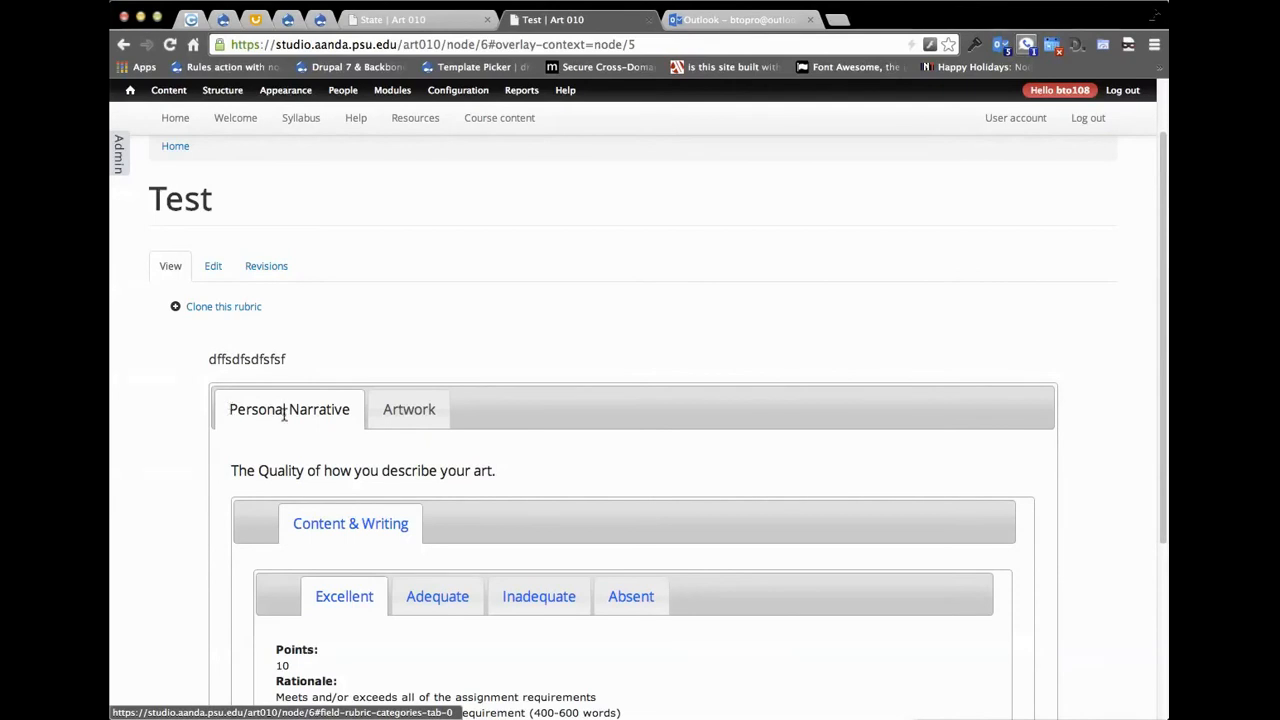
Examine the Personal Narrative category's description and the rationale of the Excellent level under Content & Writing.
{"action": "scroll", "coordinate": [175, 375], "scroll_direction": "down", "scroll_amount": 2}
{"action": "left_click_drag", "start_coordinate": [228, 392], "coordinate": [500, 386]}
{"action": "left_click", "coordinate": [494, 389]}
{"action": "scroll", "coordinate": [201, 358], "scroll_direction": "down", "scroll_amount": 3}
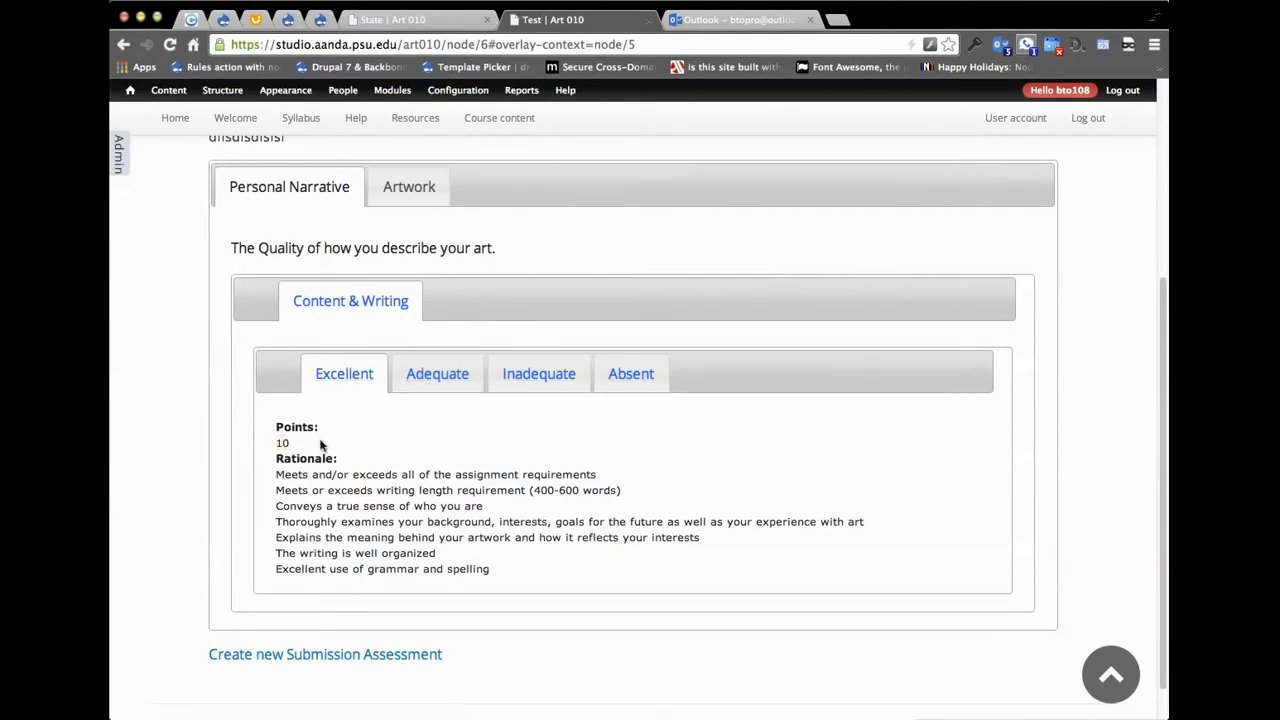
{"action": "left_click_drag", "start_coordinate": [276, 470], "coordinate": [623, 549]}
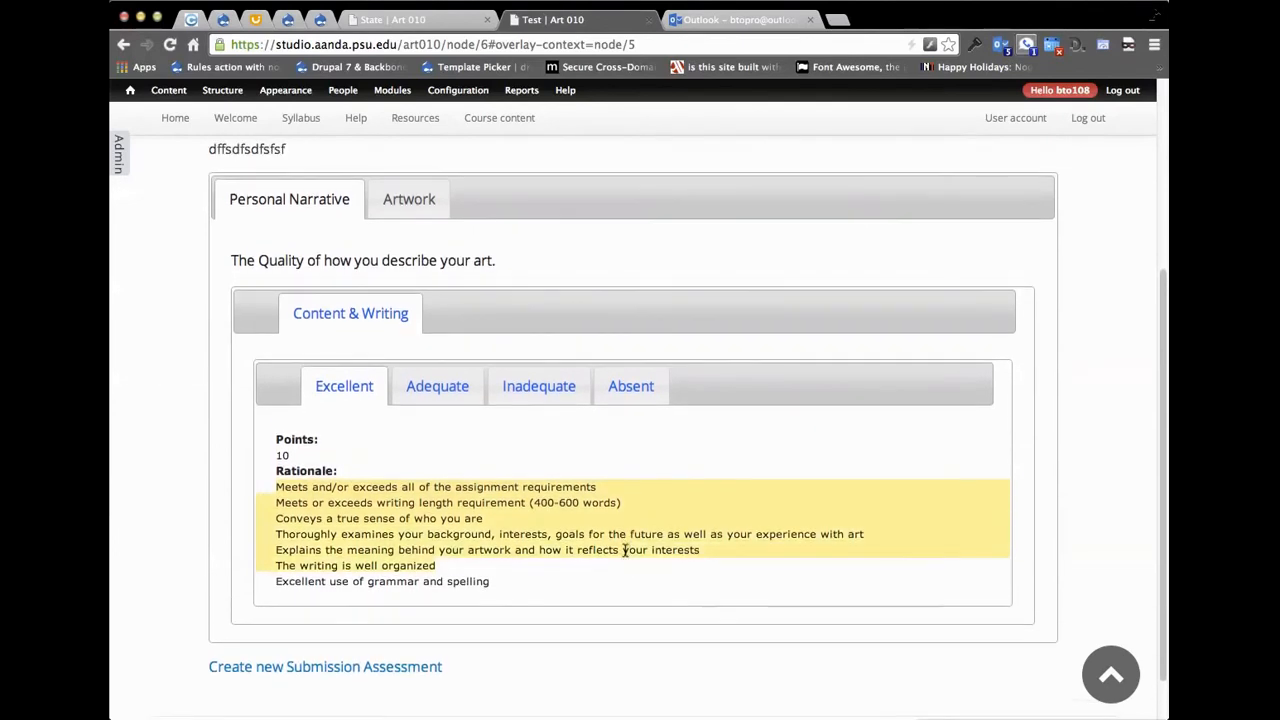
{"action": "left_click", "coordinate": [409, 489]}
Compare the Adequate, Excellent and Absent levels of the Content & Writing criterion, finishing on Adequate.
{"action": "left_click", "coordinate": [421, 389]}
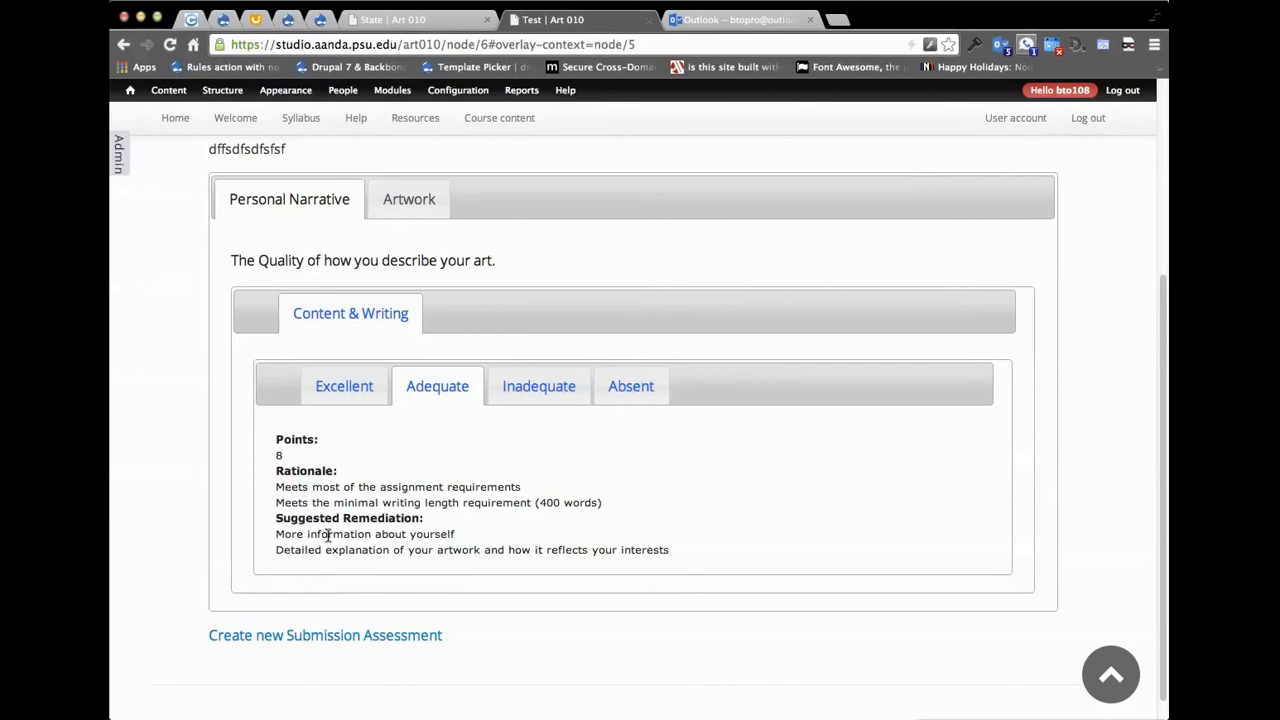
{"action": "left_click", "coordinate": [340, 390]}
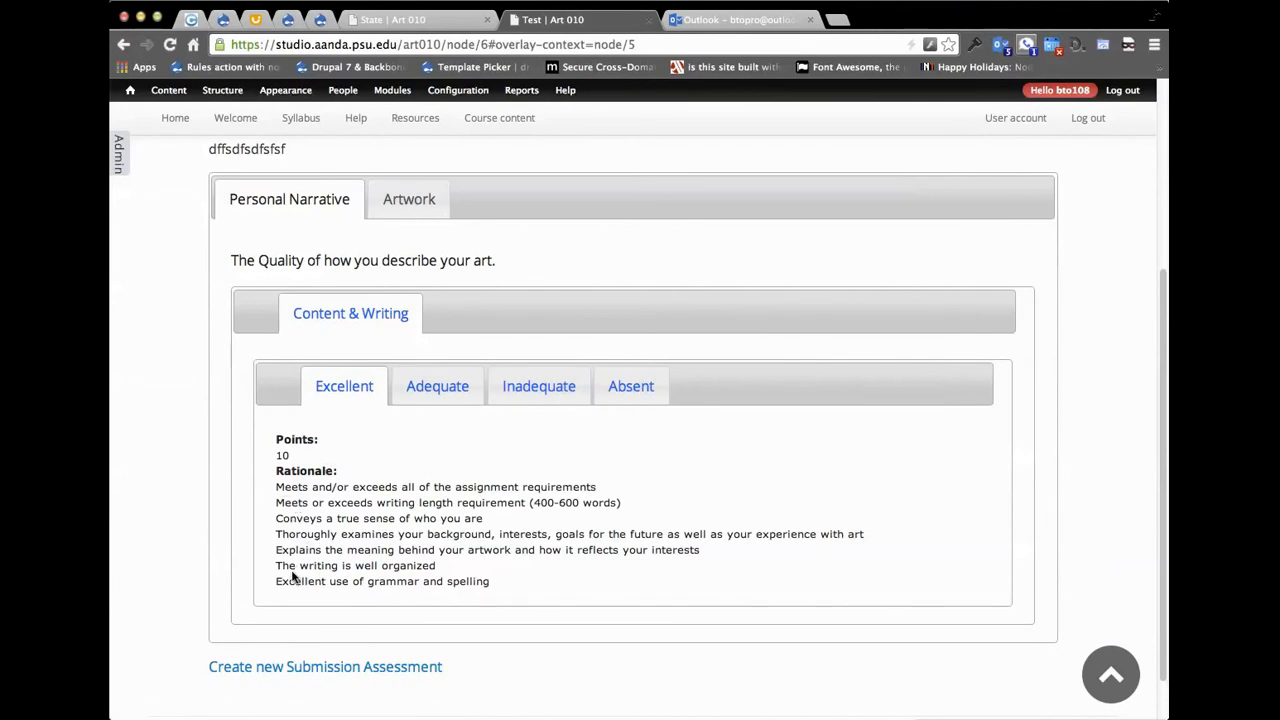
{"action": "left_click", "coordinate": [626, 398]}
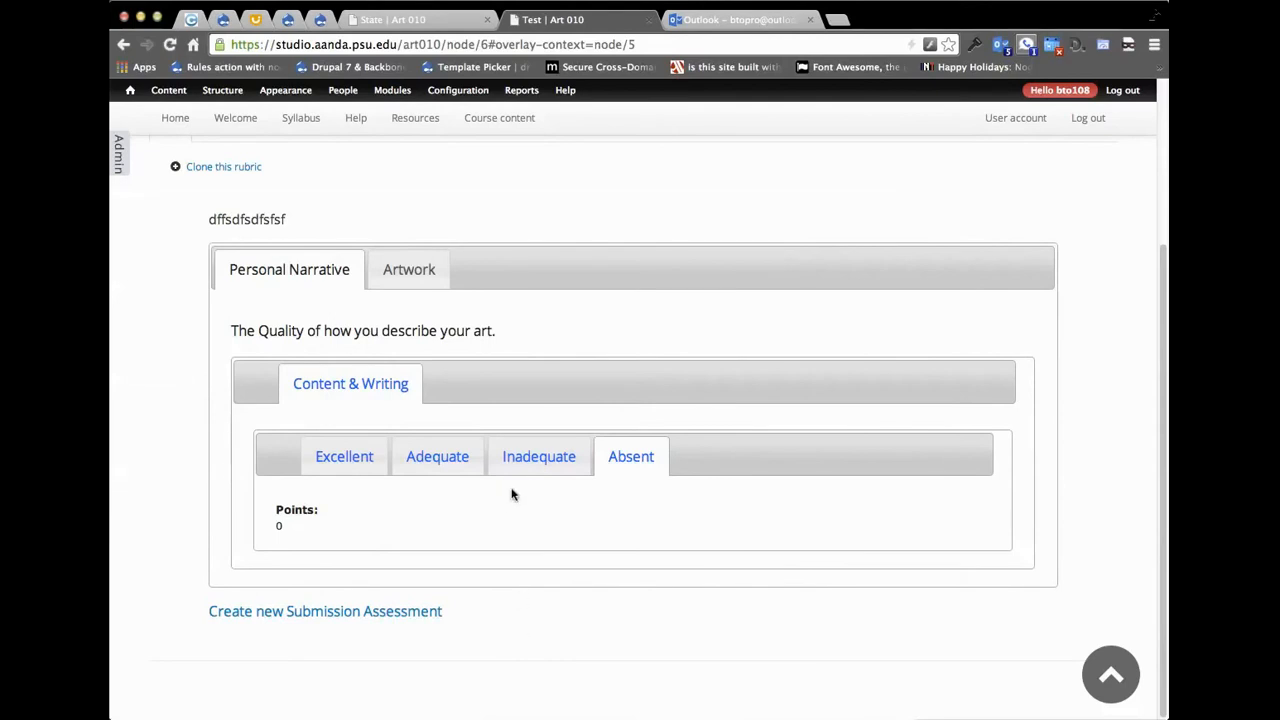
{"action": "left_click", "coordinate": [500, 459]}
{"action": "left_click", "coordinate": [443, 458]}
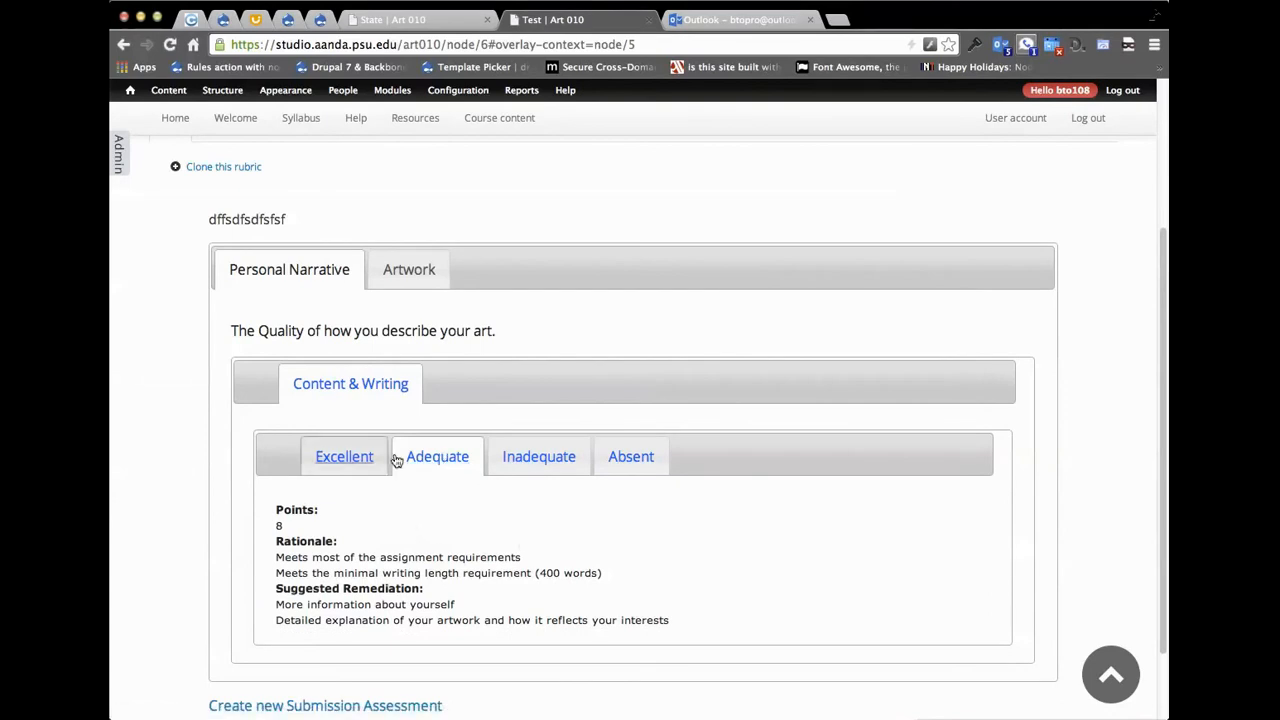
Examine the rationale and suggested remediation lines of the Adequate level.
{"action": "left_click_drag", "start_coordinate": [276, 557], "coordinate": [531, 557]}
{"action": "left_click", "coordinate": [531, 557]}
{"action": "mouse_move", "coordinate": [276, 620]}
{"action": "left_mouse_down"}
{"action": "mouse_move", "coordinate": [703, 628]}
{"action": "mouse_move", "coordinate": [276, 606]}
{"action": "left_mouse_up"}
{"action": "left_click", "coordinate": [704, 628]}
{"action": "left_click", "coordinate": [276, 610]}
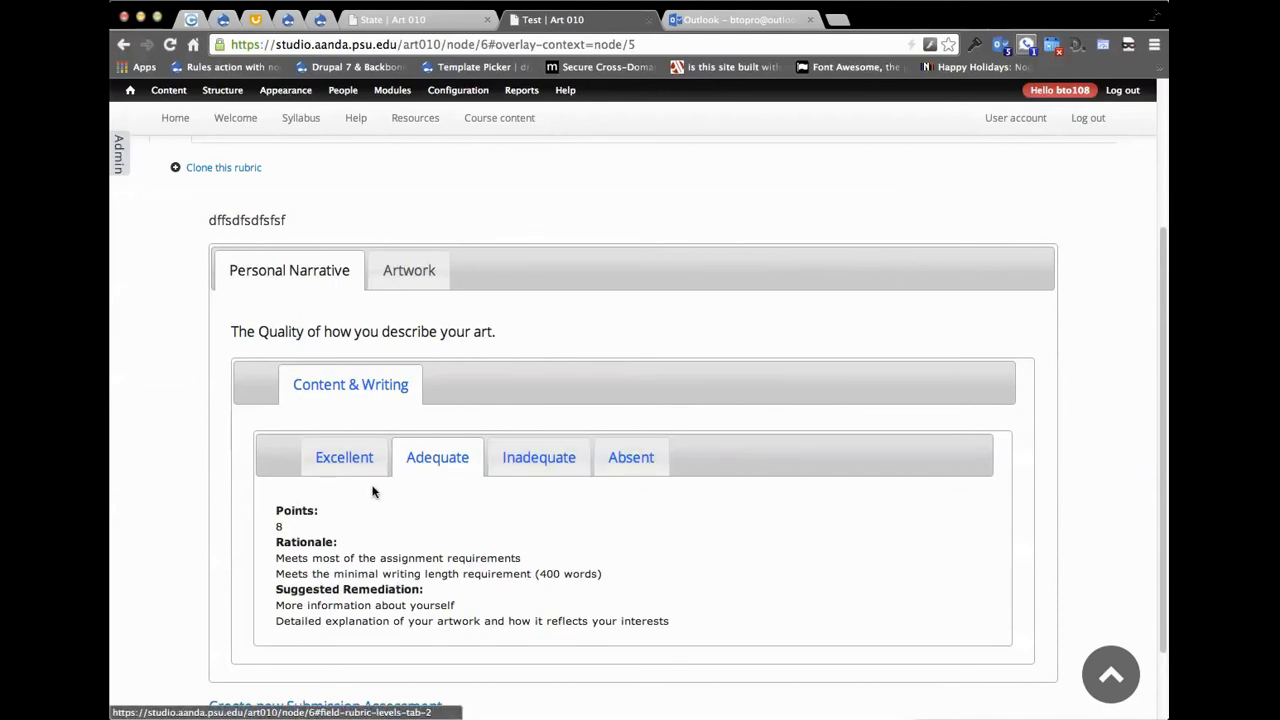
View the Content & Writing levels in order from Excellent to Absent, then go back through Inadequate to Adequate.
{"action": "left_click", "coordinate": [343, 460]}
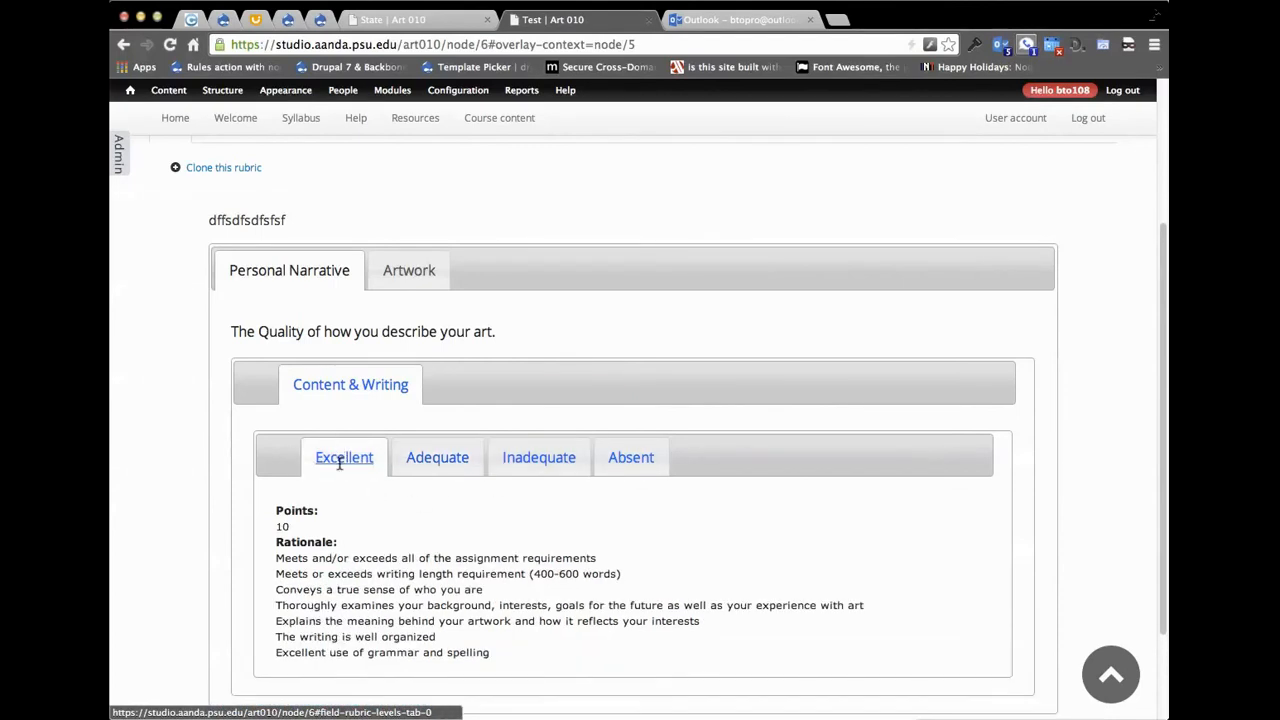
{"action": "left_click", "coordinate": [420, 456]}
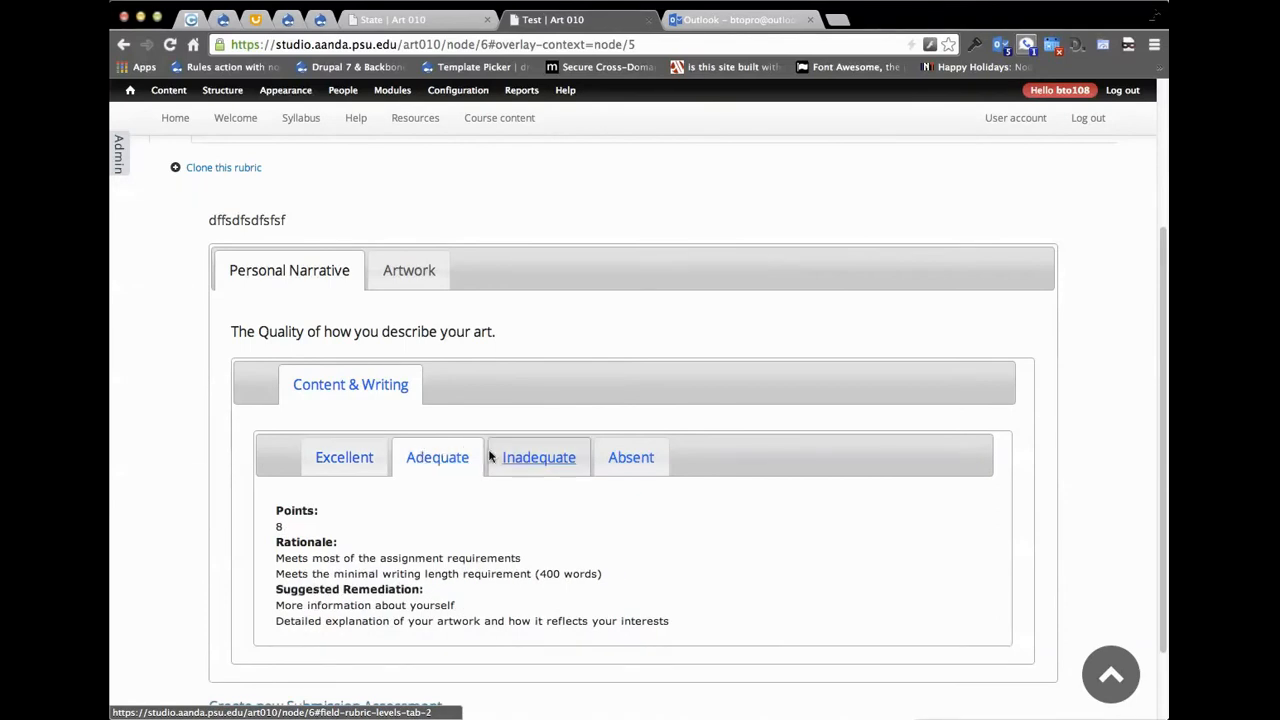
{"action": "left_click", "coordinate": [541, 458]}
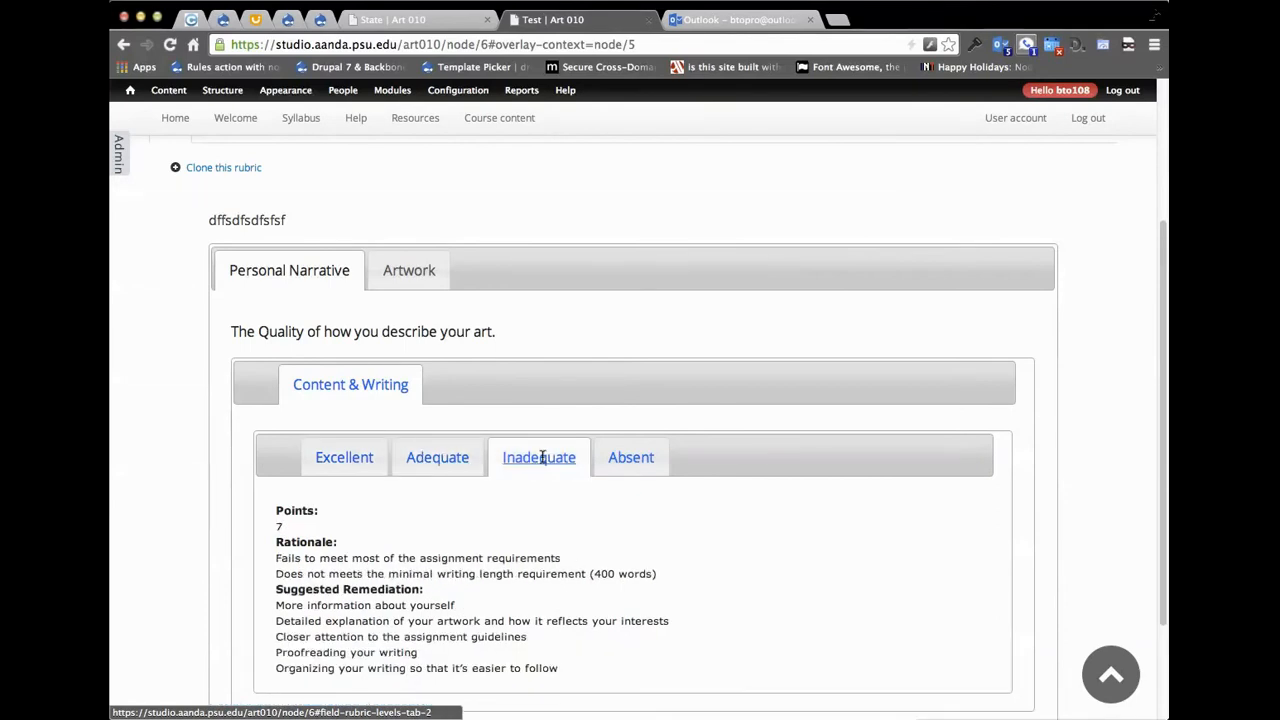
{"action": "left_click", "coordinate": [629, 465]}
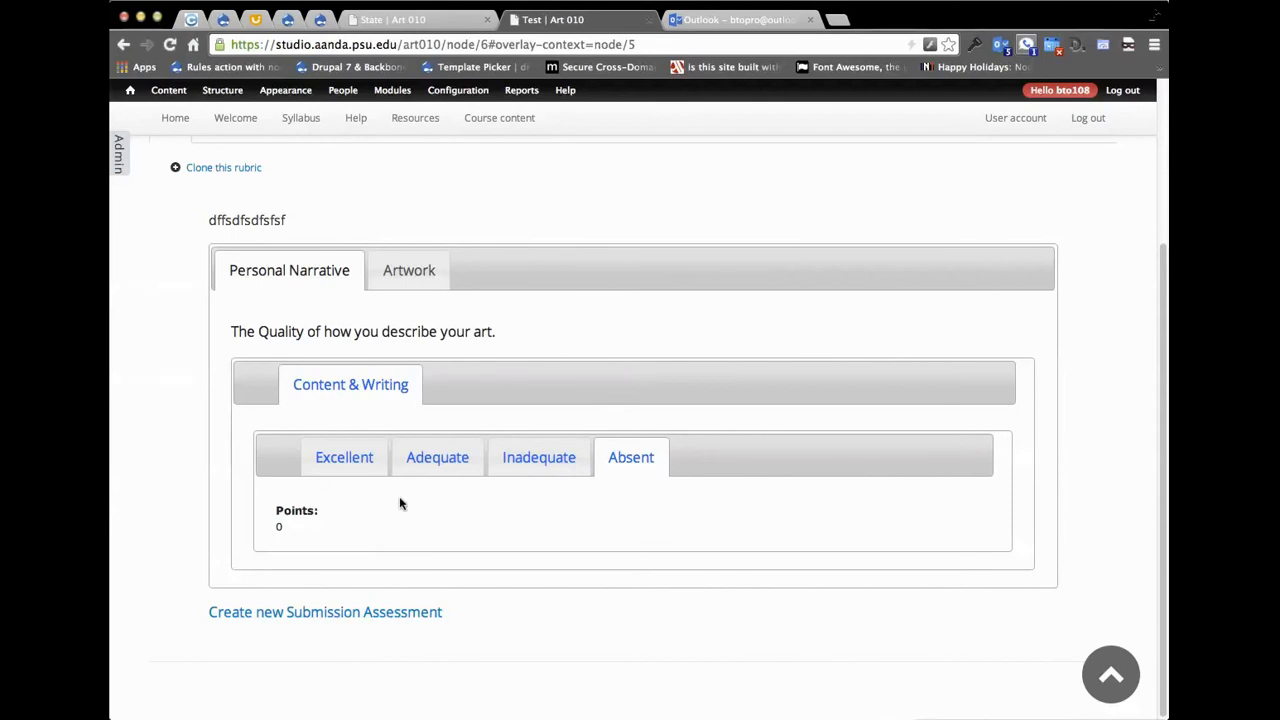
{"action": "left_click", "coordinate": [499, 474]}
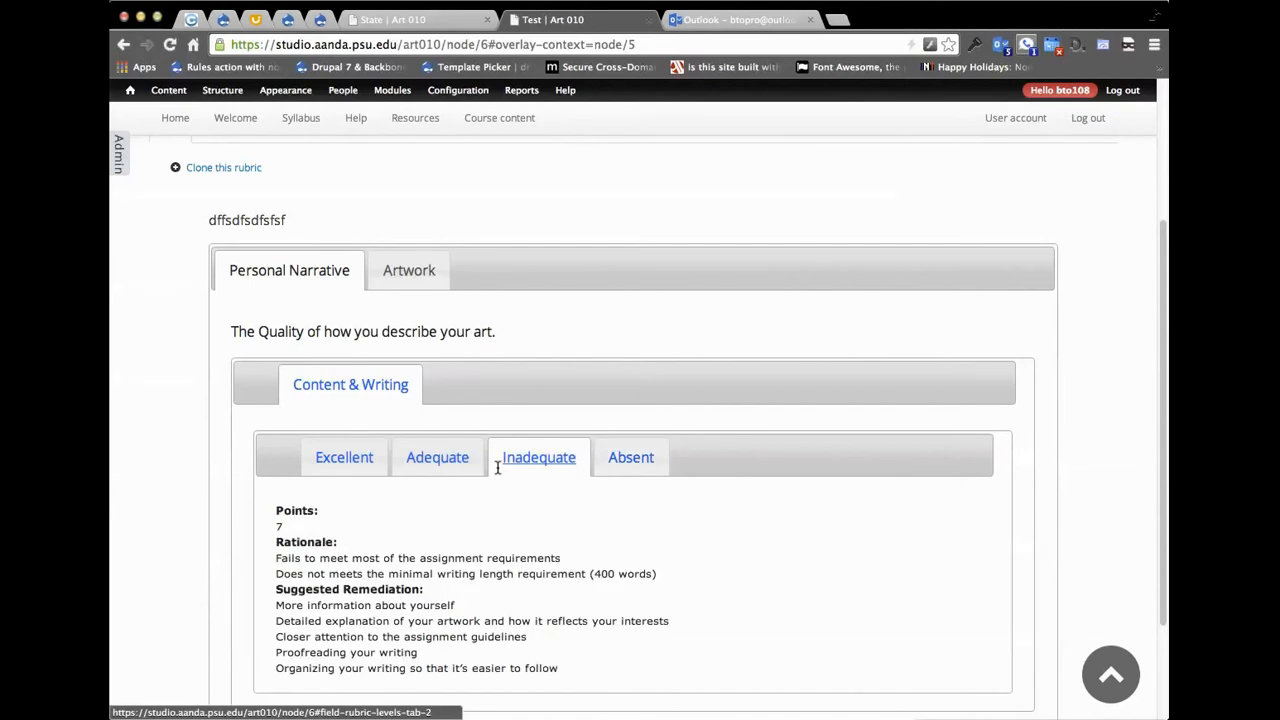
{"action": "left_click", "coordinate": [460, 460]}
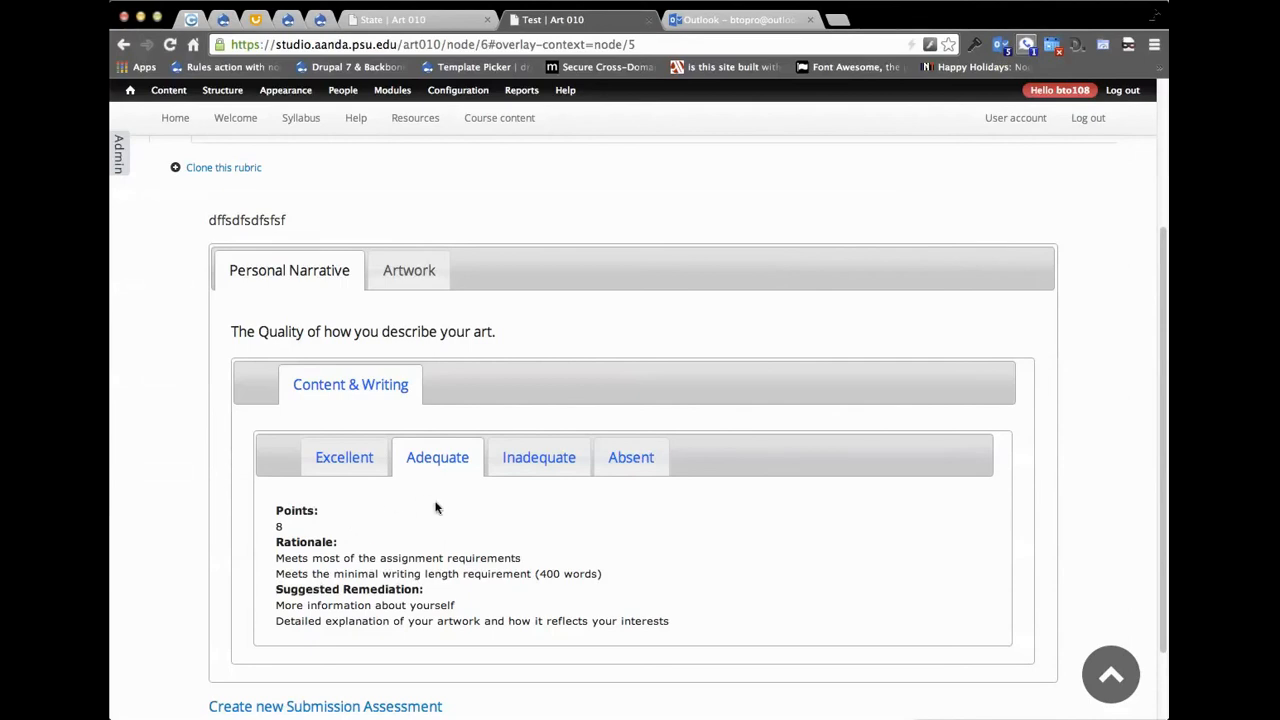
Review the whole rubric page again and reread the Adequate level's rationale and suggested remediation.
{"action": "scroll", "coordinate": [170, 385], "scroll_direction": "down", "scroll_amount": 2}
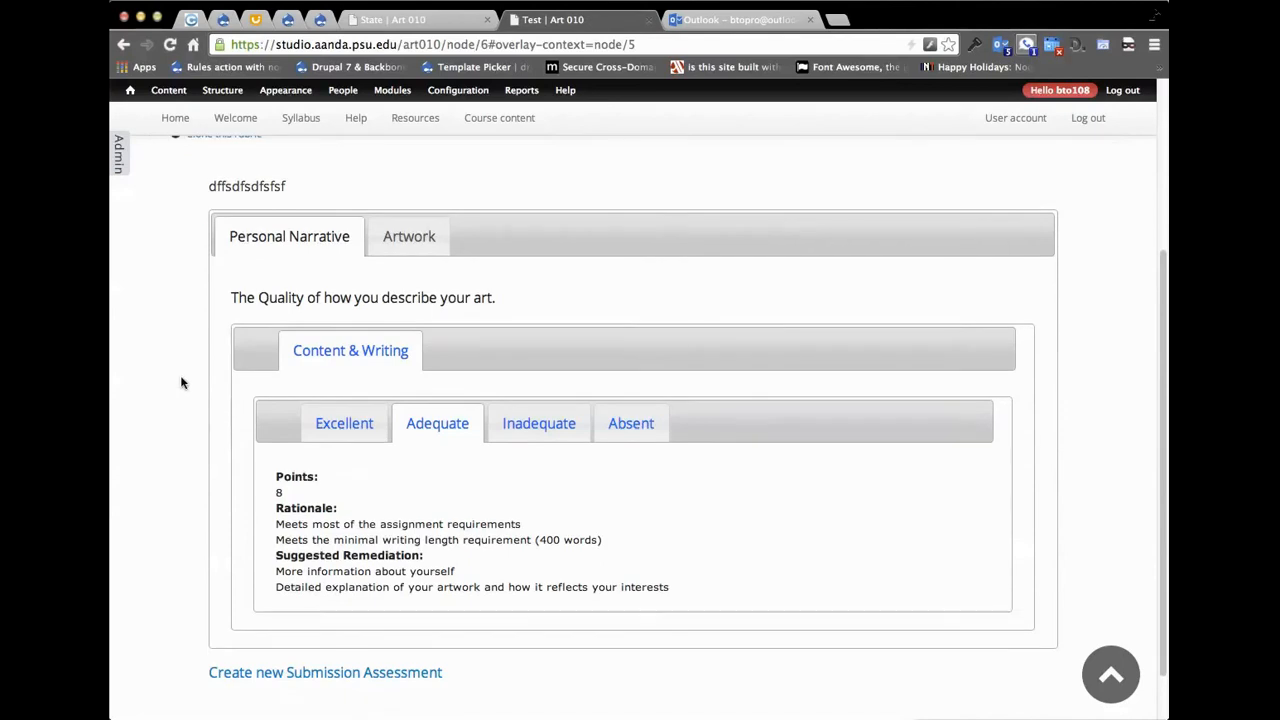
{"action": "scroll", "coordinate": [160, 382], "scroll_direction": "up", "scroll_amount": 5}
{"action": "scroll", "coordinate": [155, 375], "scroll_direction": "down", "scroll_amount": 5}
{"action": "scroll", "coordinate": [165, 375], "scroll_direction": "up", "scroll_amount": 2}
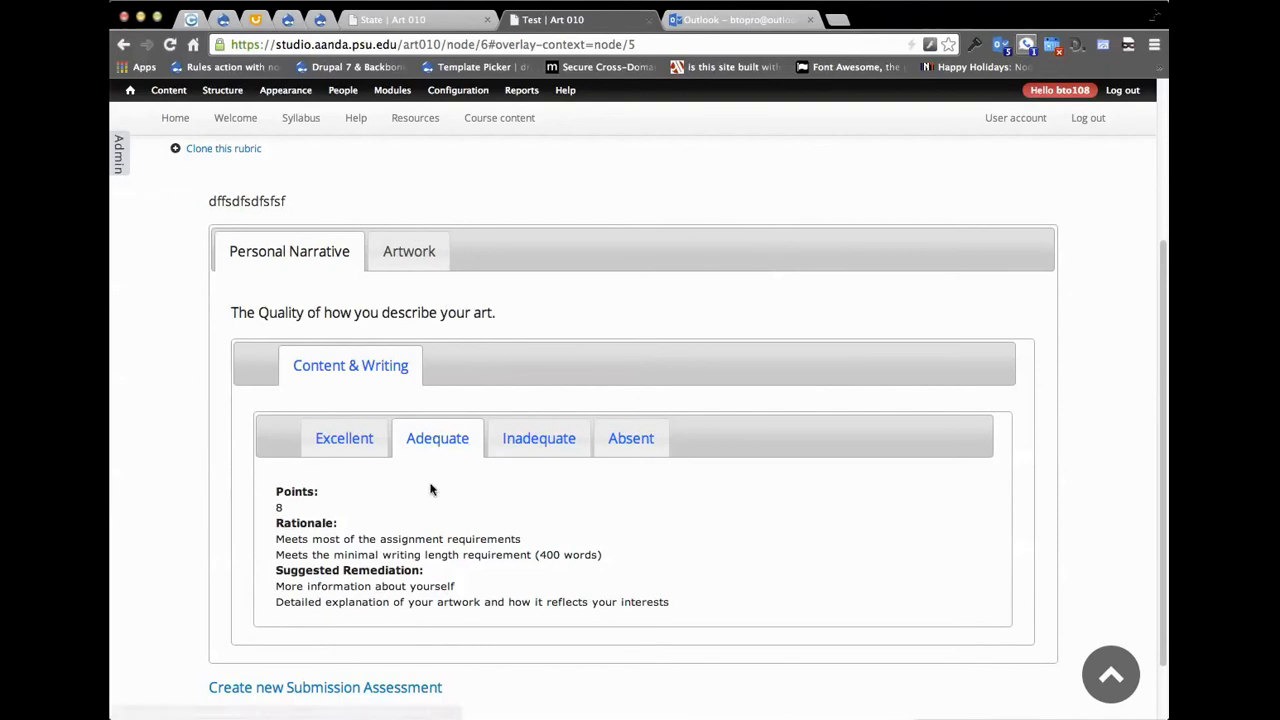
{"action": "left_click_drag", "start_coordinate": [276, 539], "coordinate": [628, 553]}
{"action": "left_click", "coordinate": [552, 606]}
{"action": "mouse_move", "coordinate": [678, 605]}
{"action": "left_mouse_down"}
{"action": "mouse_move", "coordinate": [277, 592]}
{"action": "mouse_move", "coordinate": [685, 607]}
{"action": "left_mouse_up"}
{"action": "left_click", "coordinate": [685, 607]}
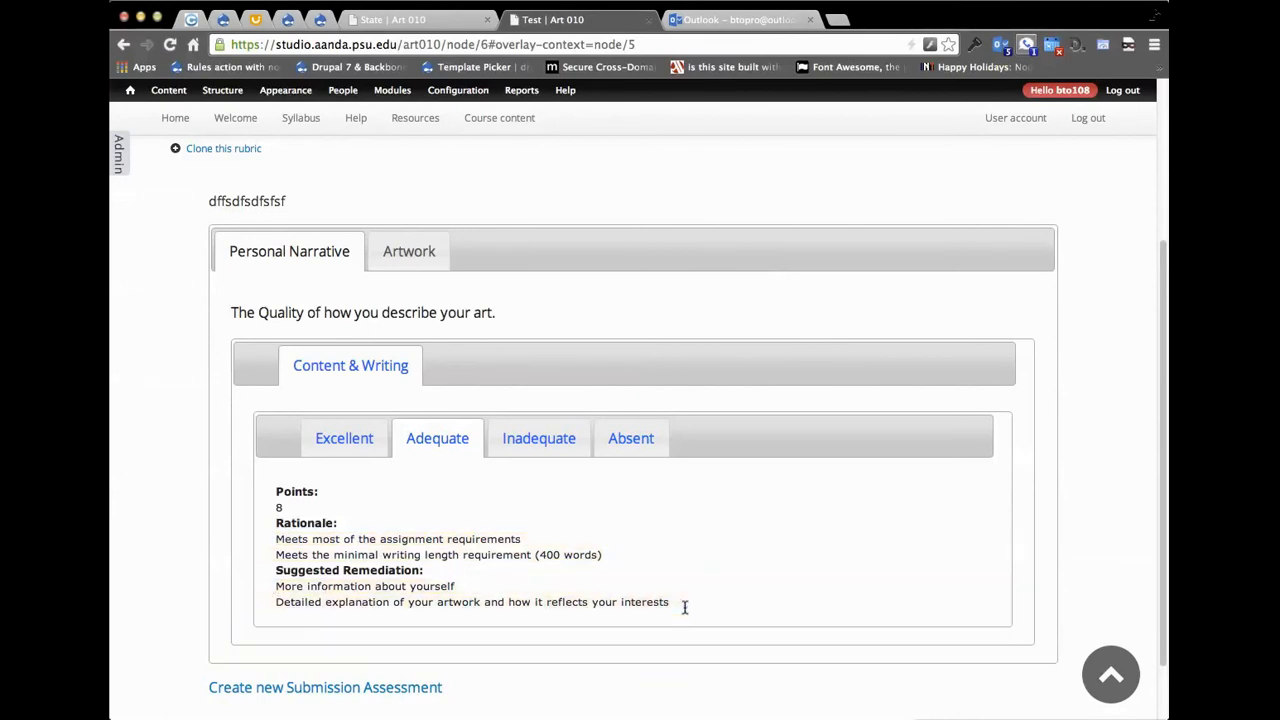
Show the Excellent level and examine its rationale line "The writing is well organized".
{"action": "left_click", "coordinate": [334, 440]}
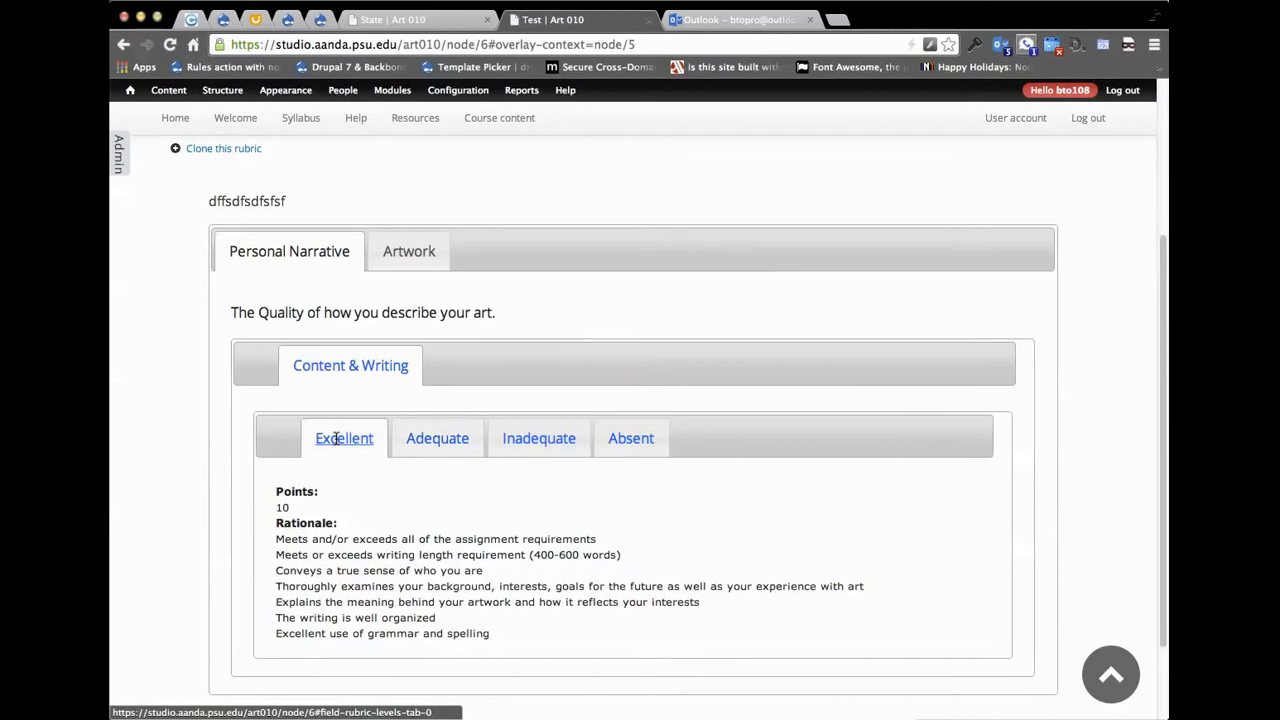
{"action": "left_click_drag", "start_coordinate": [272, 620], "coordinate": [440, 620]}
{"action": "left_click", "coordinate": [277, 620]}
{"action": "left_click", "coordinate": [418, 624]}
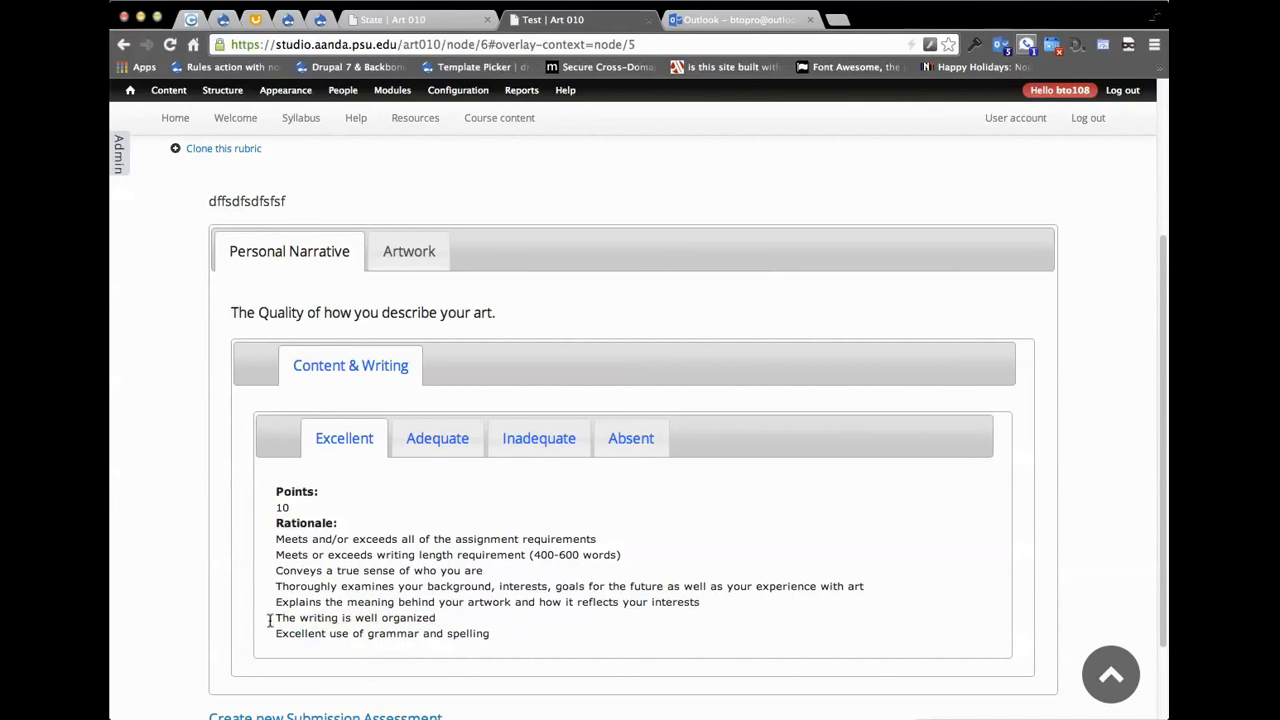
Show the Inadequate level and examine its remediation lines about organizing and proofreading the writing.
{"action": "left_click", "coordinate": [541, 447]}
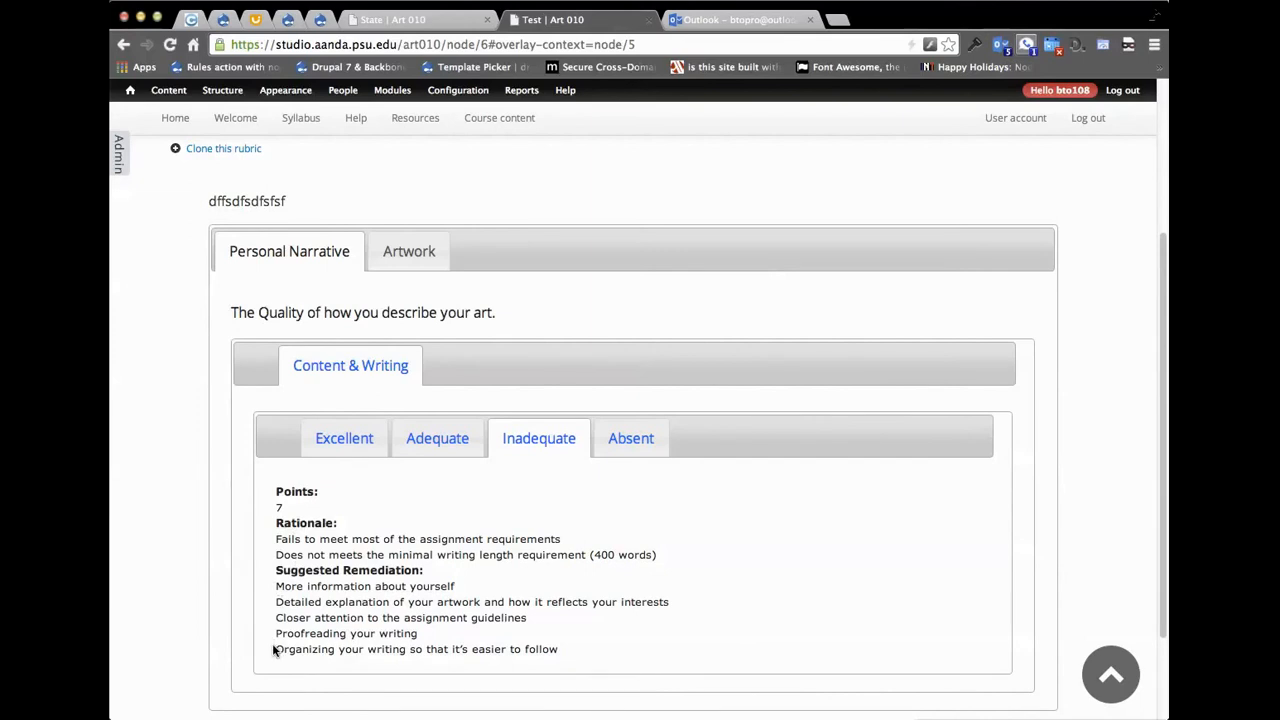
{"action": "left_click_drag", "start_coordinate": [275, 650], "coordinate": [415, 644]}
{"action": "left_click_drag", "start_coordinate": [275, 631], "coordinate": [422, 634]}
{"action": "left_click", "coordinate": [422, 634]}
Compare the Excellent level's rationale on well-organized writing with the Adequate level, finishing on Adequate.
{"action": "left_click", "coordinate": [366, 450]}
{"action": "left_click_drag", "start_coordinate": [278, 617], "coordinate": [430, 618]}
{"action": "left_click", "coordinate": [422, 620]}
{"action": "left_click", "coordinate": [426, 440]}
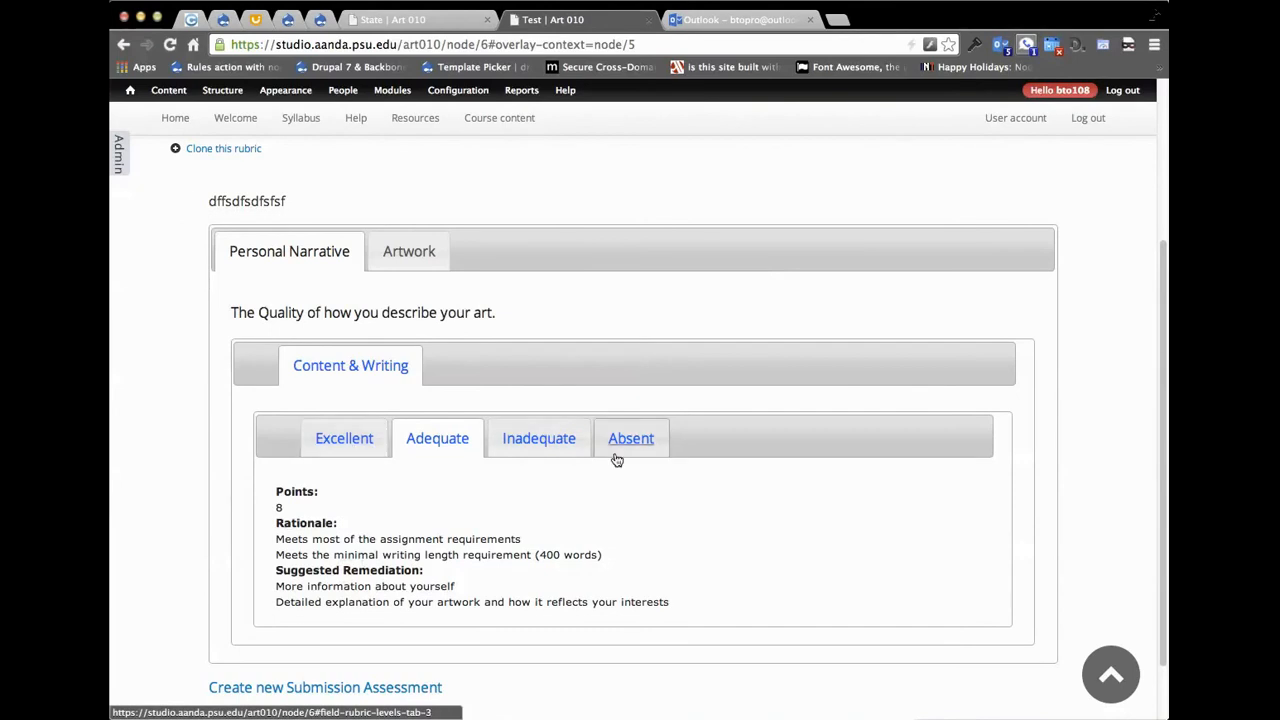
{"action": "left_click", "coordinate": [338, 440]}
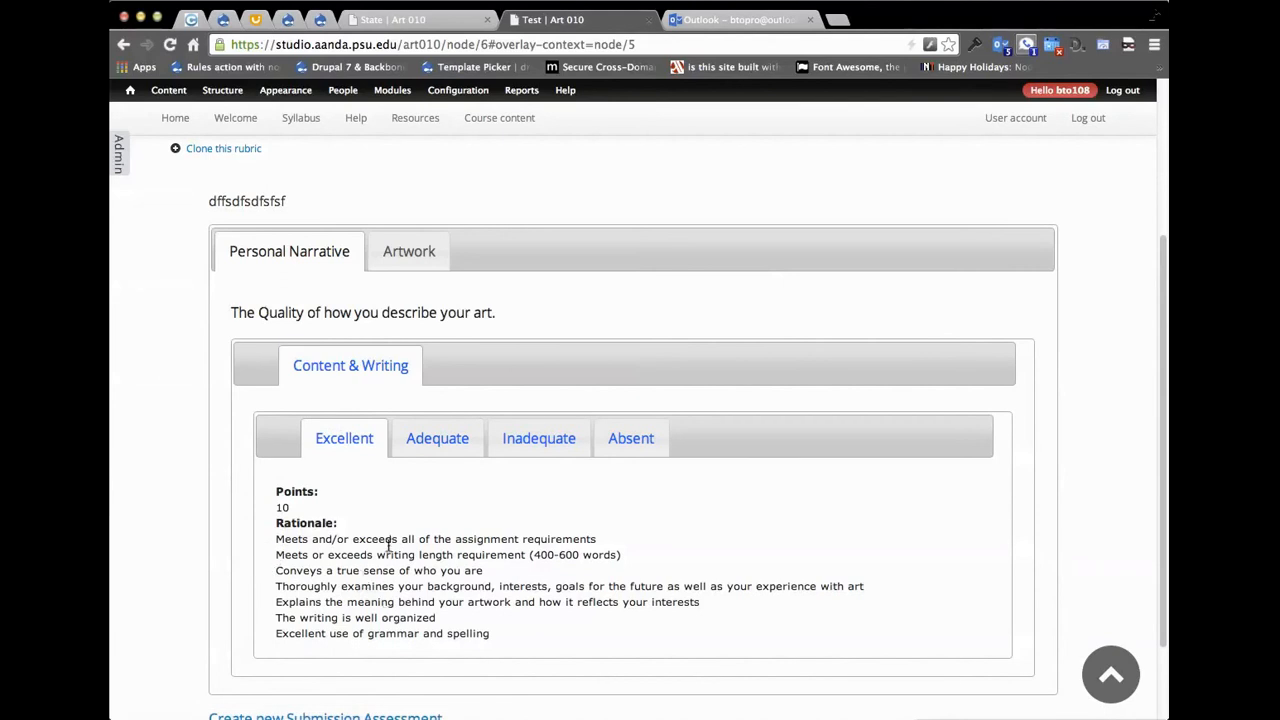
{"action": "left_click", "coordinate": [423, 438]}
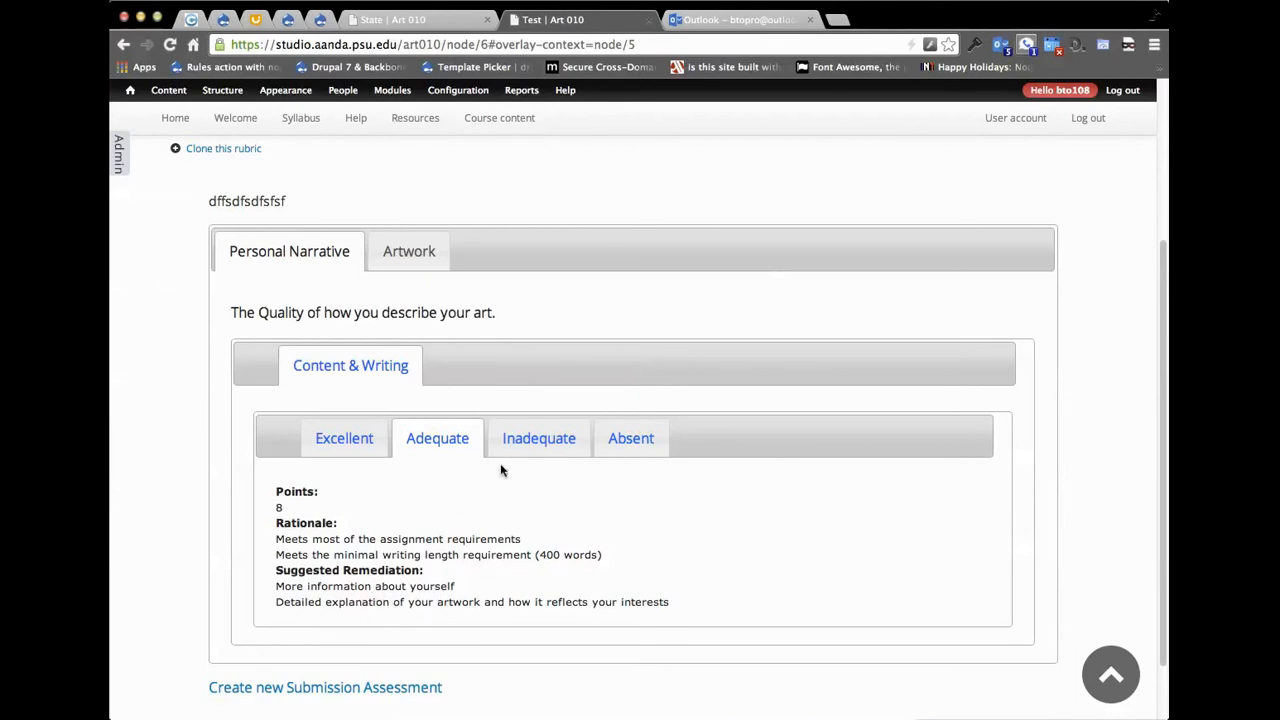
Show the Inadequate level of Content & Writing and examine its suggested remediation about explaining the artwork and following the guidelines.
{"action": "left_click", "coordinate": [518, 442]}
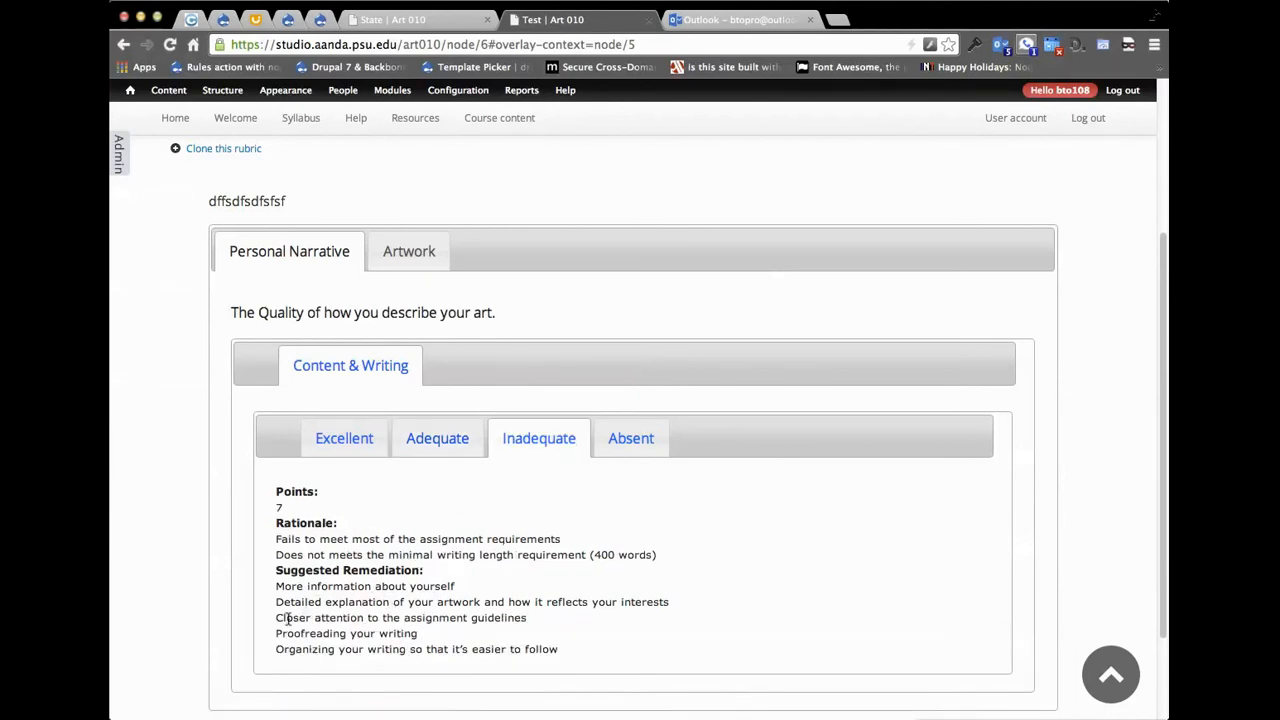
{"action": "left_click_drag", "start_coordinate": [309, 609], "coordinate": [475, 602]}
{"action": "left_click", "coordinate": [472, 602]}
{"action": "scroll", "coordinate": [180, 260], "scroll_direction": "down", "scroll_amount": 3}
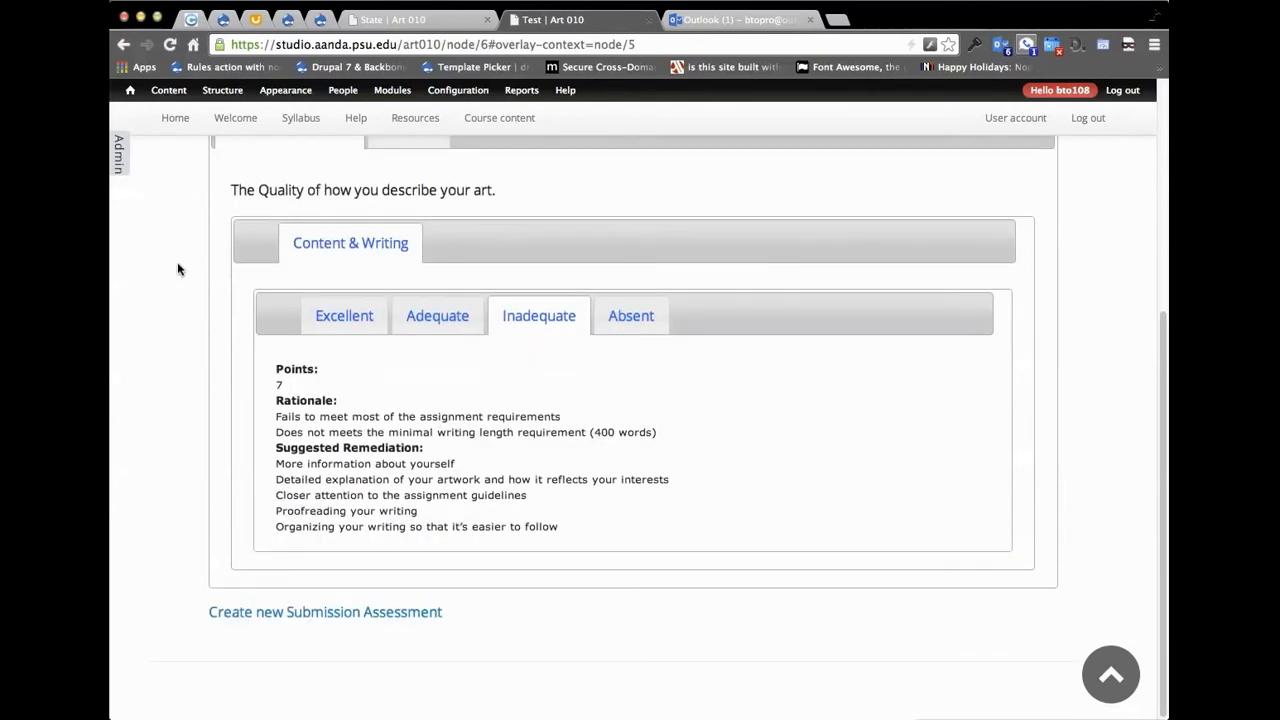
{"action": "scroll", "coordinate": [179, 272], "scroll_direction": "up", "scroll_amount": 1}
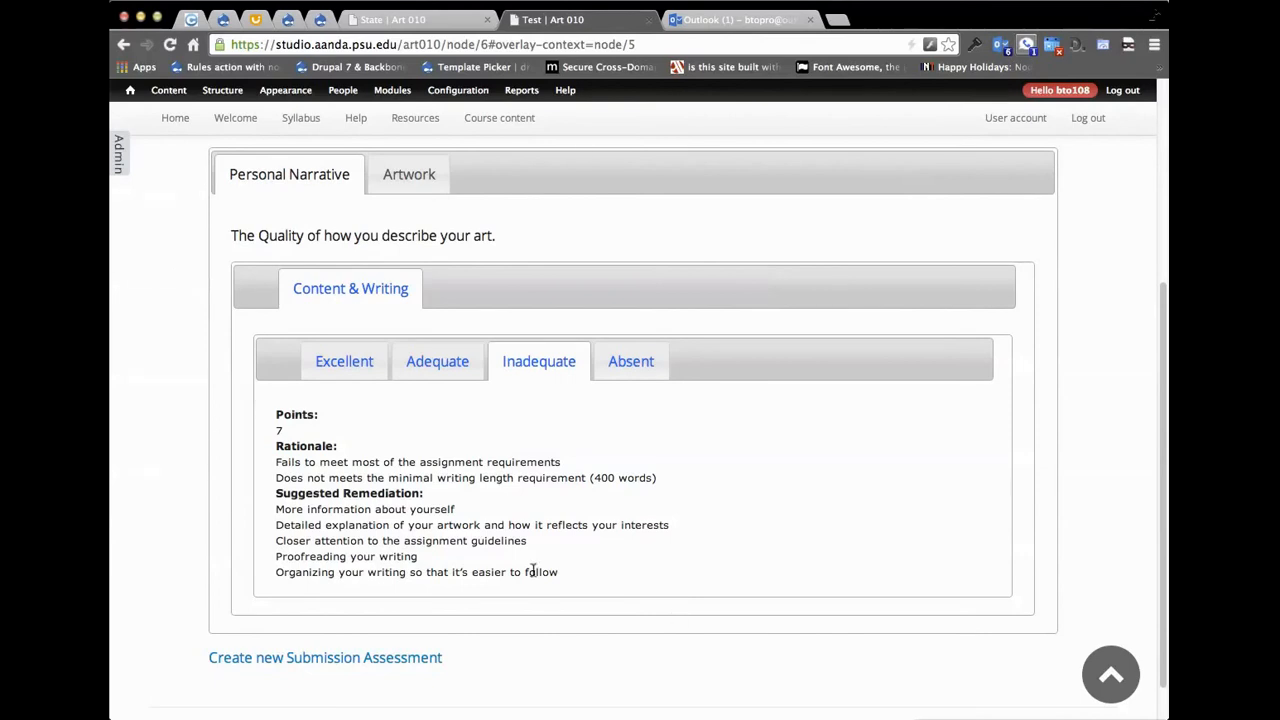
Compare the Excellent, Adequate, Inadequate and Absent levels of the Content & Writing criterion, finishing on Excellent.
{"action": "left_click", "coordinate": [340, 368]}
{"action": "left_click", "coordinate": [437, 365]}
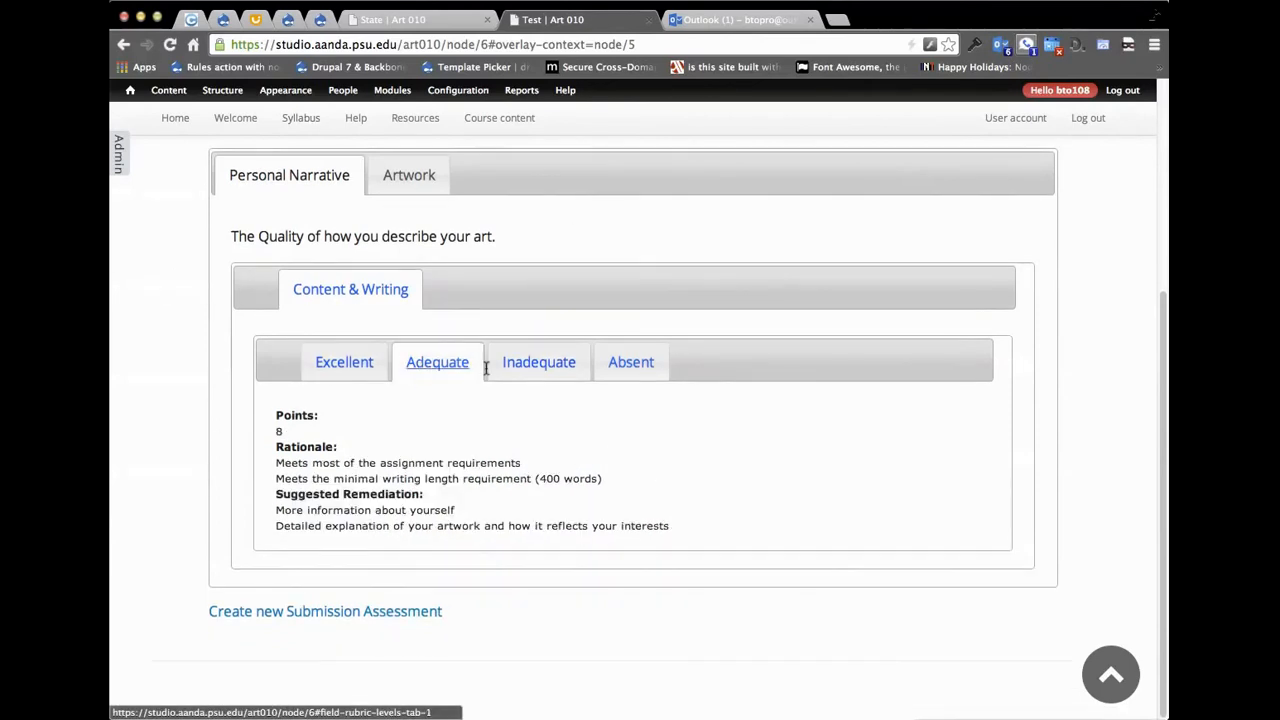
{"action": "left_click", "coordinate": [628, 364]}
{"action": "left_click", "coordinate": [530, 459]}
{"action": "left_click", "coordinate": [452, 458]}
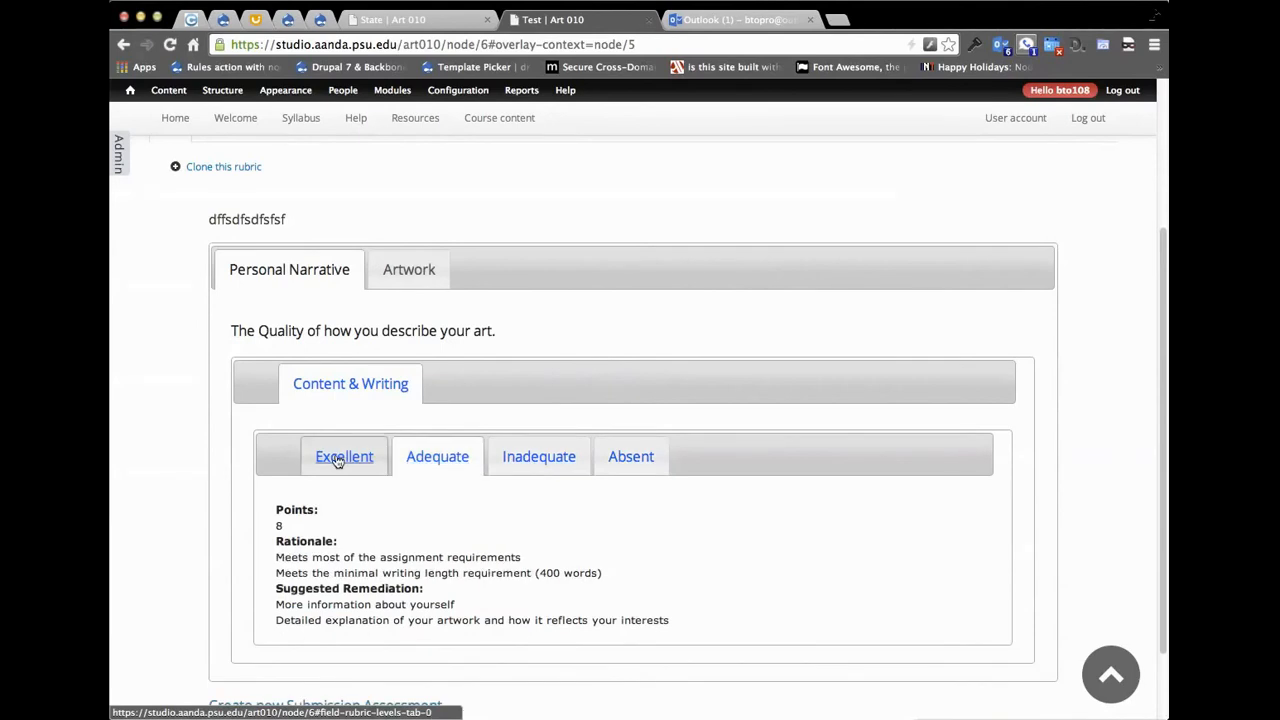
{"action": "left_click", "coordinate": [337, 456]}
Show the Artwork category, compare the levels of its Composition and Execution criterion, and return to the Personal Narrative category.
{"action": "left_click", "coordinate": [395, 268]}
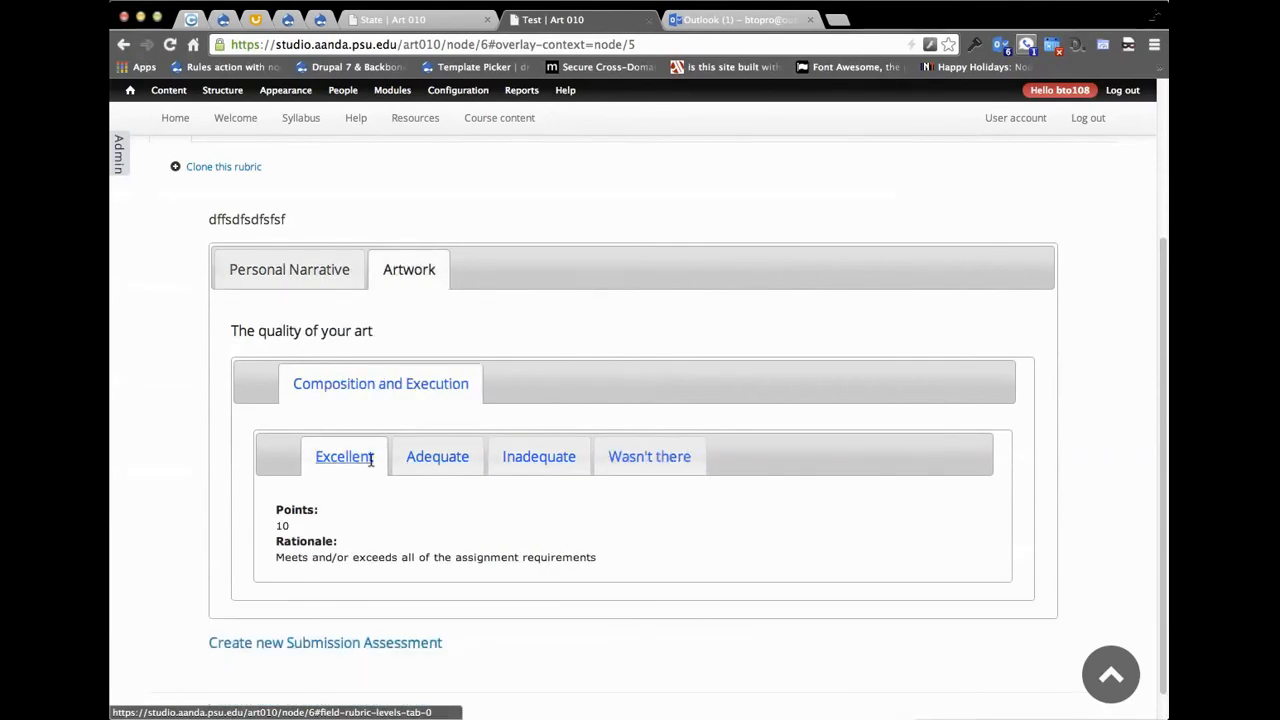
{"action": "left_click", "coordinate": [430, 458]}
{"action": "left_click", "coordinate": [617, 458]}
{"action": "left_click", "coordinate": [523, 458]}
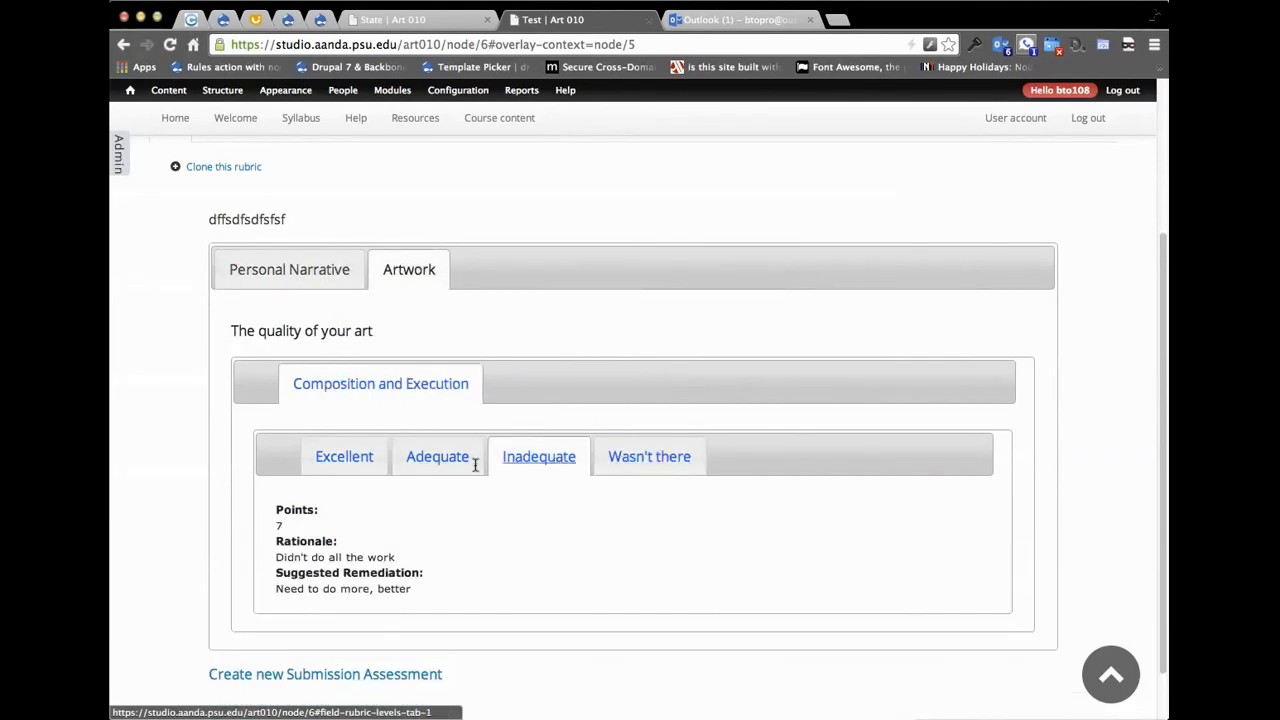
{"action": "left_click", "coordinate": [437, 458]}
{"action": "left_click", "coordinate": [340, 458]}
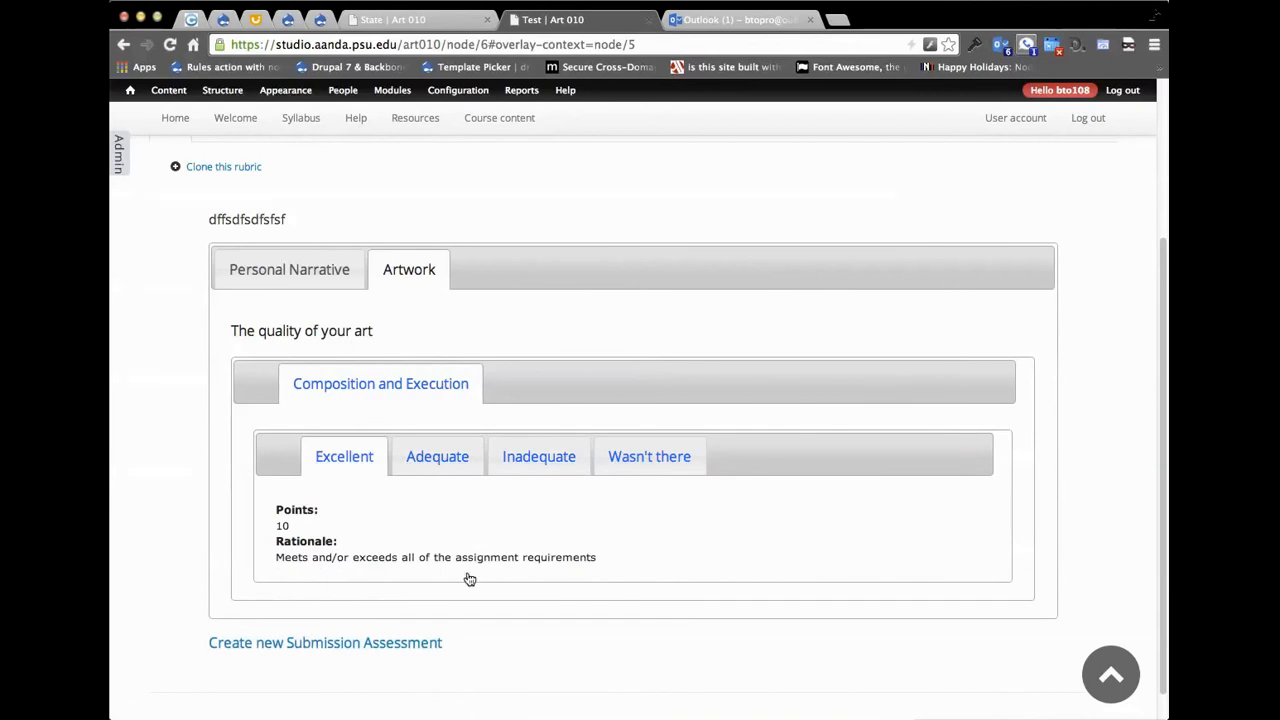
{"action": "left_click", "coordinate": [257, 270]}
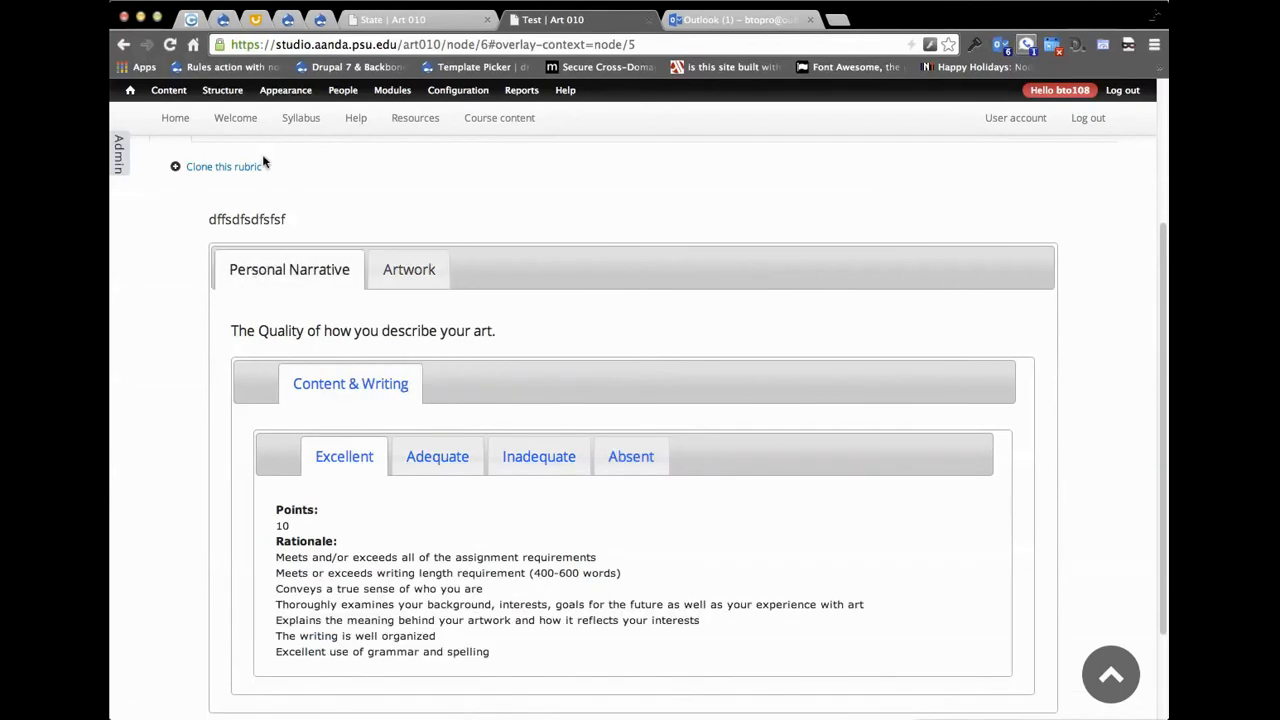
Open the form for creating a new Submission Assessment.
{"action": "mouse_move", "coordinate": [205, 87]}
{"action": "mouse_move", "coordinate": [175, 110]}
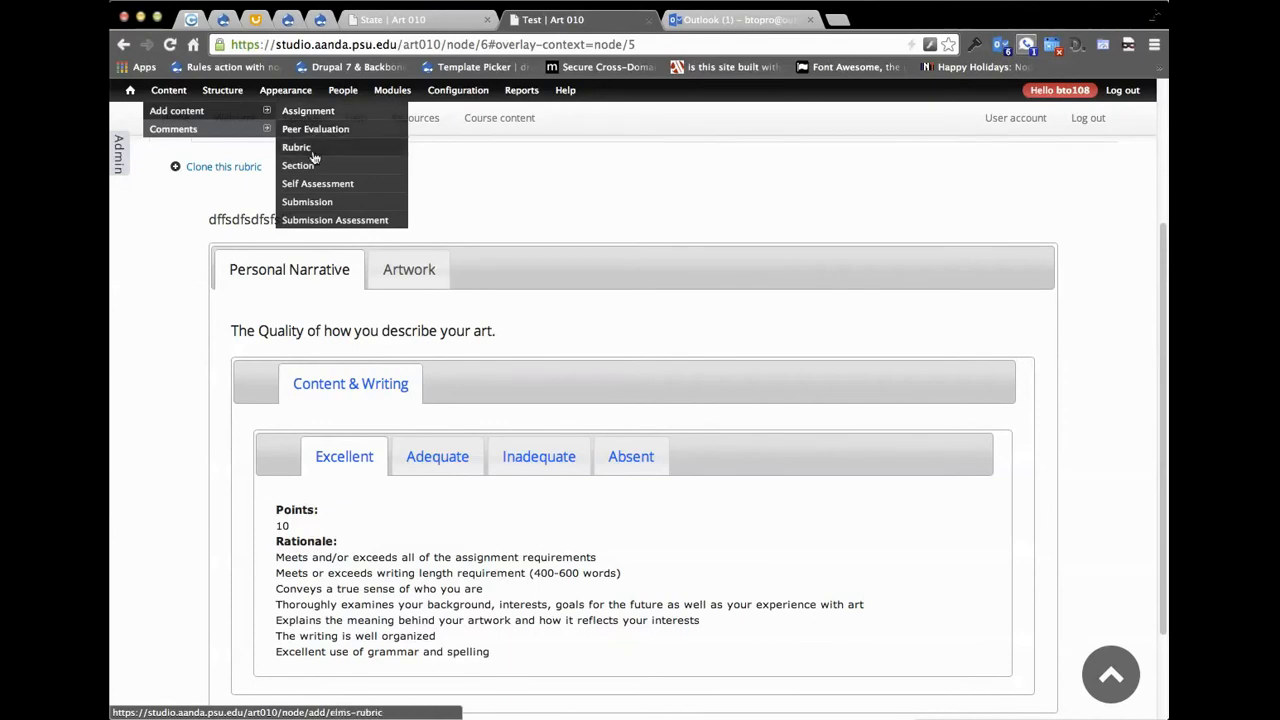
{"action": "left_click", "coordinate": [323, 221]}
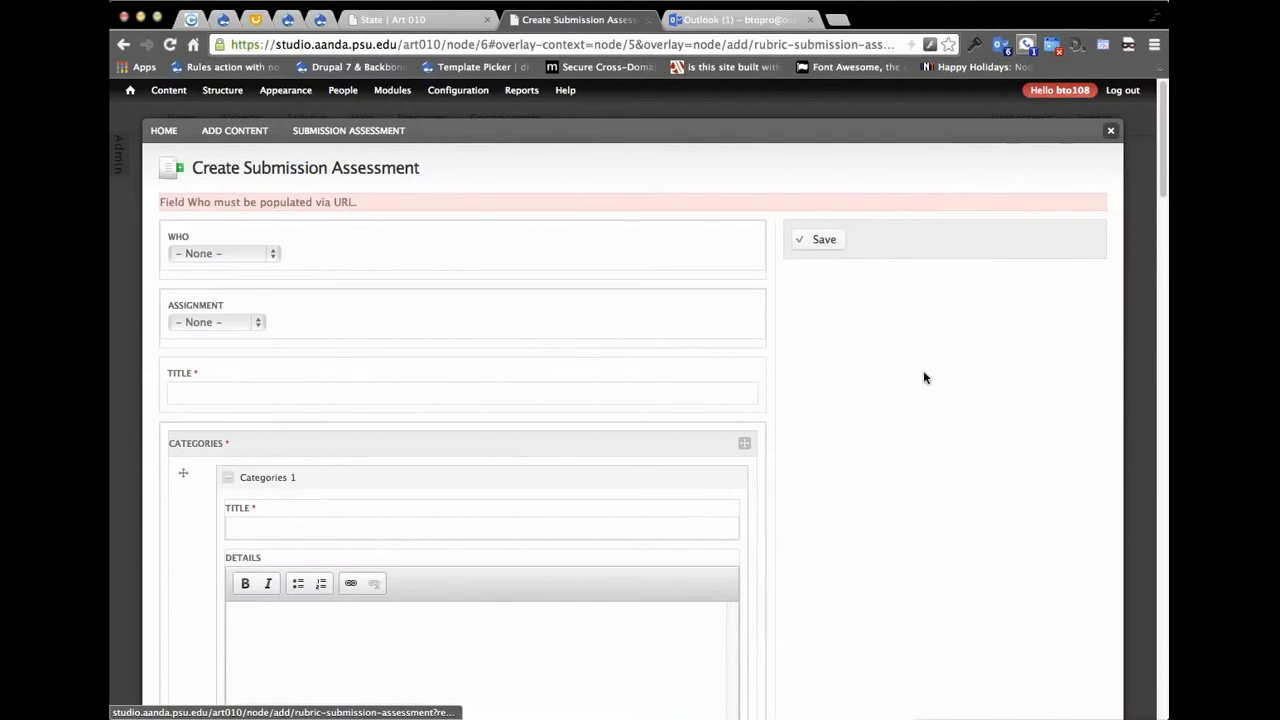
Examine the nested details, criteria and level fields inside Categories 1, leaving that item collapsed.
{"action": "left_click", "coordinate": [228, 477]}
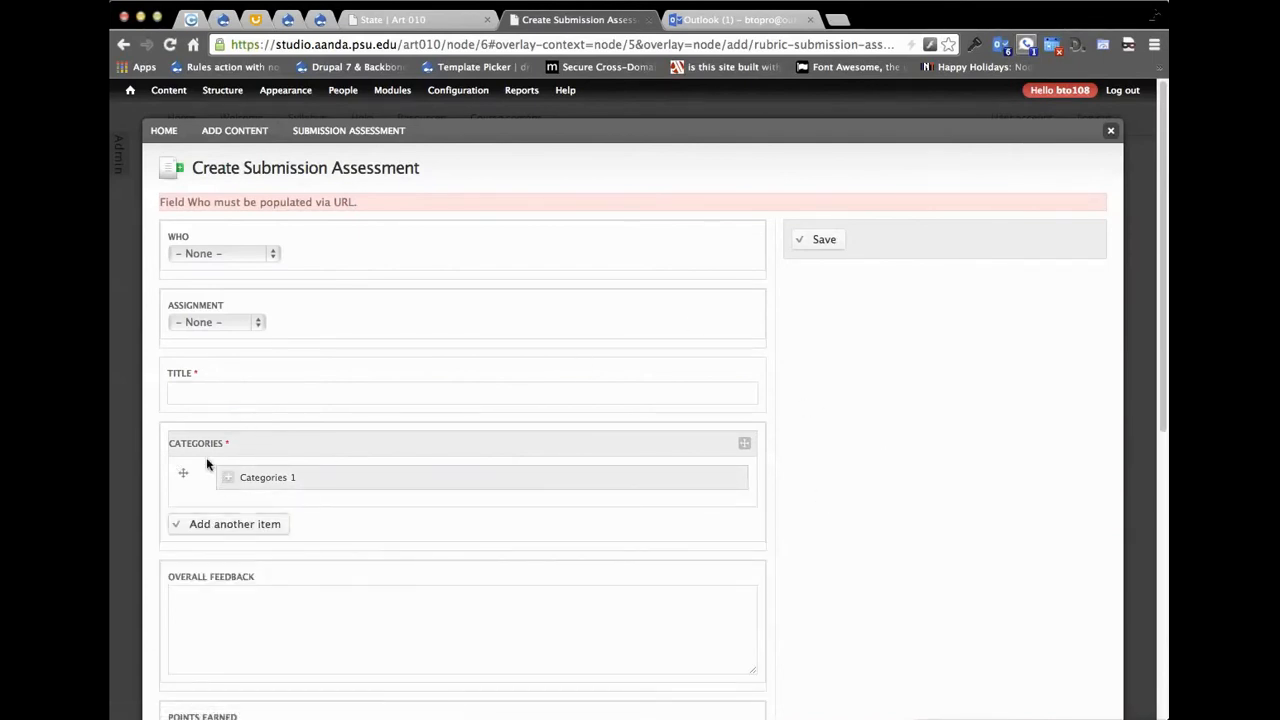
{"action": "scroll", "coordinate": [240, 420], "scroll_direction": "down", "scroll_amount": 1}
{"action": "left_click", "coordinate": [230, 413]}
{"action": "scroll", "coordinate": [210, 422], "scroll_direction": "down", "scroll_amount": 3}
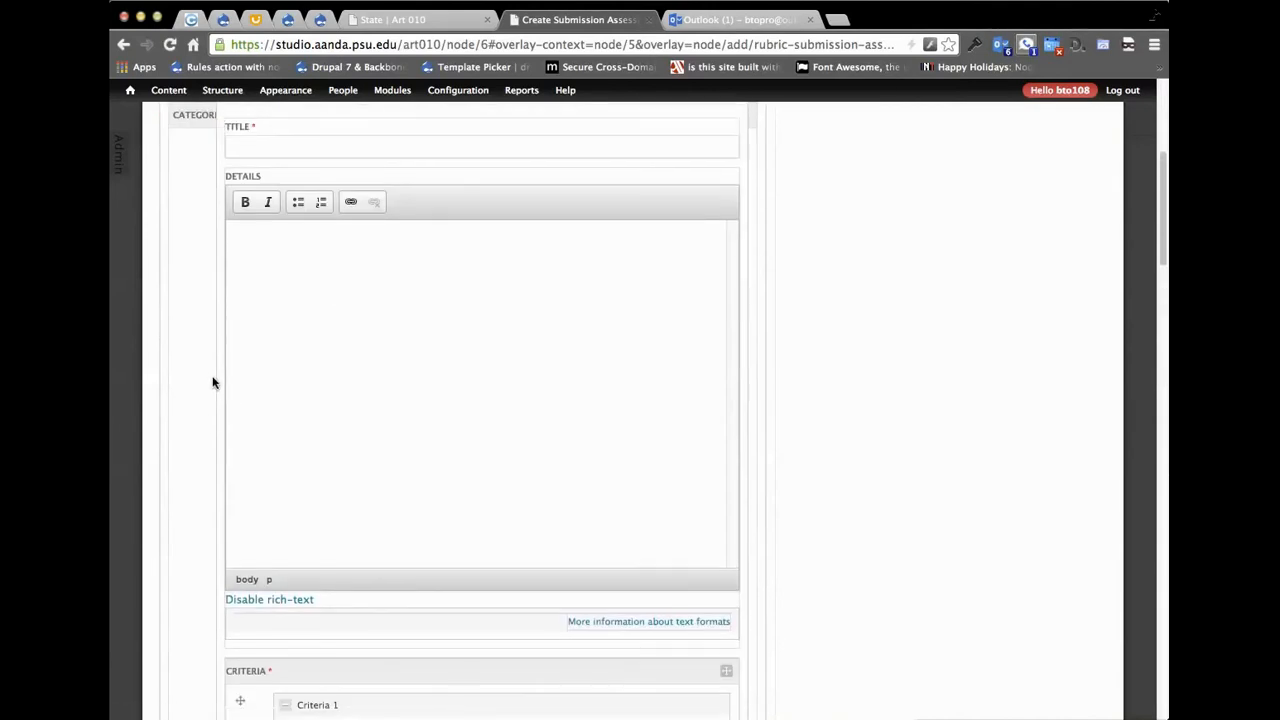
{"action": "scroll", "coordinate": [210, 378], "scroll_direction": "up", "scroll_amount": 5}
{"action": "scroll", "coordinate": [209, 376], "scroll_direction": "down", "scroll_amount": 3}
{"action": "scroll", "coordinate": [204, 378], "scroll_direction": "down", "scroll_amount": 5}
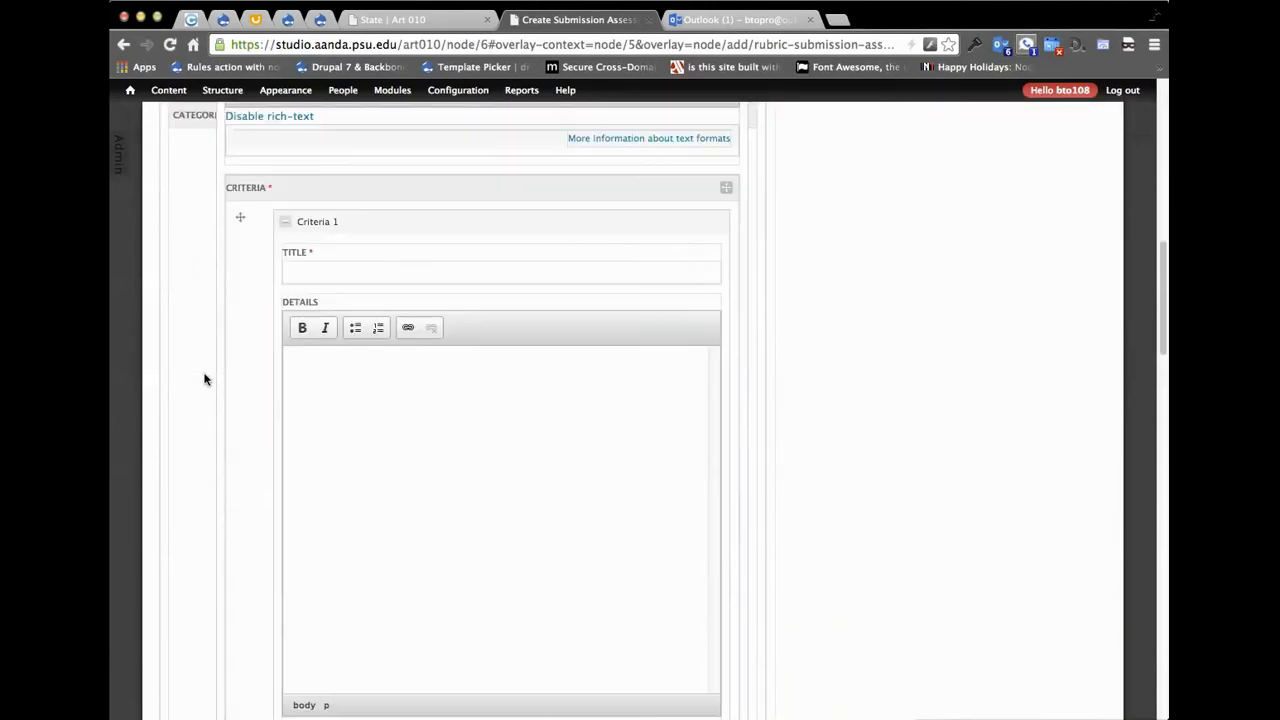
{"action": "scroll", "coordinate": [204, 378], "scroll_direction": "down", "scroll_amount": 10}
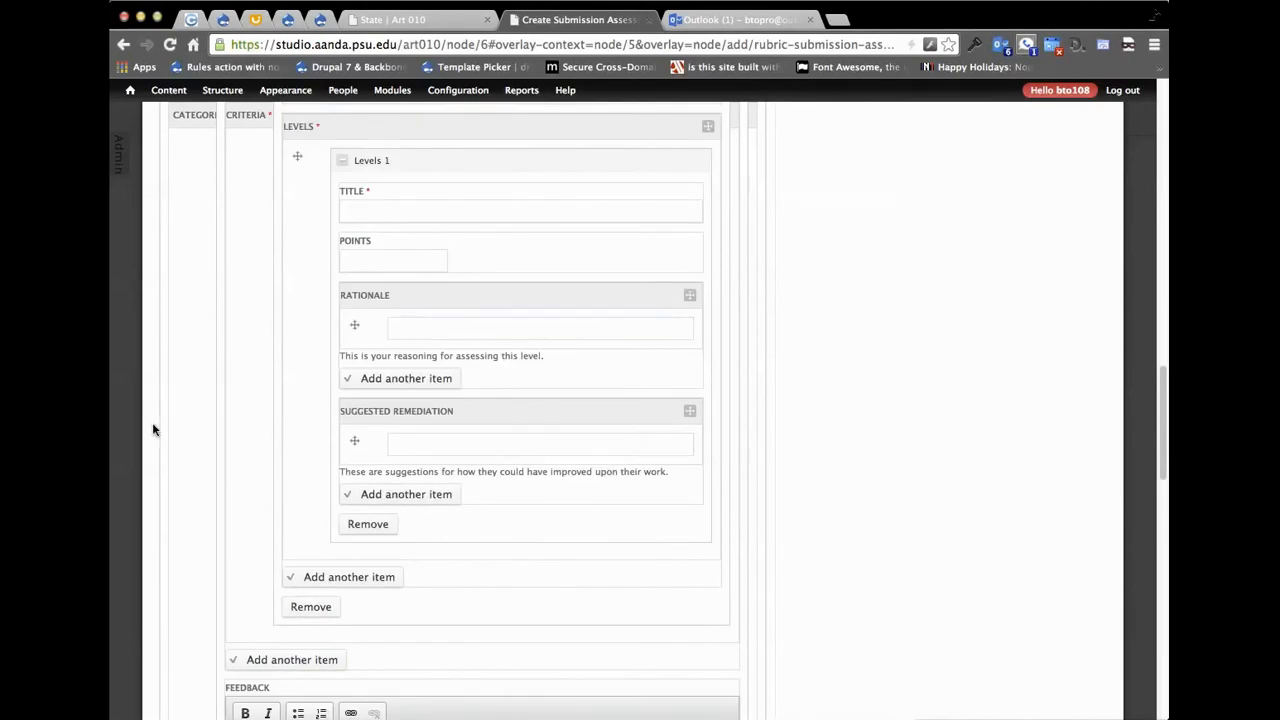
{"action": "scroll", "coordinate": [180, 430], "scroll_direction": "down", "scroll_amount": 3}
{"action": "scroll", "coordinate": [200, 455], "scroll_direction": "up", "scroll_amount": 20}
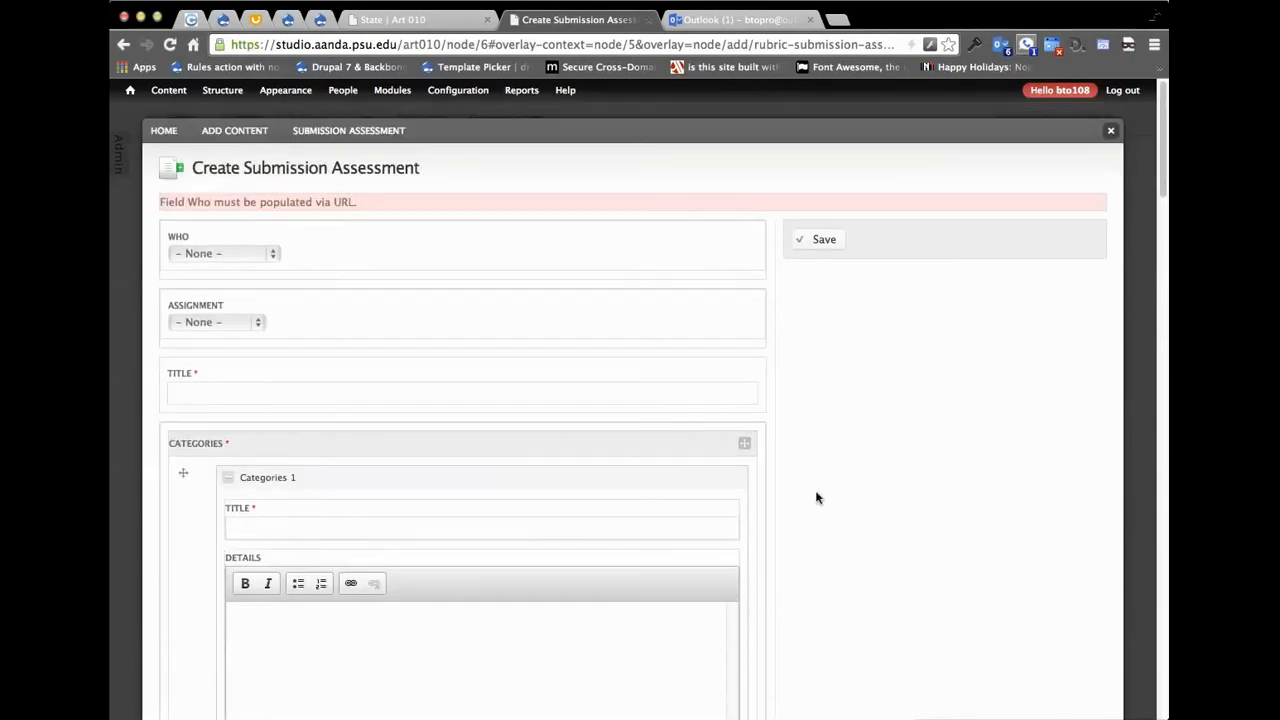
{"action": "left_click", "coordinate": [232, 476]}
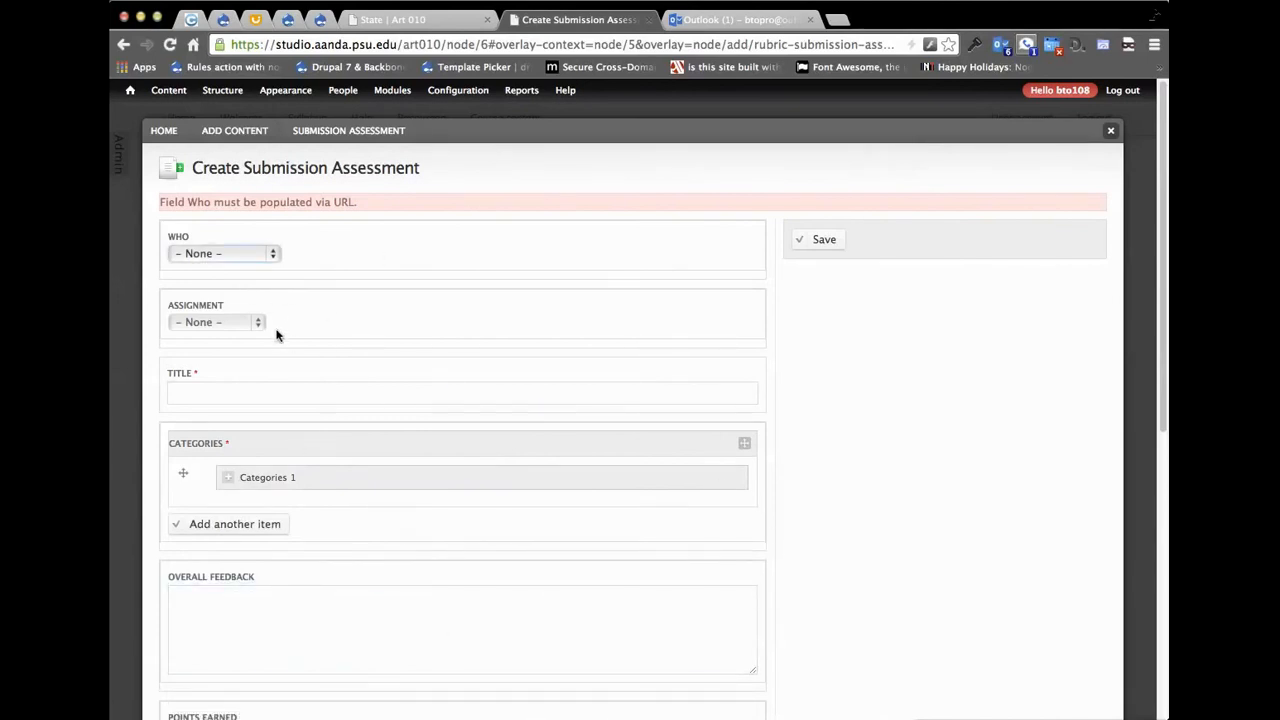
Look at the available Assignment choices without selecting one, and examine the Title and Overall Feedback fields.
{"action": "left_click", "coordinate": [259, 322]}
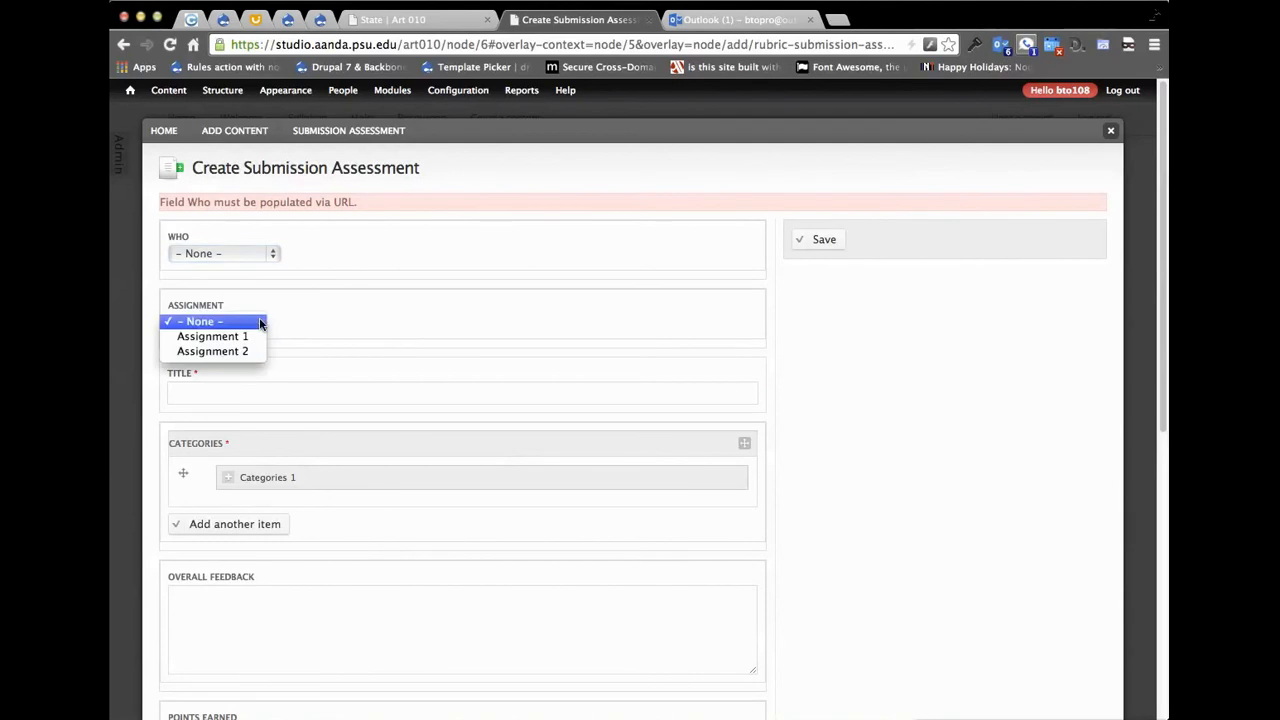
{"action": "left_click", "coordinate": [360, 289]}
{"action": "scroll", "coordinate": [322, 352], "scroll_direction": "down", "scroll_amount": 1}
{"action": "left_click", "coordinate": [301, 339]}
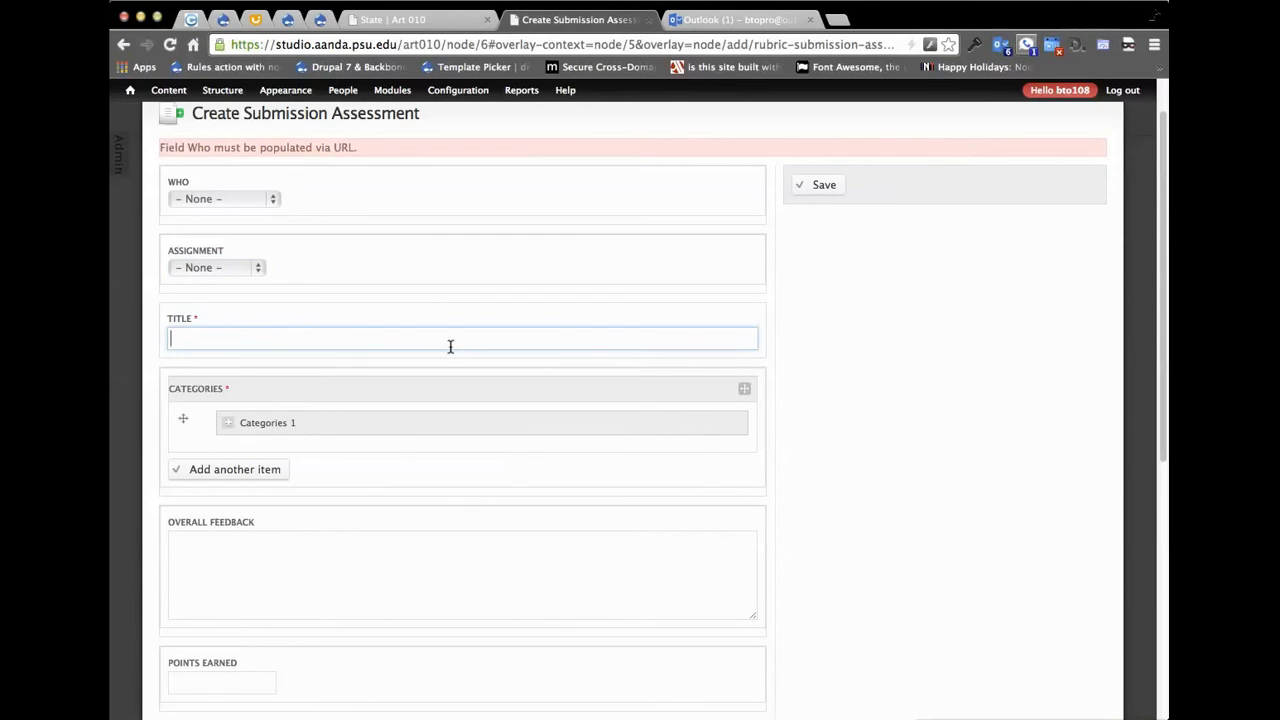
{"action": "scroll", "coordinate": [791, 306], "scroll_direction": "down", "scroll_amount": 4}
{"action": "left_click", "coordinate": [605, 408]}
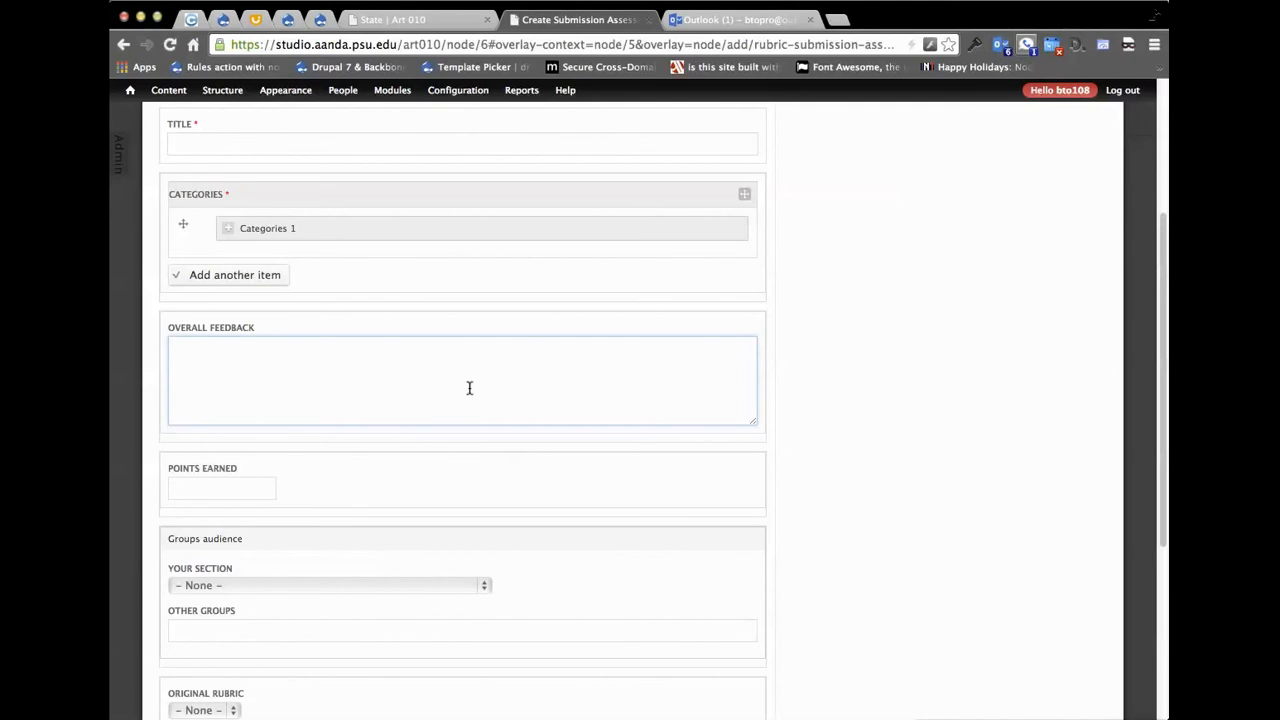
Expand Categories 1 to examine its criteria and its own Feedback field, and collapse it again.
{"action": "left_click", "coordinate": [247, 229]}
{"action": "scroll", "coordinate": [211, 402], "scroll_direction": "down", "scroll_amount": 2}
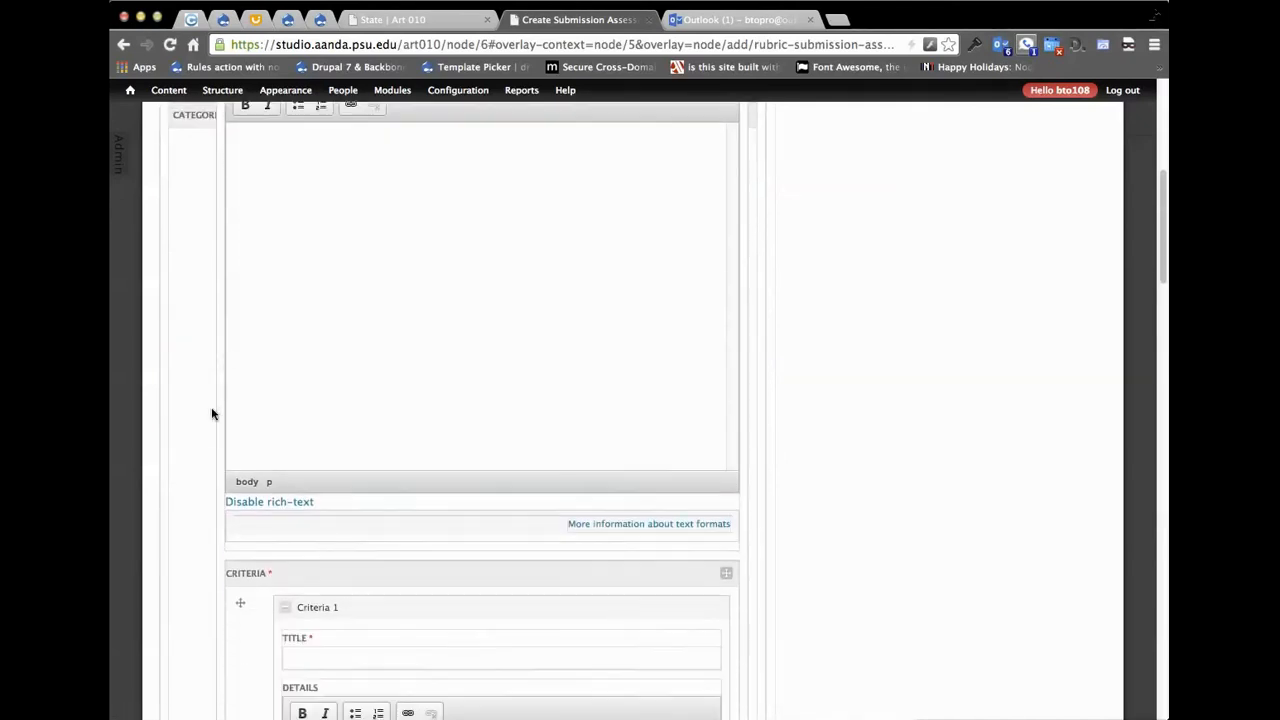
{"action": "scroll", "coordinate": [200, 404], "scroll_direction": "up", "scroll_amount": 4}
{"action": "scroll", "coordinate": [184, 440], "scroll_direction": "down", "scroll_amount": 8}
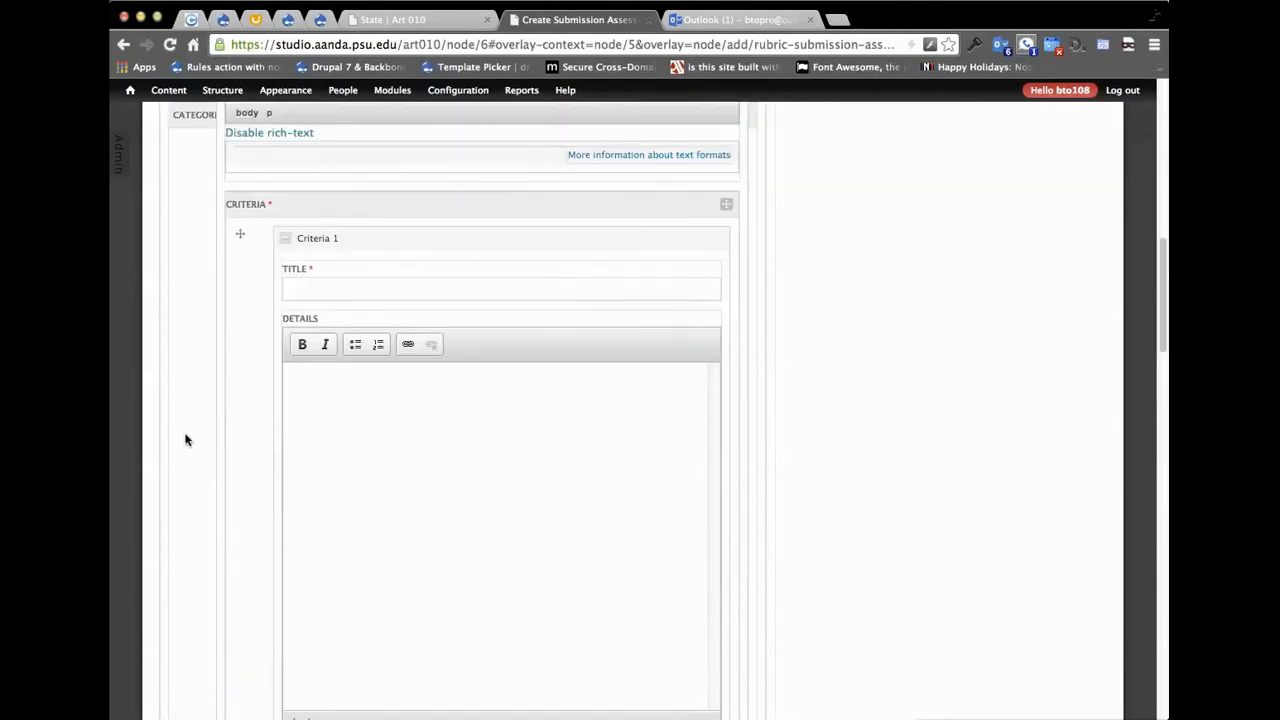
{"action": "scroll", "coordinate": [184, 440], "scroll_direction": "down", "scroll_amount": 15}
{"action": "scroll", "coordinate": [185, 440], "scroll_direction": "up", "scroll_amount": 8}
{"action": "scroll", "coordinate": [182, 455], "scroll_direction": "up", "scroll_amount": 3}
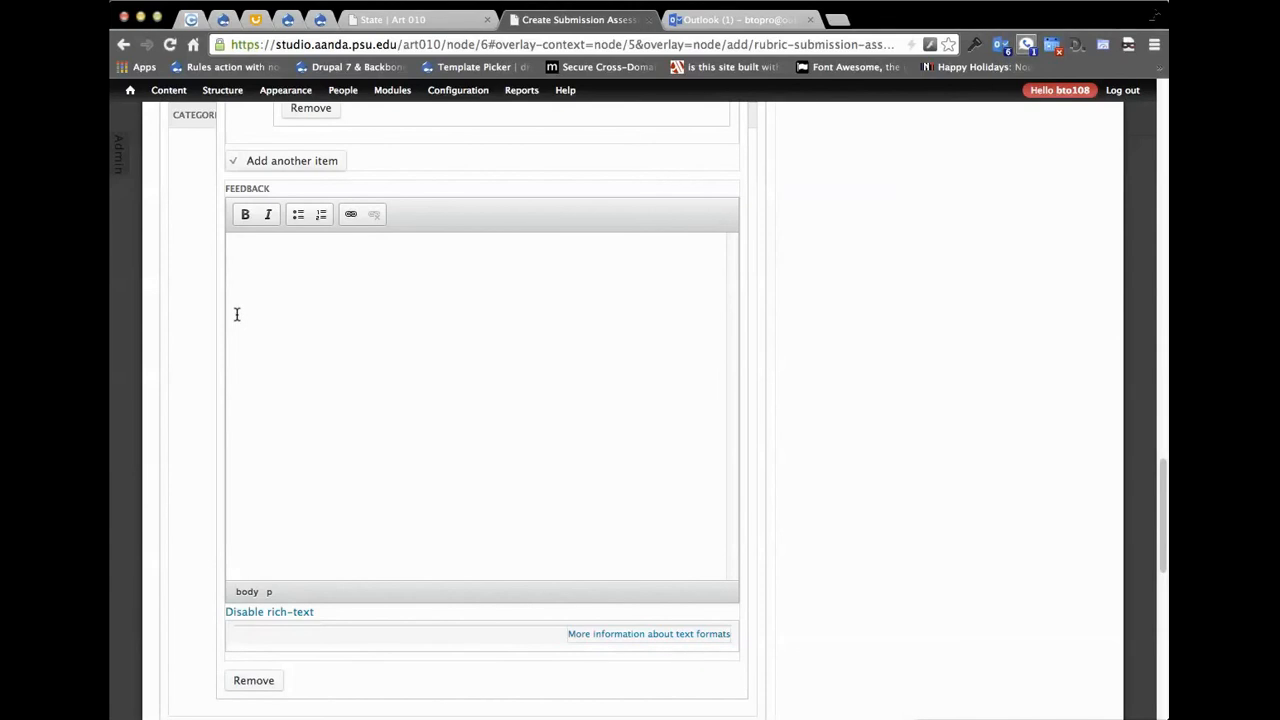
{"action": "scroll", "coordinate": [183, 380], "scroll_direction": "up", "scroll_amount": 15}
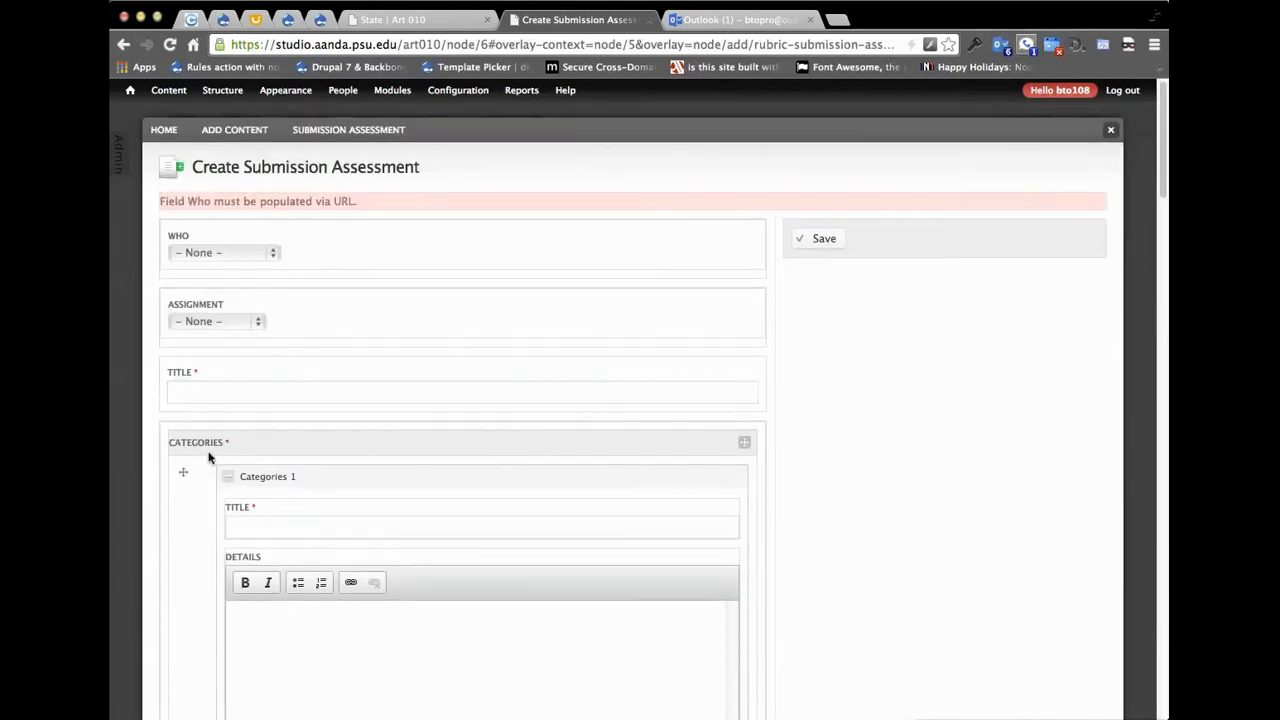
{"action": "left_click", "coordinate": [230, 483]}
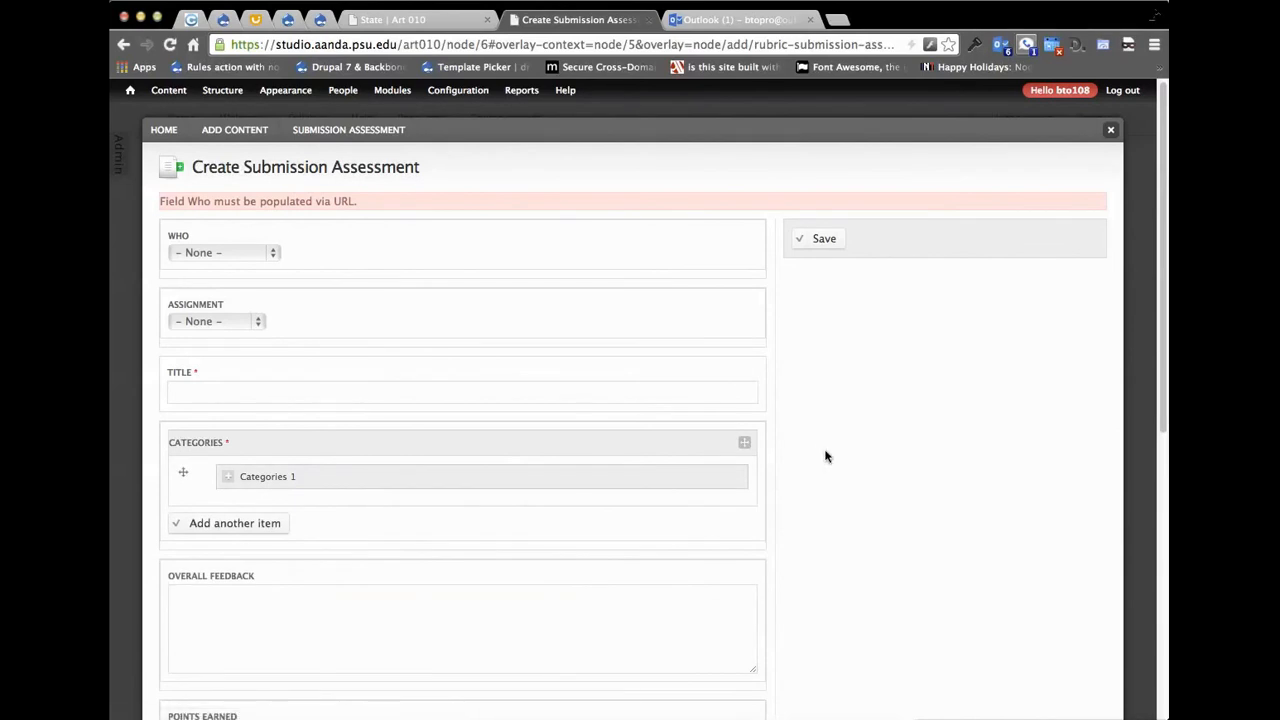
Review the fields below the categories, covering Overall Feedback, Points Earned and the Your Section choices under Groups audience.
{"action": "scroll", "coordinate": [806, 446], "scroll_direction": "down", "scroll_amount": 2}
{"action": "scroll", "coordinate": [798, 440], "scroll_direction": "down", "scroll_amount": 3}
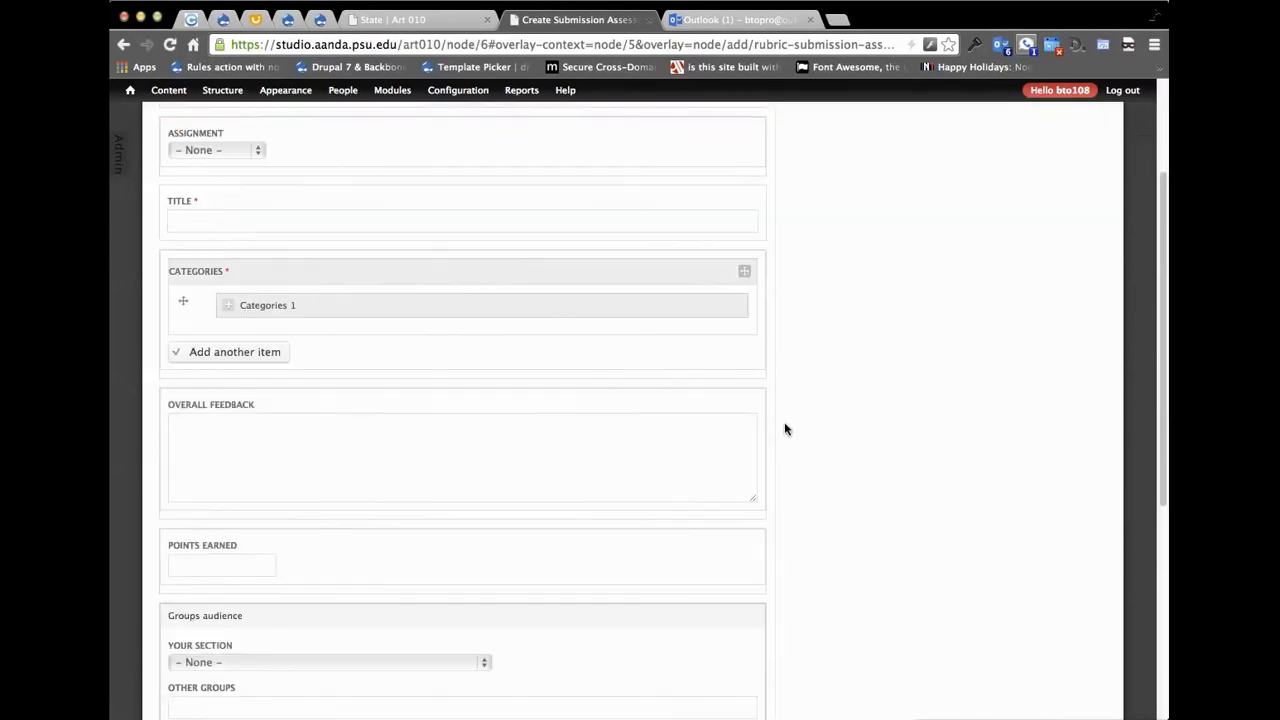
{"action": "scroll", "coordinate": [786, 464], "scroll_direction": "down", "scroll_amount": 3}
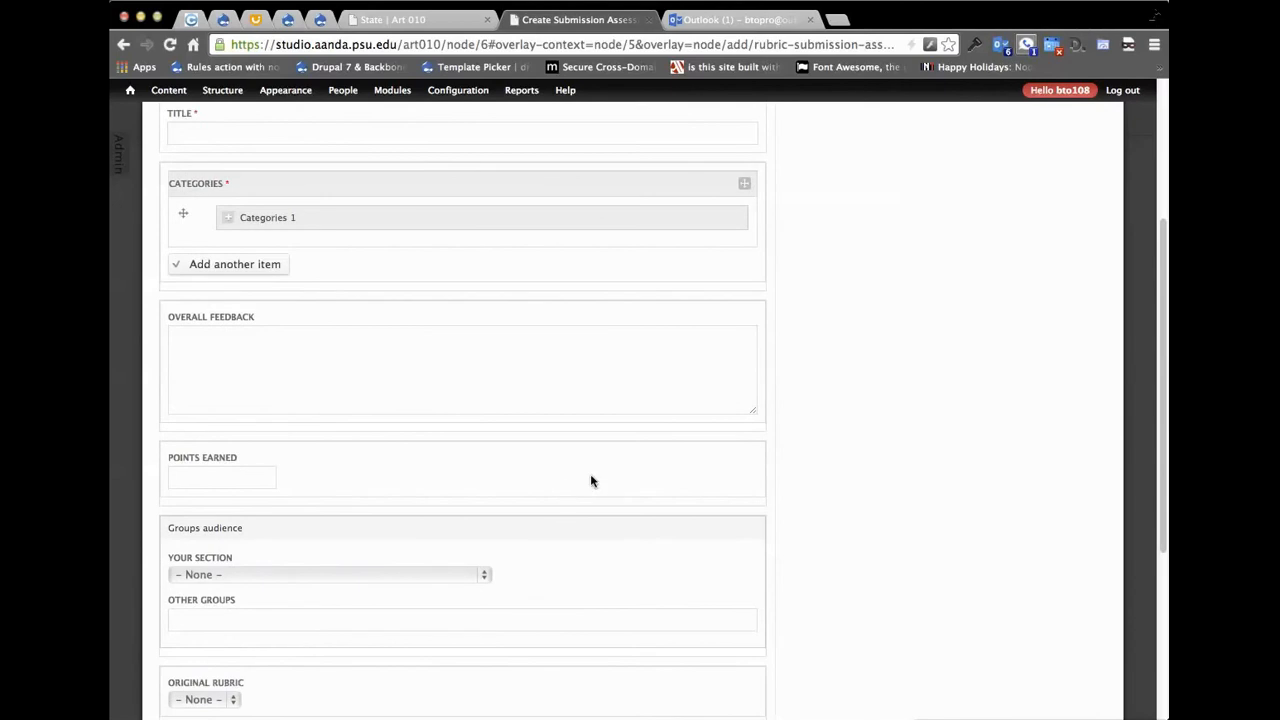
{"action": "scroll", "coordinate": [640, 445], "scroll_direction": "down", "scroll_amount": 2}
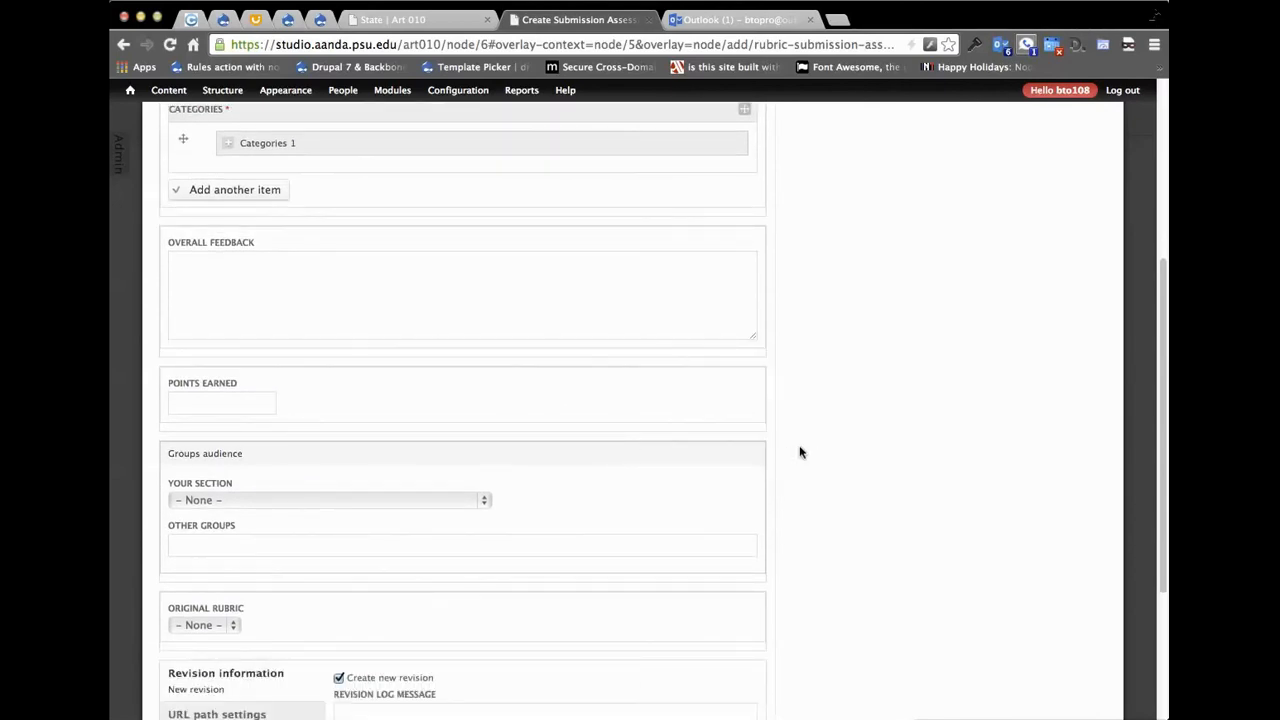
{"action": "scroll", "coordinate": [790, 450], "scroll_direction": "down", "scroll_amount": 2}
{"action": "left_click", "coordinate": [223, 350]}
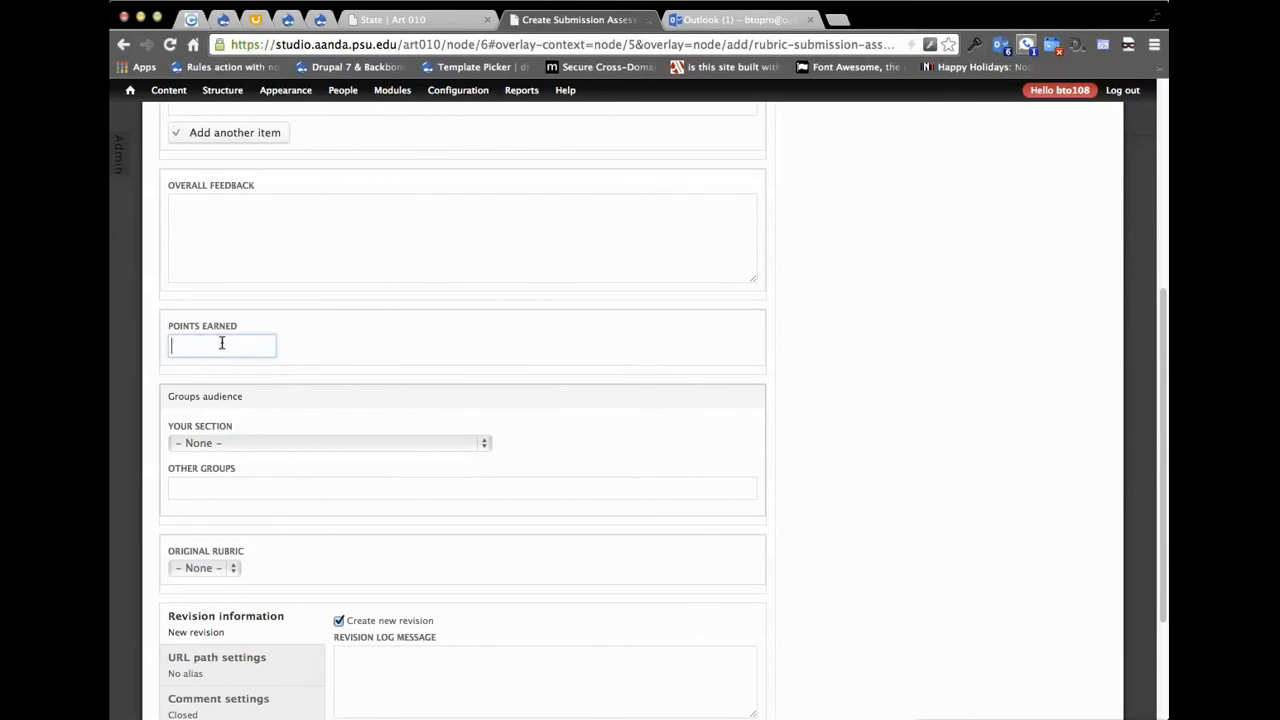
{"action": "scroll", "coordinate": [410, 480], "scroll_direction": "down", "scroll_amount": 2}
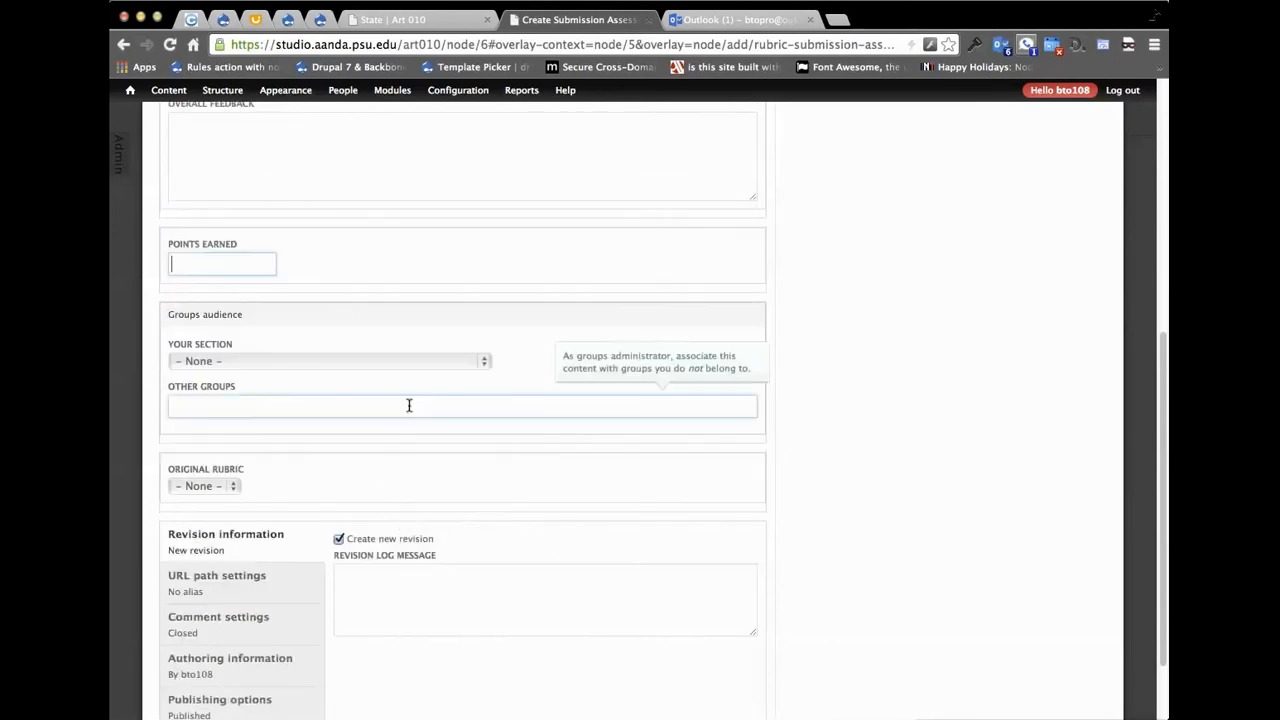
{"action": "left_click", "coordinate": [447, 352]}
{"action": "left_click", "coordinate": [447, 356]}
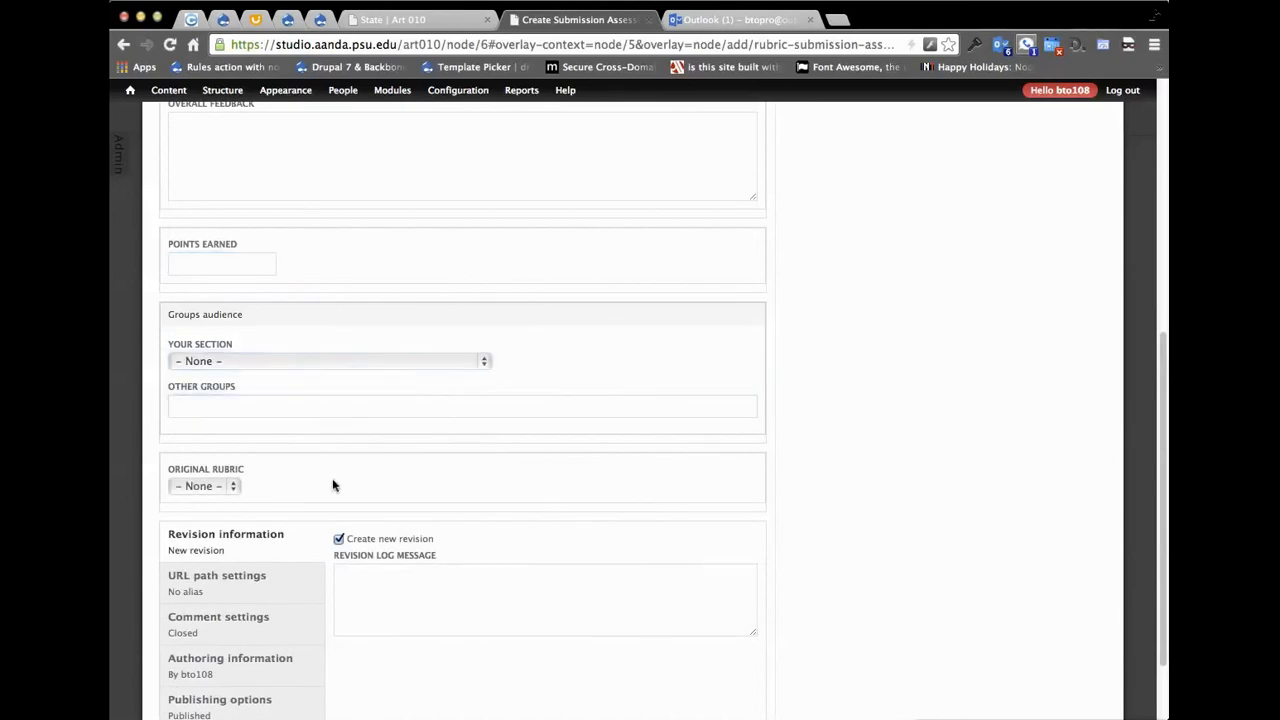
Set the Original Rubric to Test and review the other fields of the submission assessment form.
{"action": "left_click", "coordinate": [226, 487]}
{"action": "left_click", "coordinate": [199, 500]}
{"action": "scroll", "coordinate": [763, 463], "scroll_direction": "up", "scroll_amount": 5}
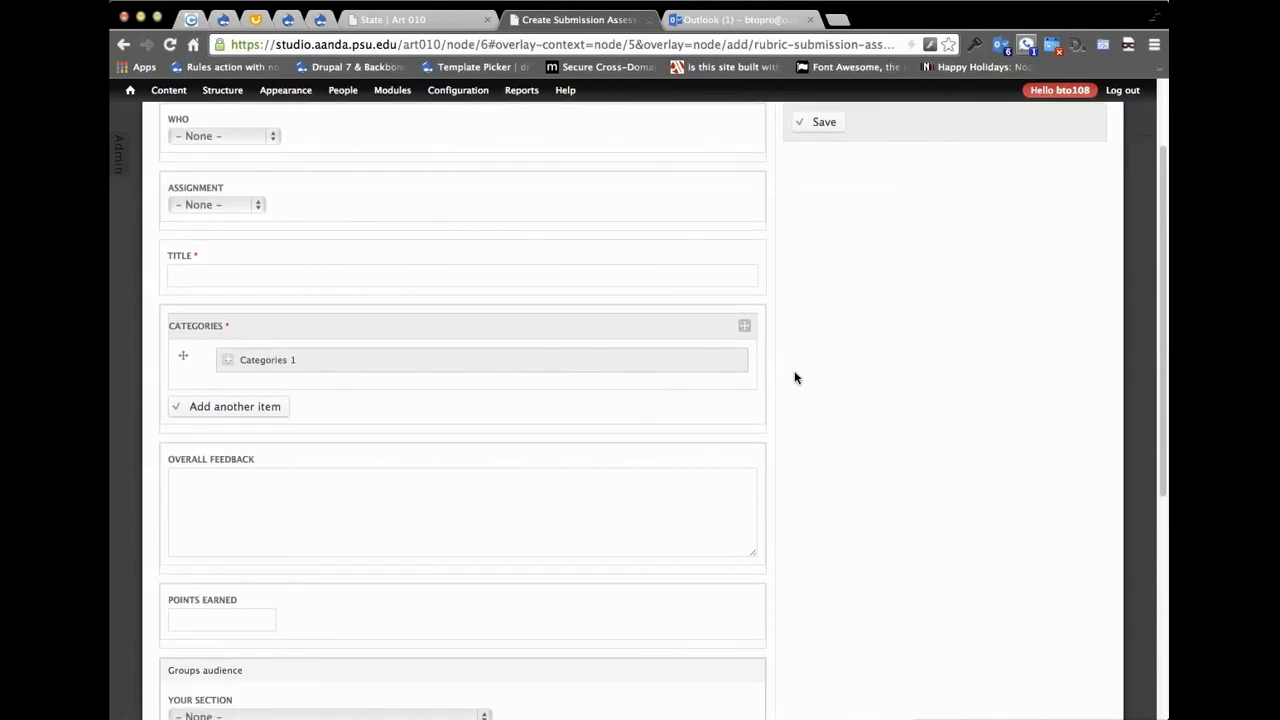
{"action": "scroll", "coordinate": [785, 375], "scroll_direction": "down", "scroll_amount": 1}
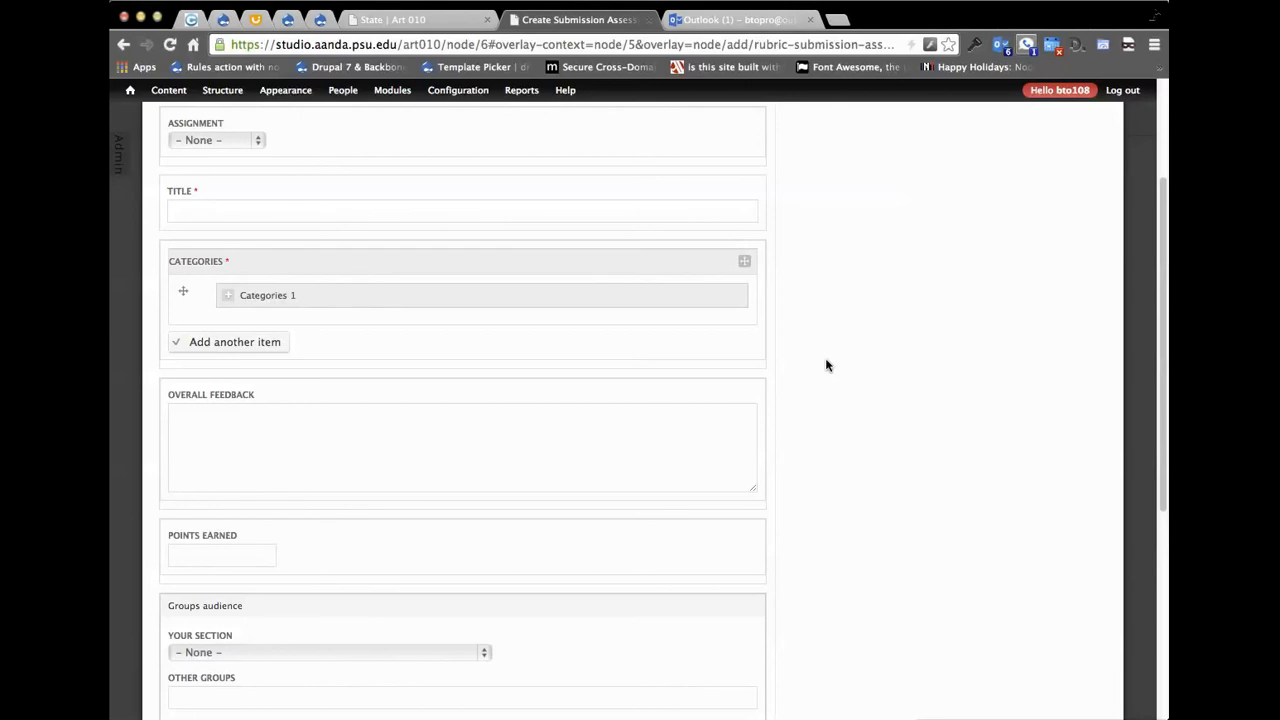
{"action": "scroll", "coordinate": [822, 365], "scroll_direction": "down", "scroll_amount": 5}
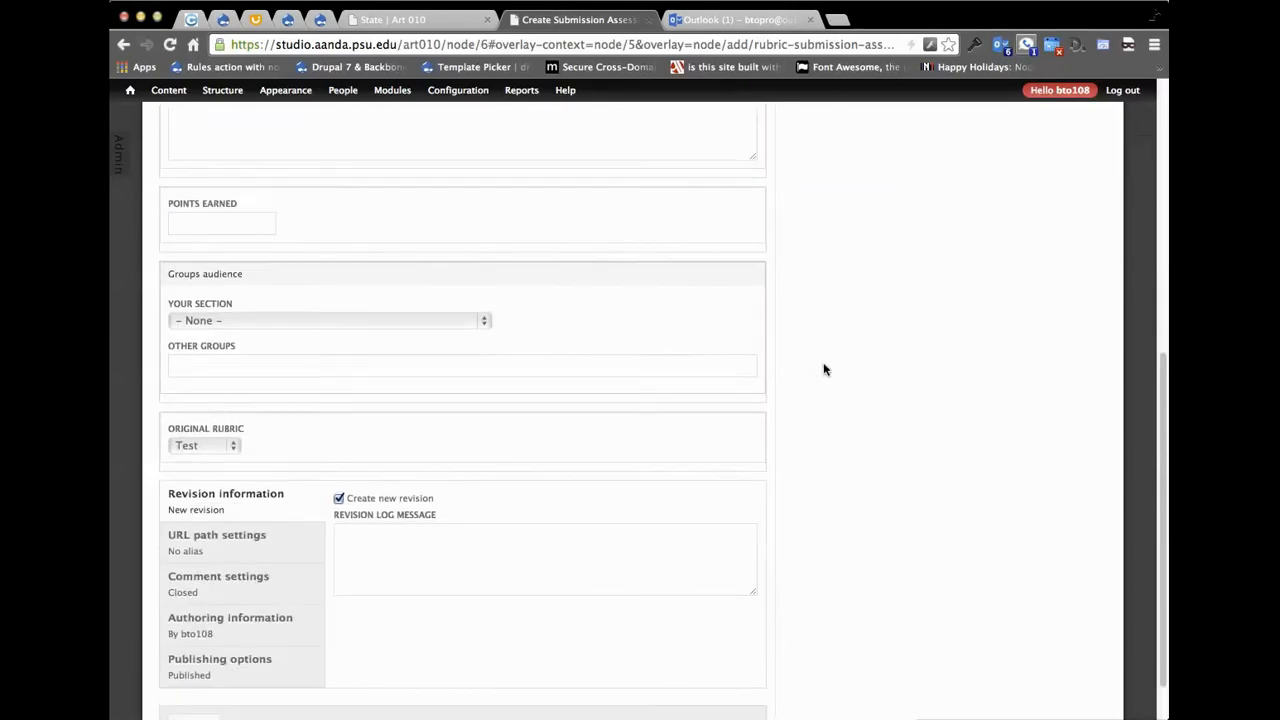
{"action": "scroll", "coordinate": [822, 368], "scroll_direction": "up", "scroll_amount": 4}
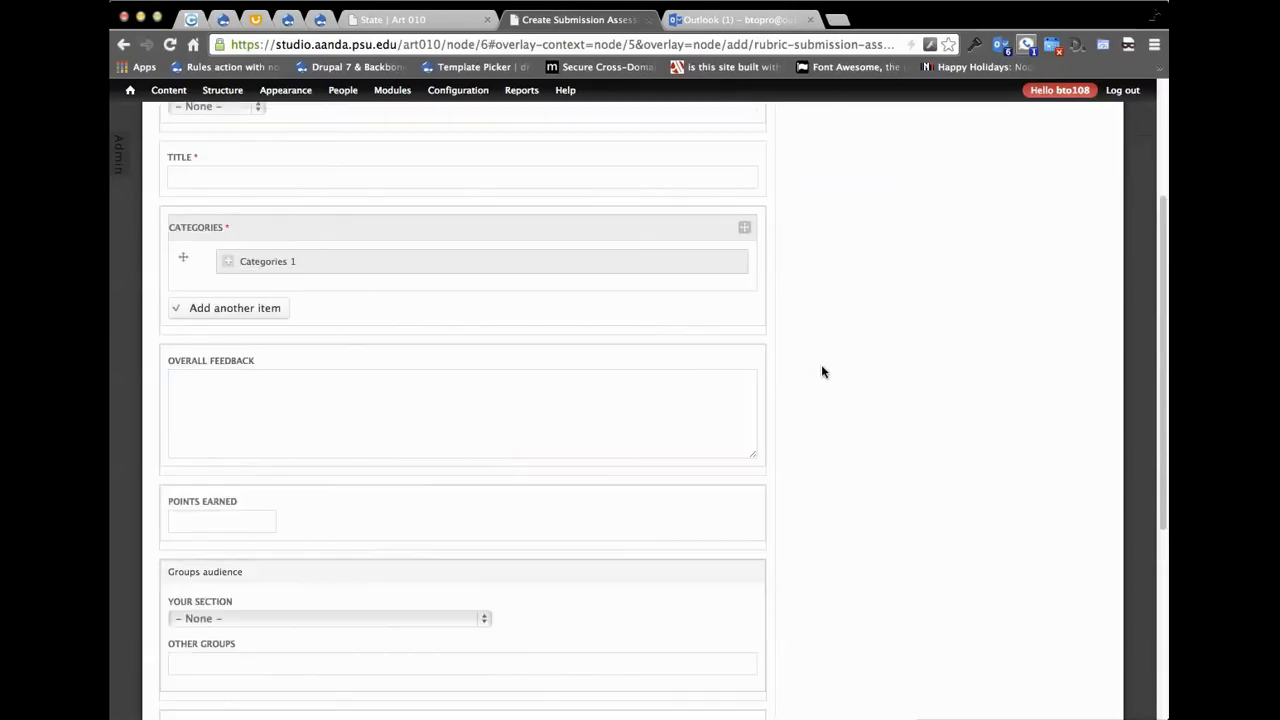
Expand Categories 1 to examine its Title, Details and Criteria fields, collapse it again, and review the Overall Feedback area.
{"action": "left_click", "coordinate": [224, 264]}
{"action": "scroll", "coordinate": [383, 440], "scroll_direction": "up", "scroll_amount": 5}
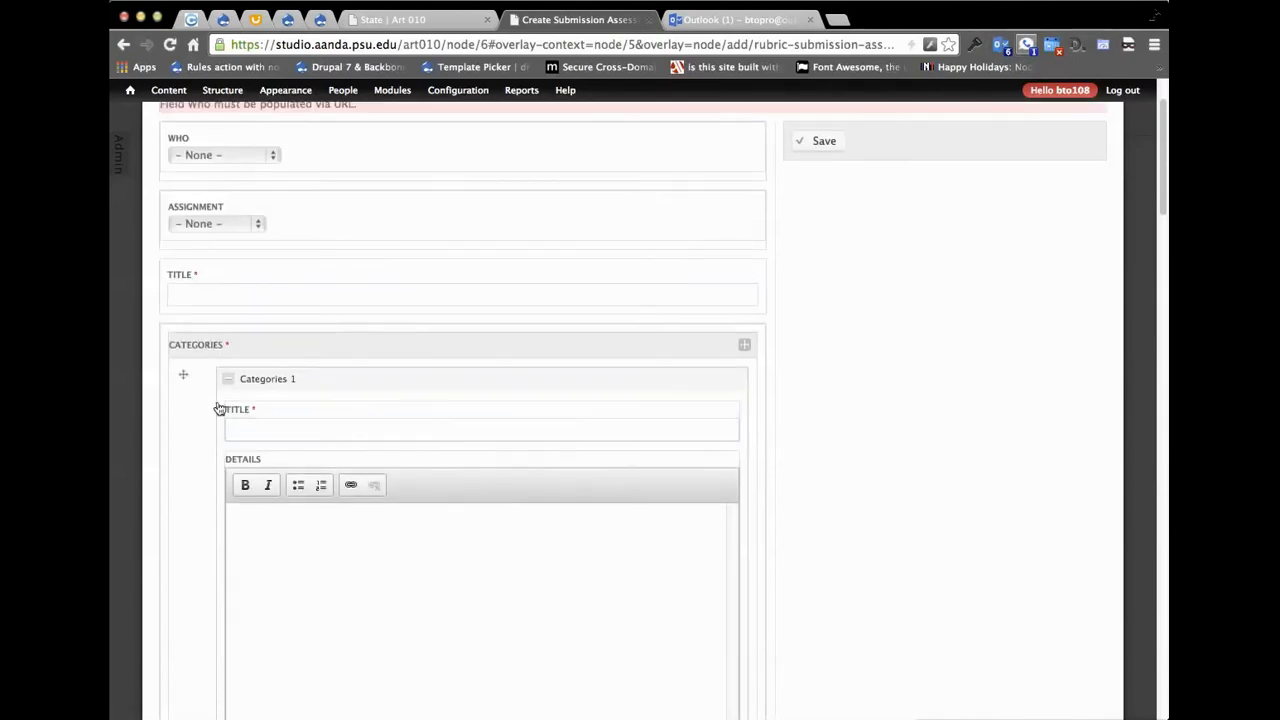
{"action": "scroll", "coordinate": [691, 506], "scroll_direction": "down", "scroll_amount": 11}
{"action": "scroll", "coordinate": [166, 220], "scroll_direction": "up", "scroll_amount": 6}
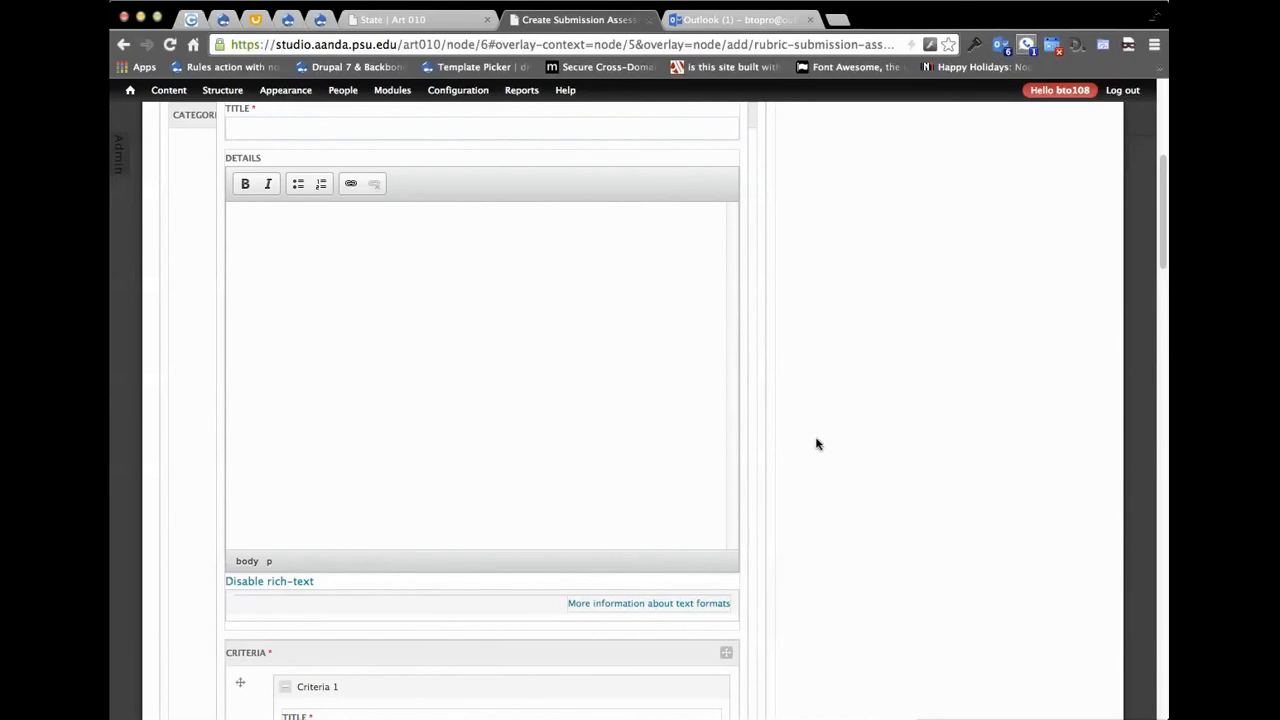
{"action": "scroll", "coordinate": [771, 386], "scroll_direction": "up", "scroll_amount": 3}
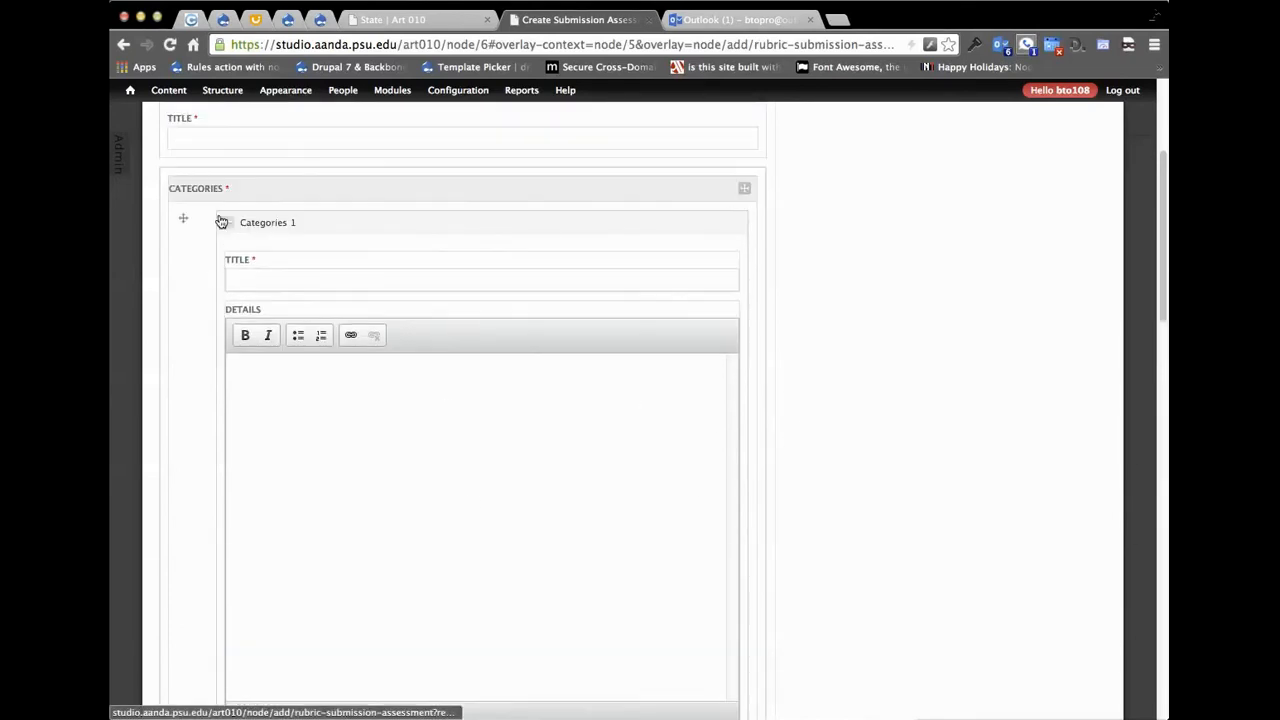
{"action": "left_click", "coordinate": [221, 221]}
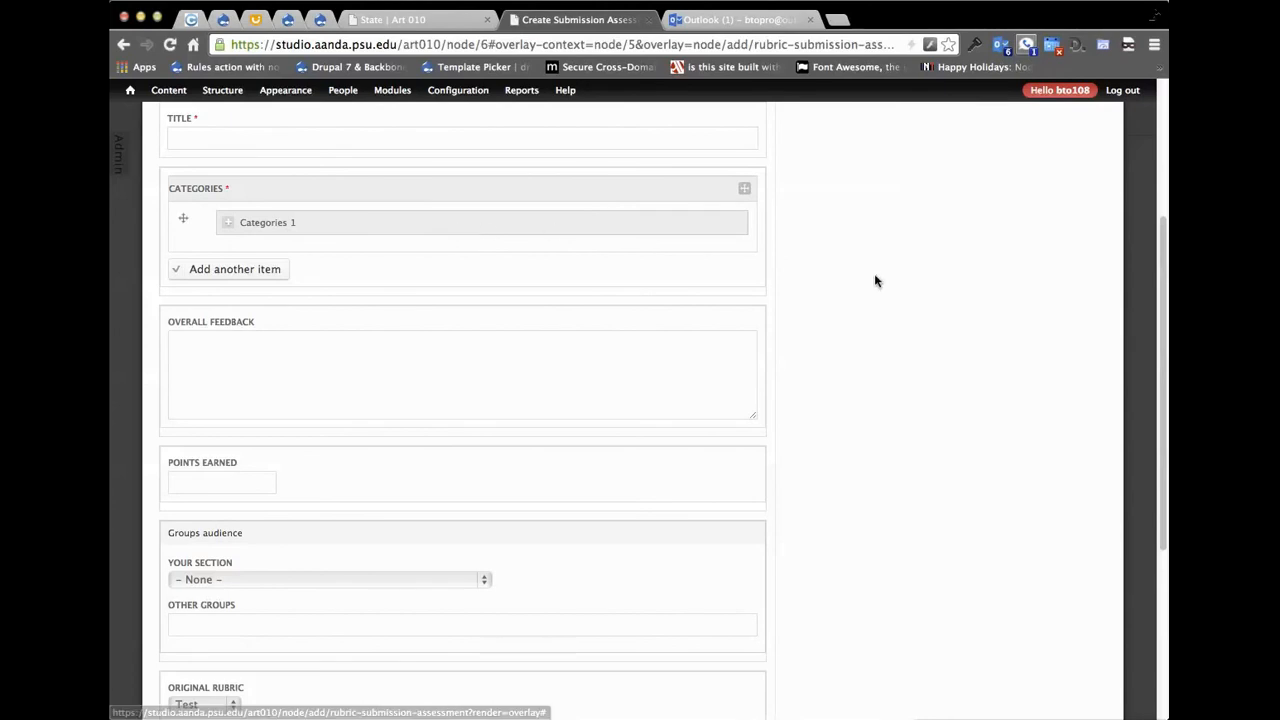
{"action": "scroll", "coordinate": [813, 276], "scroll_direction": "down", "scroll_amount": 1}
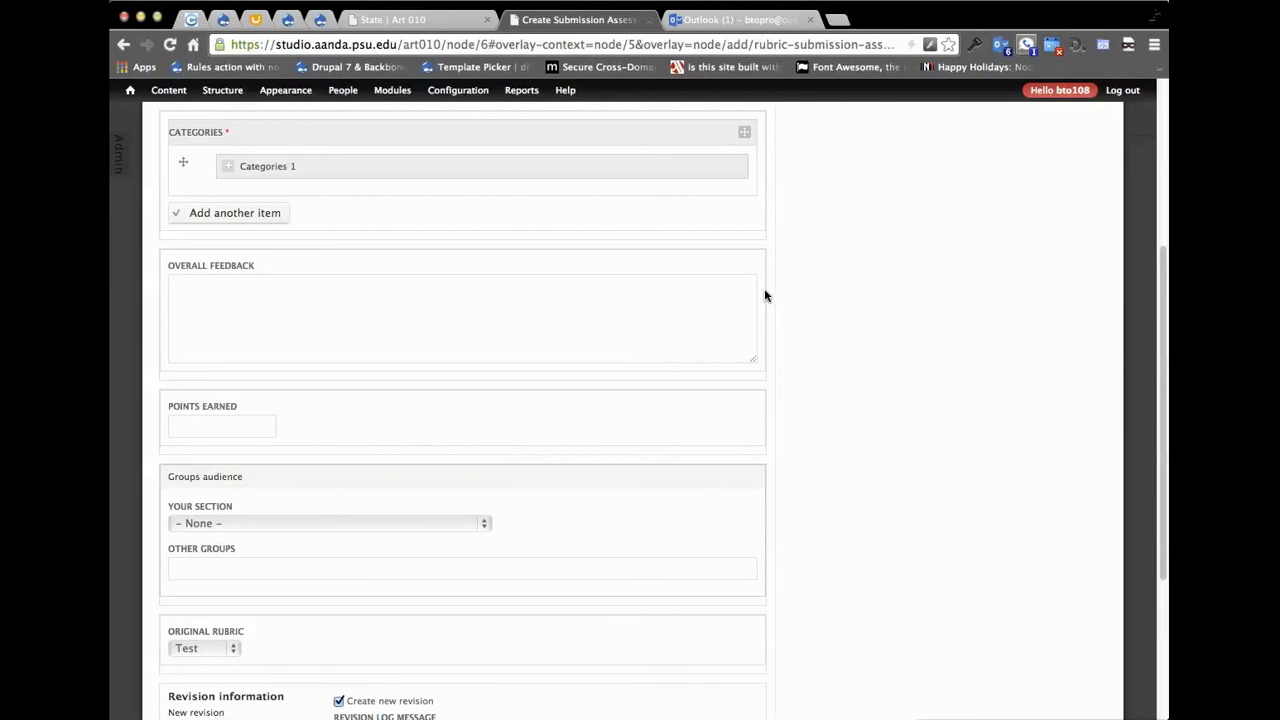
Reopen Categories 1 to examine the Rationale, Suggested Remediation and Feedback fields, and close the assessment form without saving.
{"action": "left_click", "coordinate": [243, 166]}
{"action": "scroll", "coordinate": [295, 346], "scroll_direction": "down", "scroll_amount": 10}
{"action": "left_click", "coordinate": [397, 303]}
{"action": "left_click", "coordinate": [423, 419]}
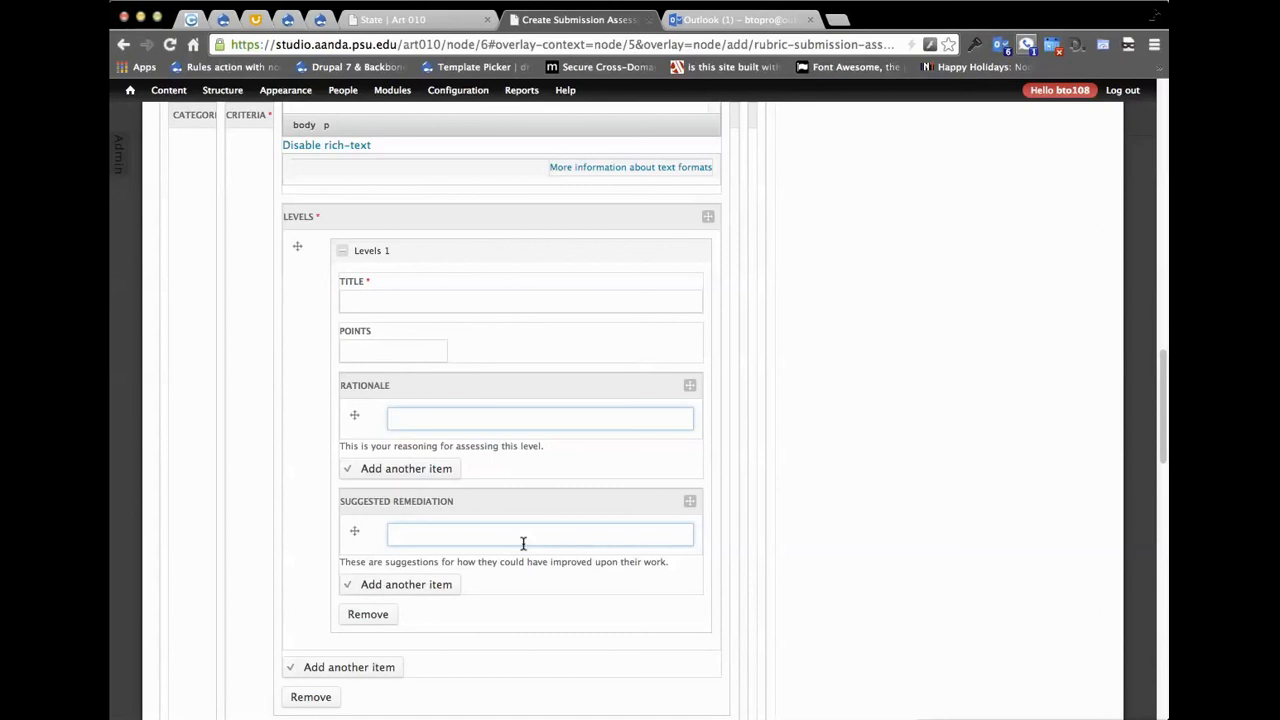
{"action": "scroll", "coordinate": [831, 474], "scroll_direction": "down", "scroll_amount": 5}
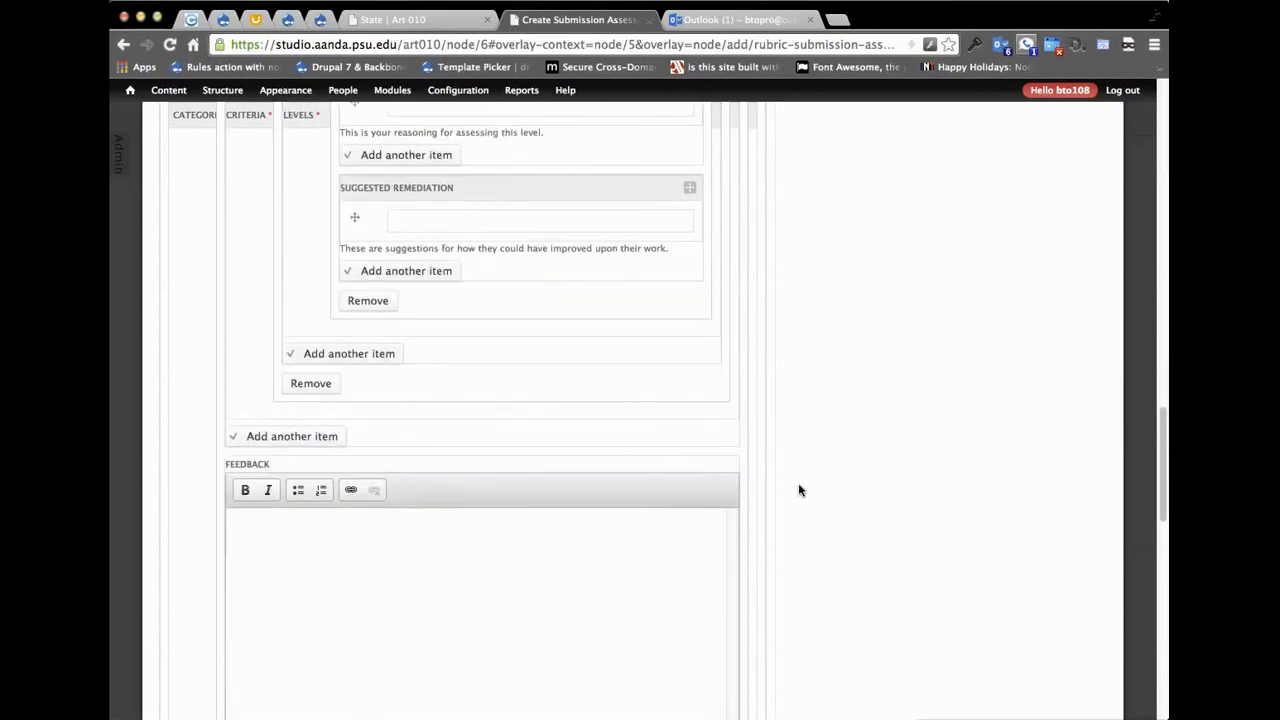
{"action": "scroll", "coordinate": [797, 488], "scroll_direction": "down", "scroll_amount": 10}
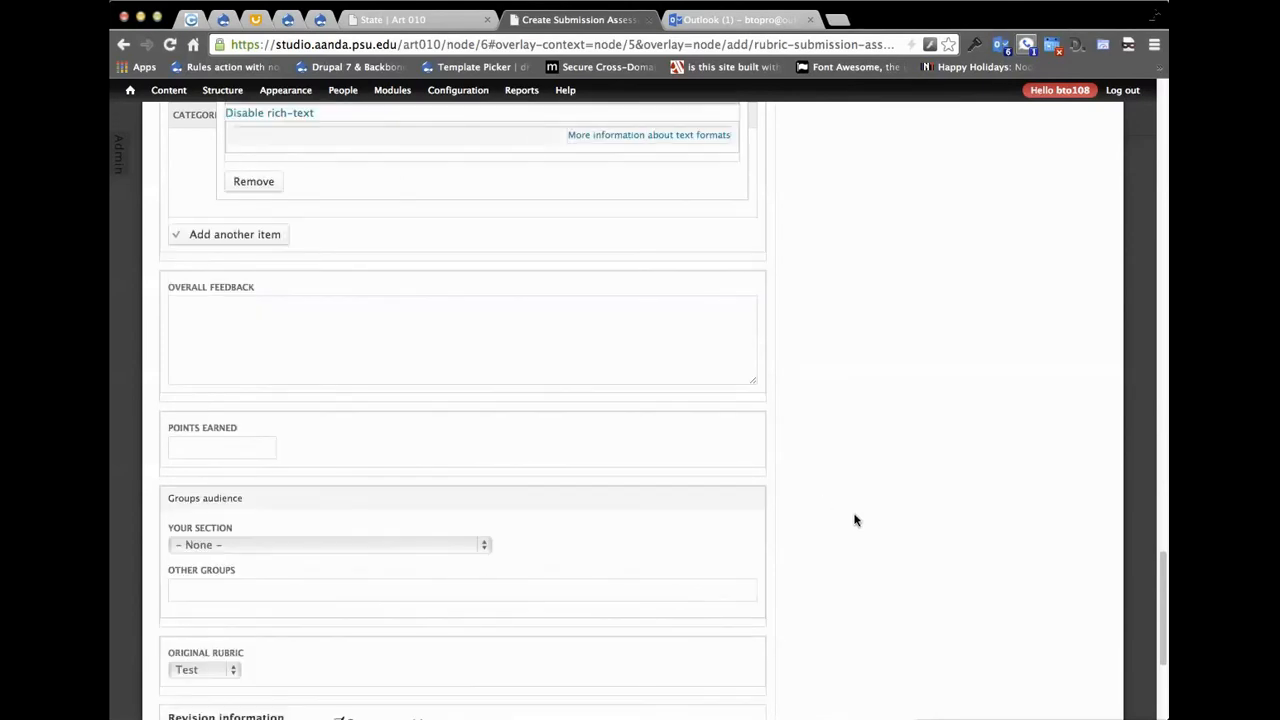
{"action": "scroll", "coordinate": [883, 575], "scroll_direction": "up", "scroll_amount": 20}
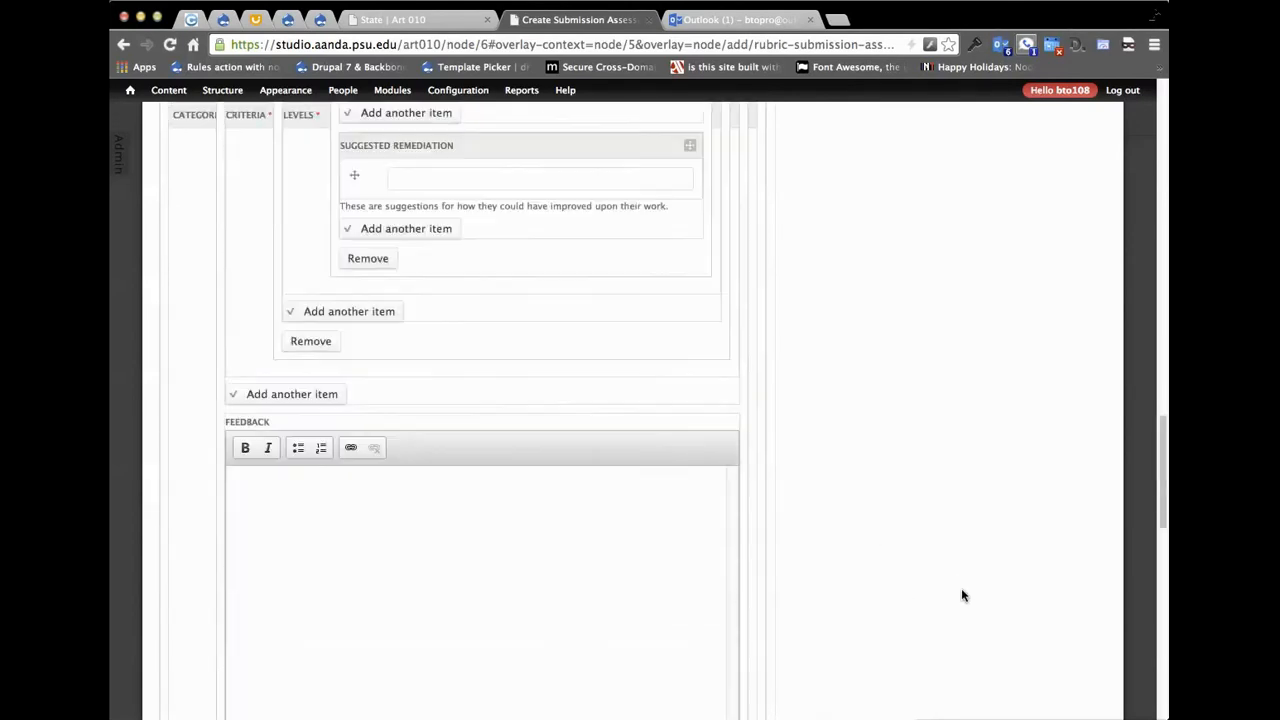
{"action": "left_click", "coordinate": [1111, 131]}
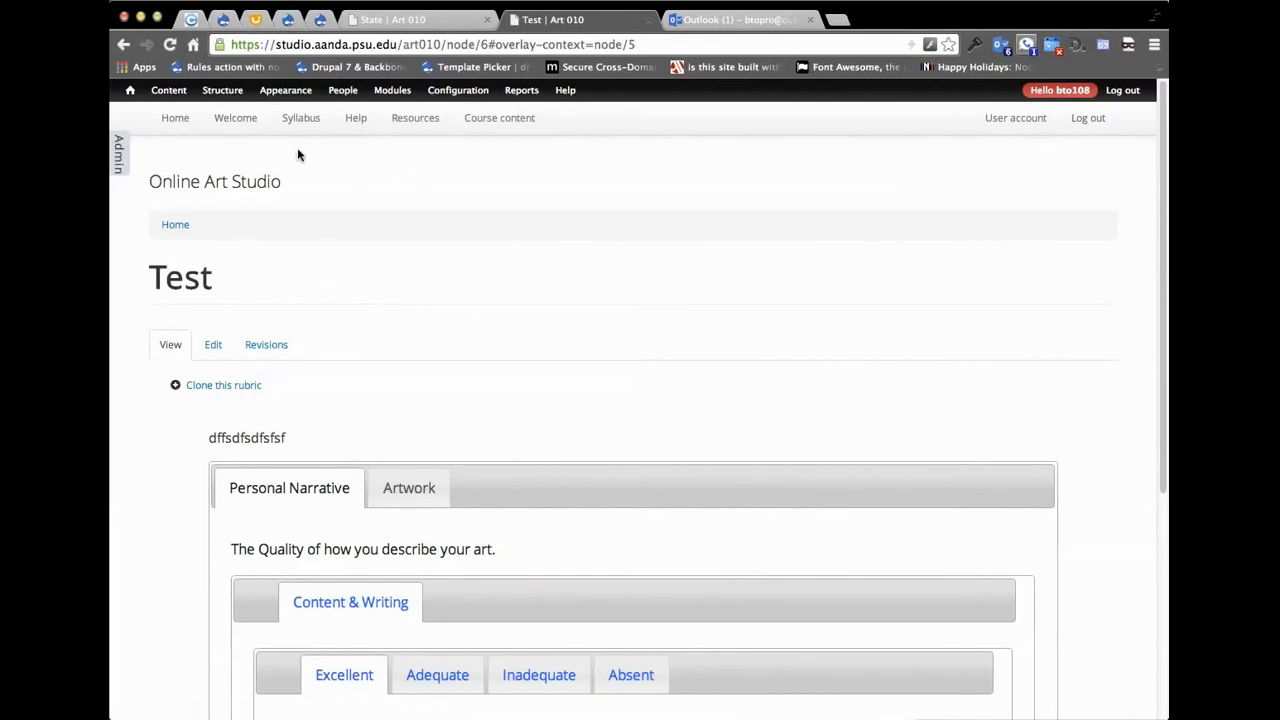
Go to the studio's home page and show its list of assignments.
{"action": "left_click", "coordinate": [247, 127]}
{"action": "left_click", "coordinate": [189, 127]}
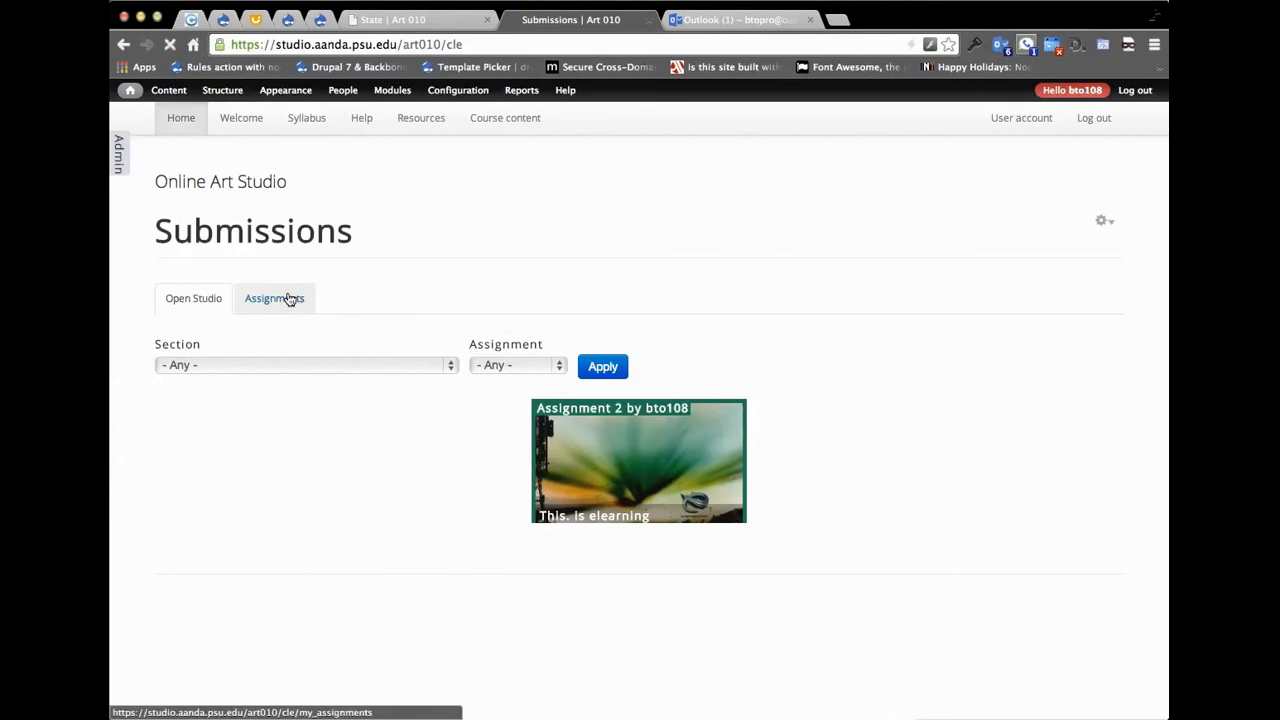
{"action": "left_click", "coordinate": [286, 298]}
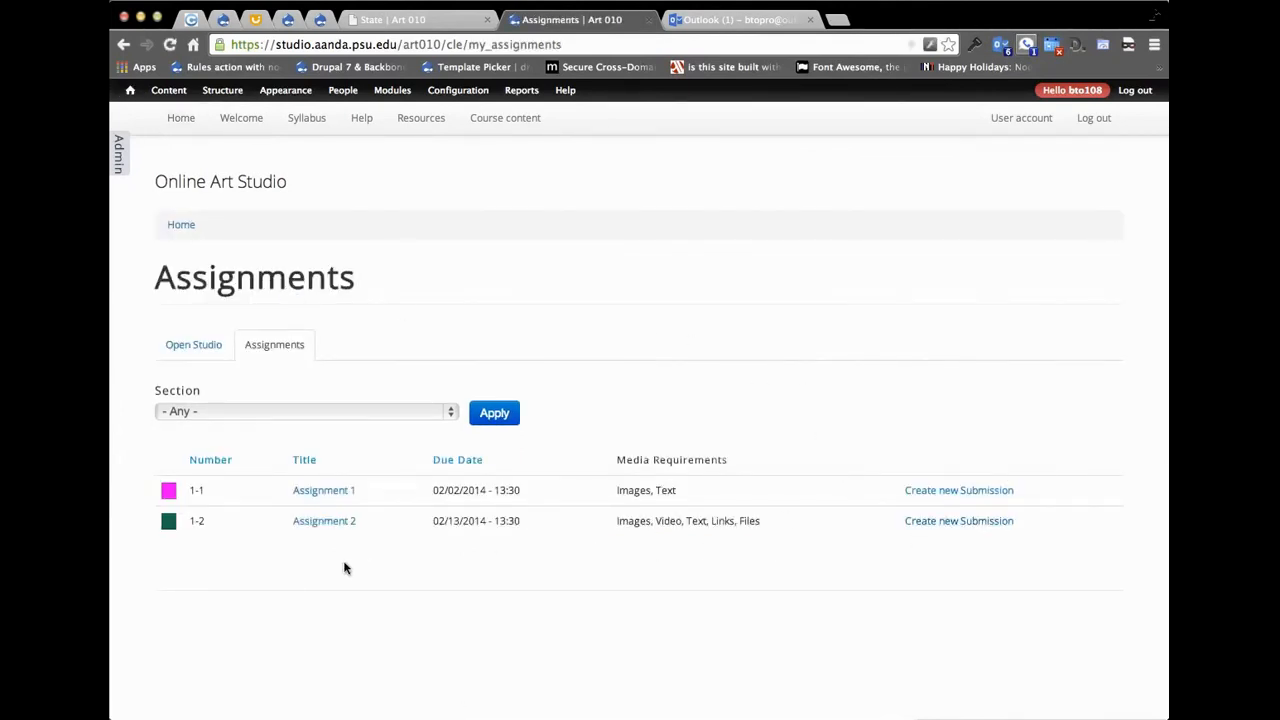
Open the Manage Assignments page of the Art 010: Merged Sections UP (001) & WD (001) SP14 section.
{"action": "left_click", "coordinate": [119, 160]}
{"action": "left_click", "coordinate": [160, 266]}
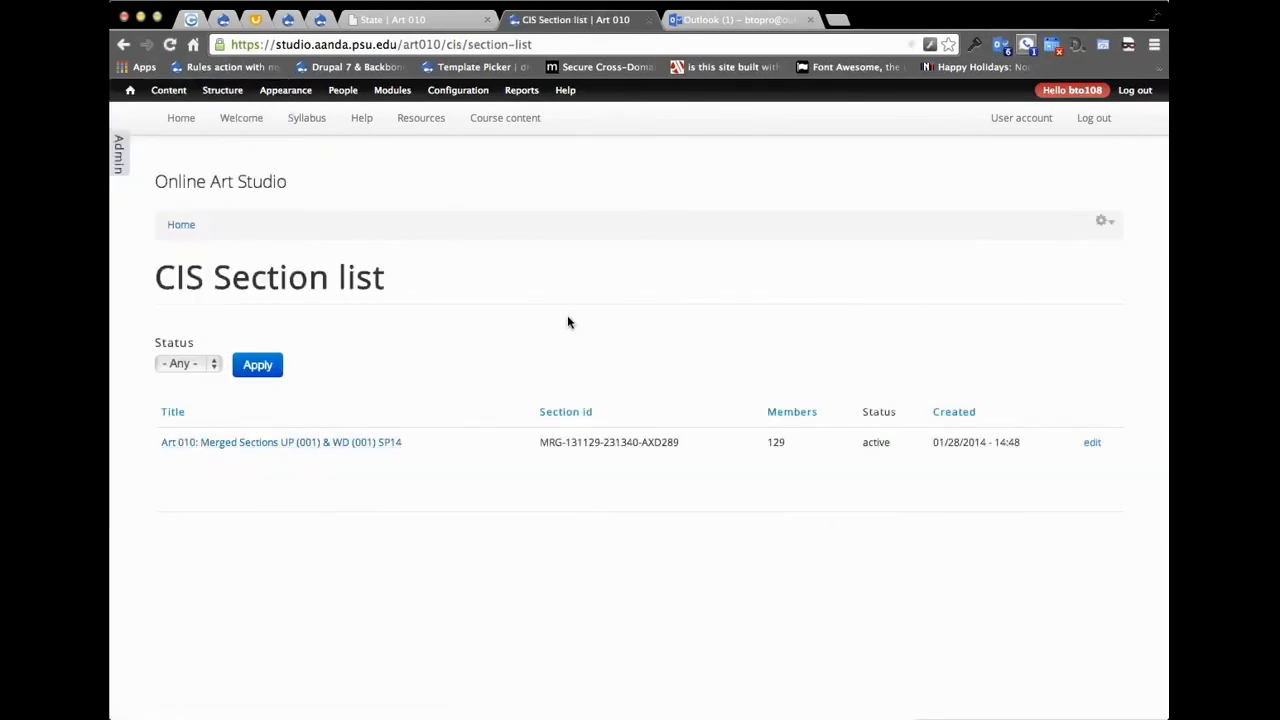
{"action": "left_click", "coordinate": [386, 443]}
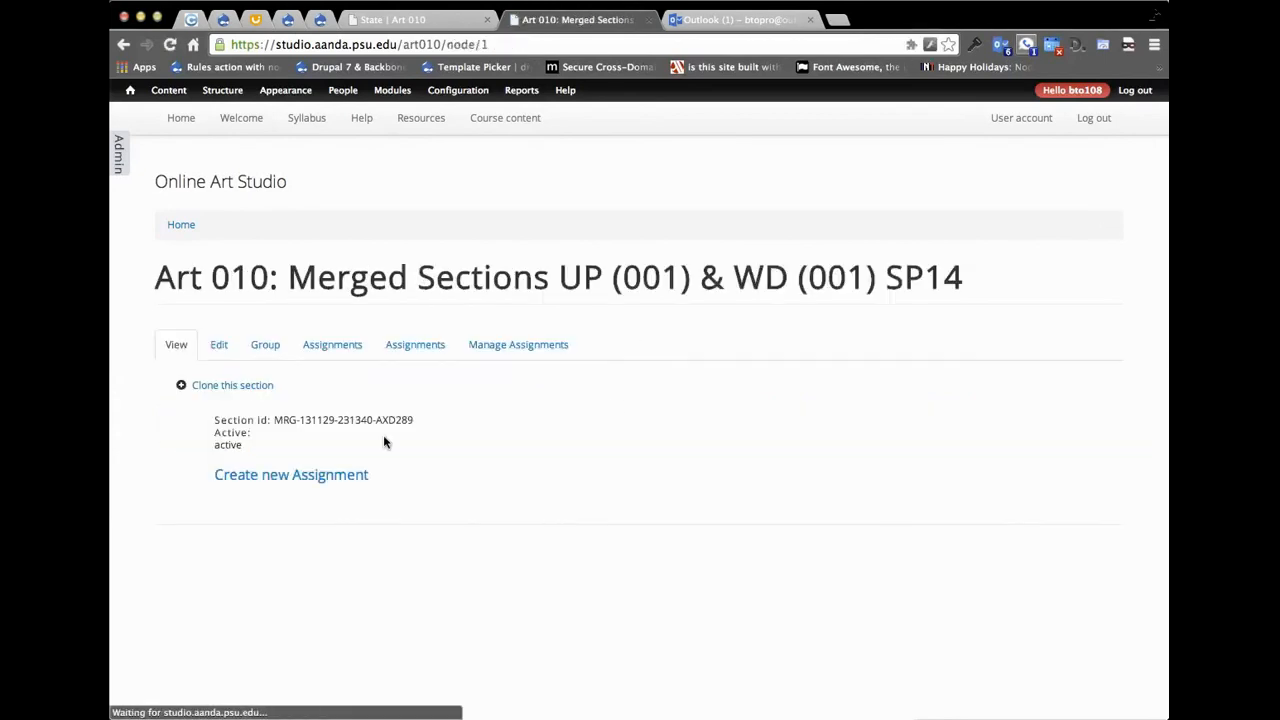
{"action": "left_click", "coordinate": [510, 345]}
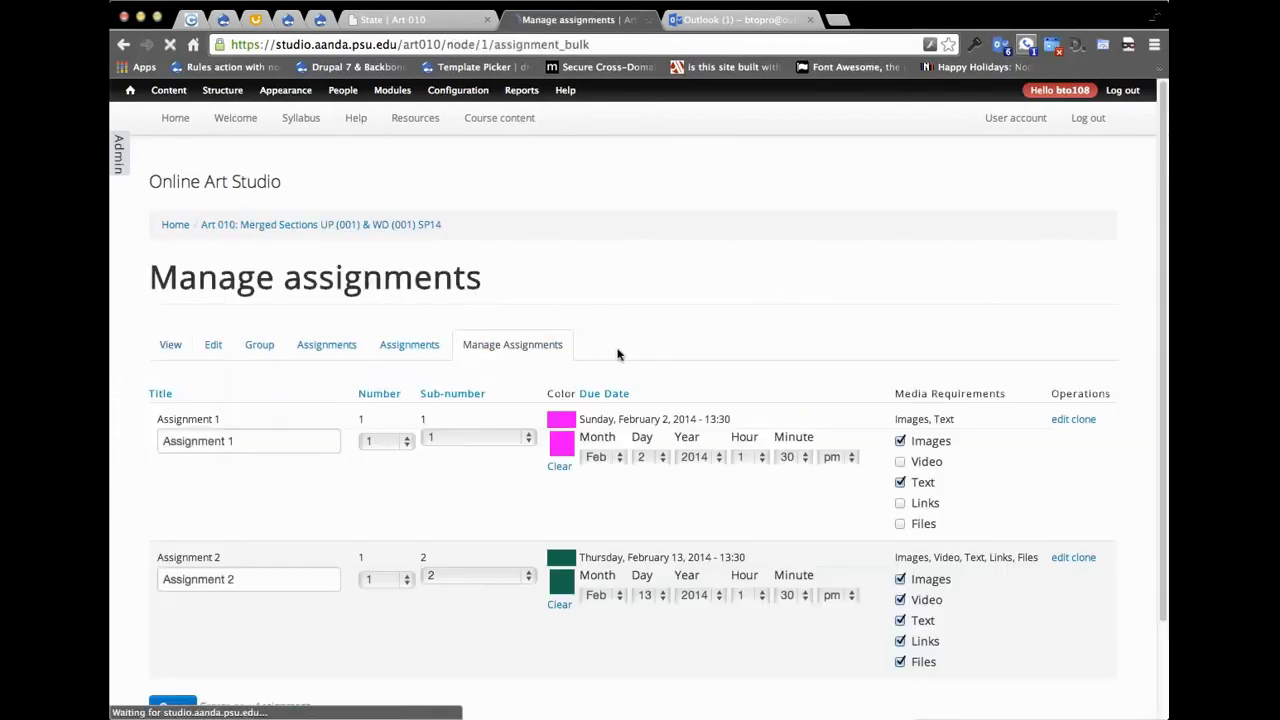
{"action": "scroll", "coordinate": [497, 380], "scroll_direction": "down", "scroll_amount": 1}
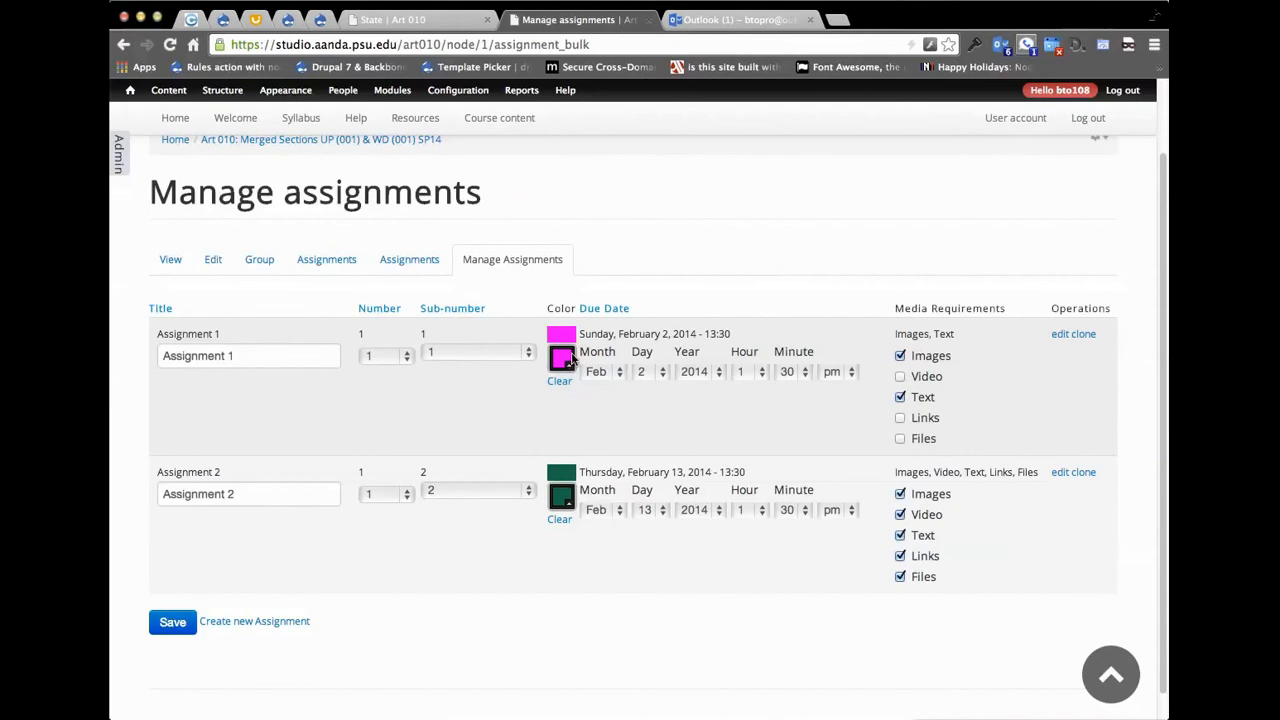
Look at the available Number and Sub-number choices for Assignment 1 without changing them.
{"action": "left_click", "coordinate": [385, 356]}
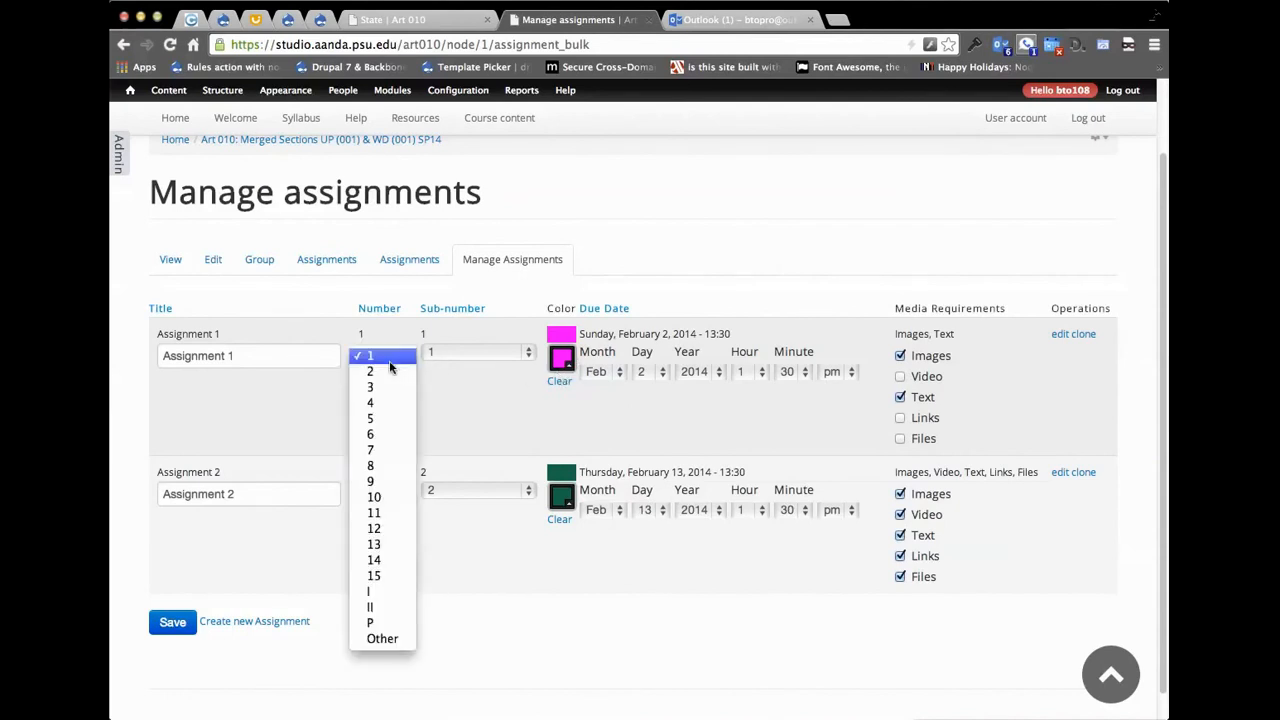
{"action": "left_click", "coordinate": [463, 370]}
{"action": "left_click", "coordinate": [462, 368]}
{"action": "left_click", "coordinate": [484, 368]}
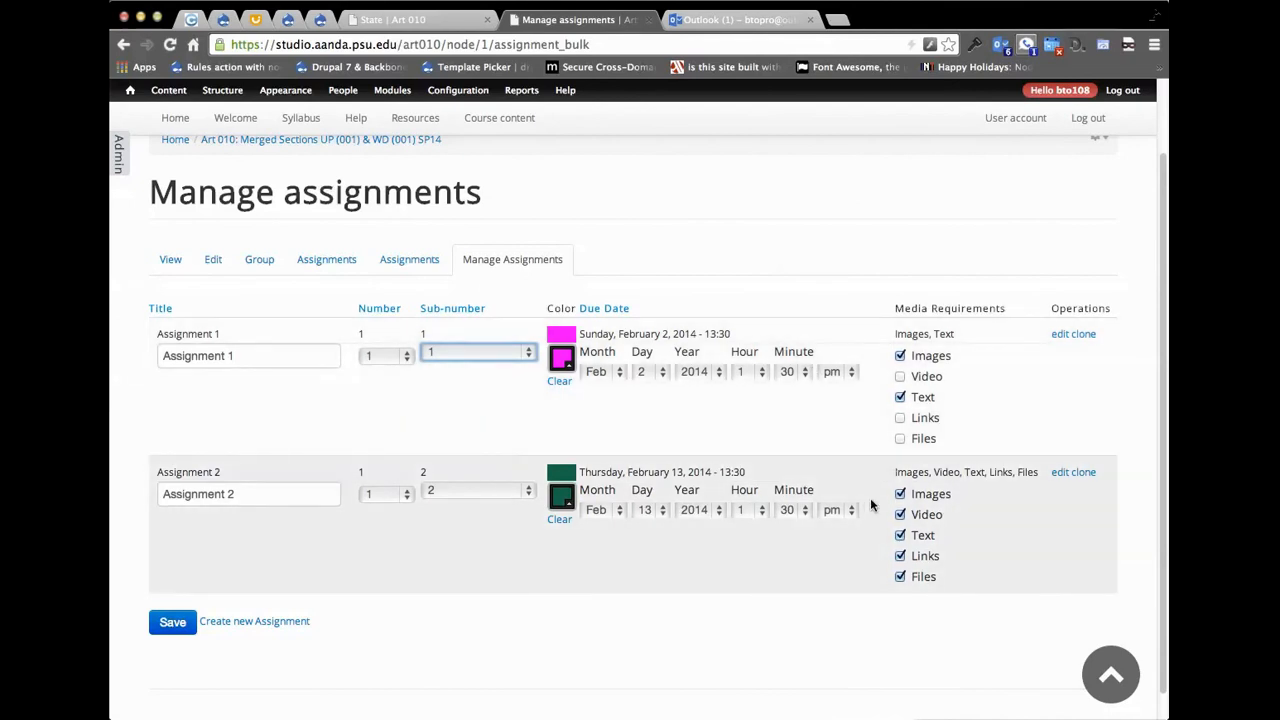
Remove Images, Text and Files from Assignment 2's media requirements and save the assignments.
{"action": "scroll", "coordinate": [880, 520], "scroll_direction": "down", "scroll_amount": 1}
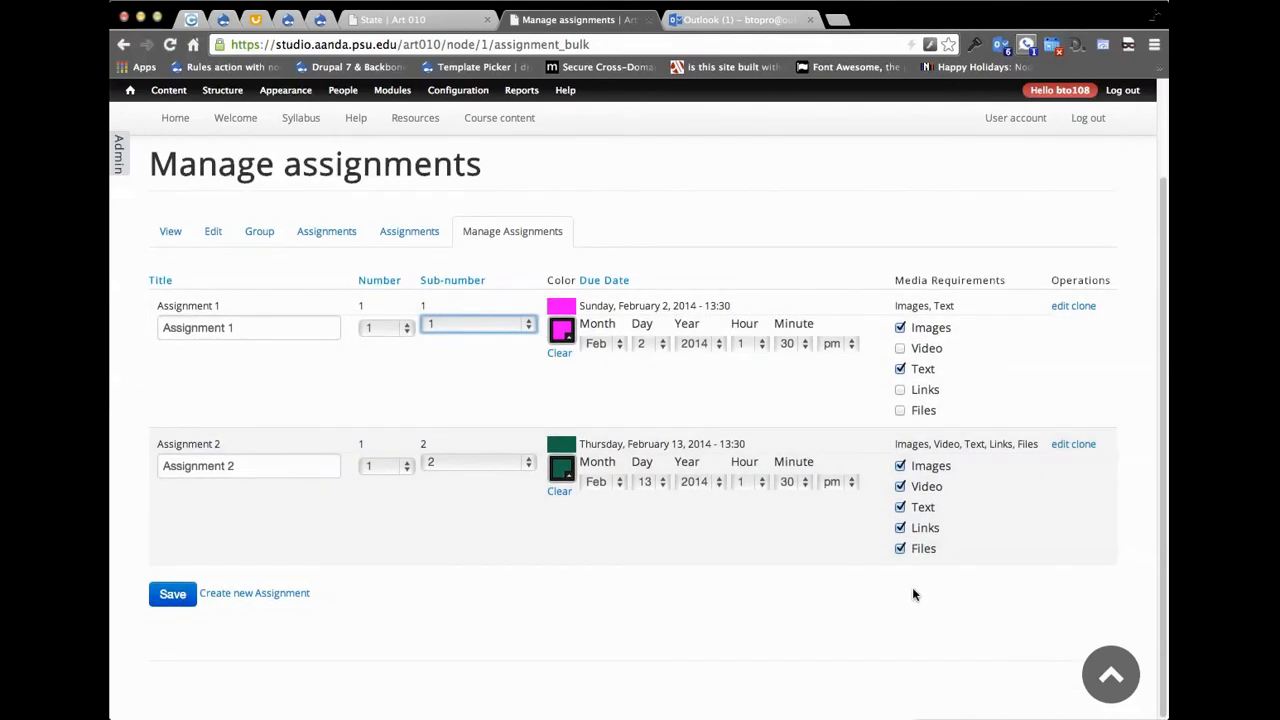
{"action": "left_click", "coordinate": [900, 466]}
{"action": "left_click", "coordinate": [900, 507]}
{"action": "left_click", "coordinate": [900, 548]}
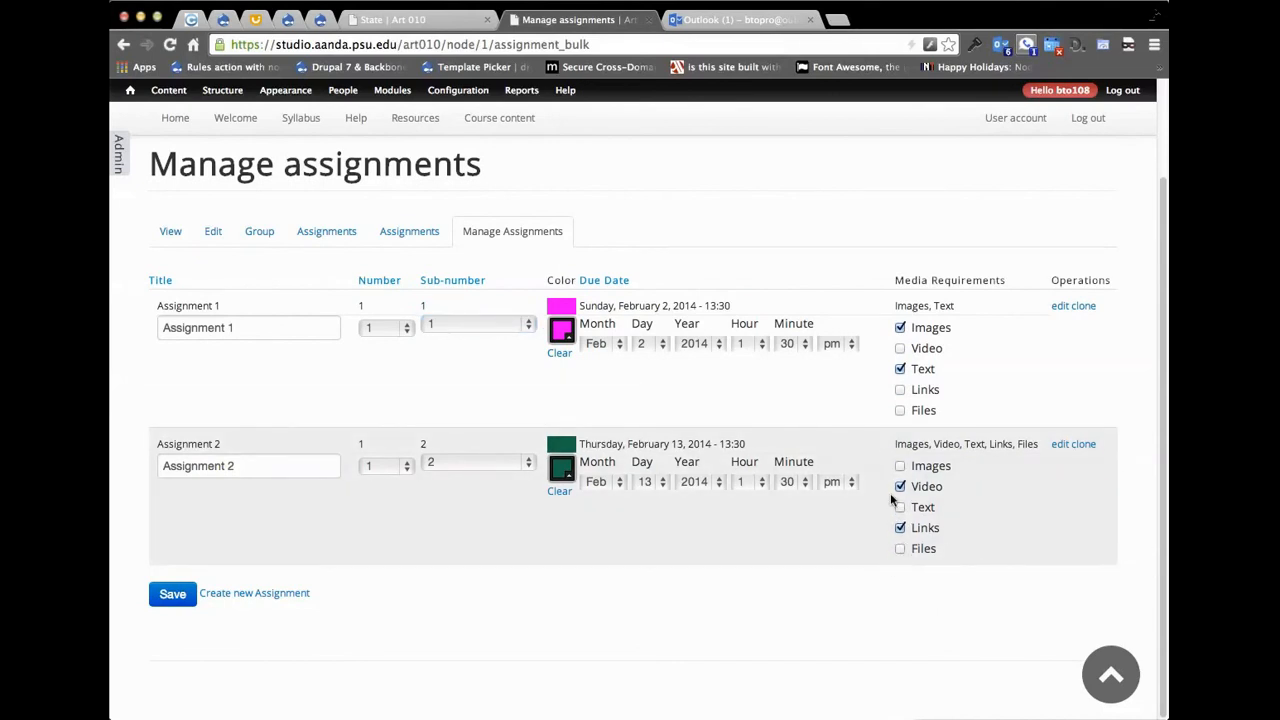
{"action": "left_click", "coordinate": [168, 595]}
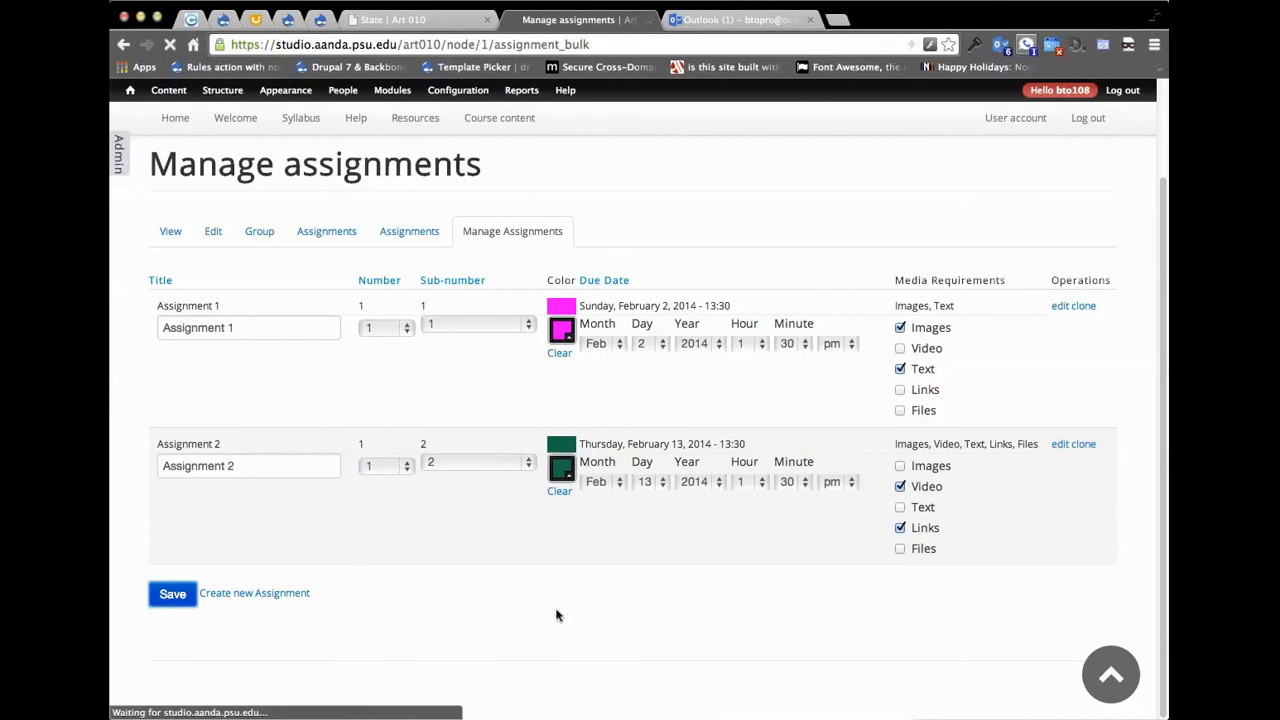
{"action": "scroll", "coordinate": [559, 615], "scroll_direction": "down", "scroll_amount": 3}
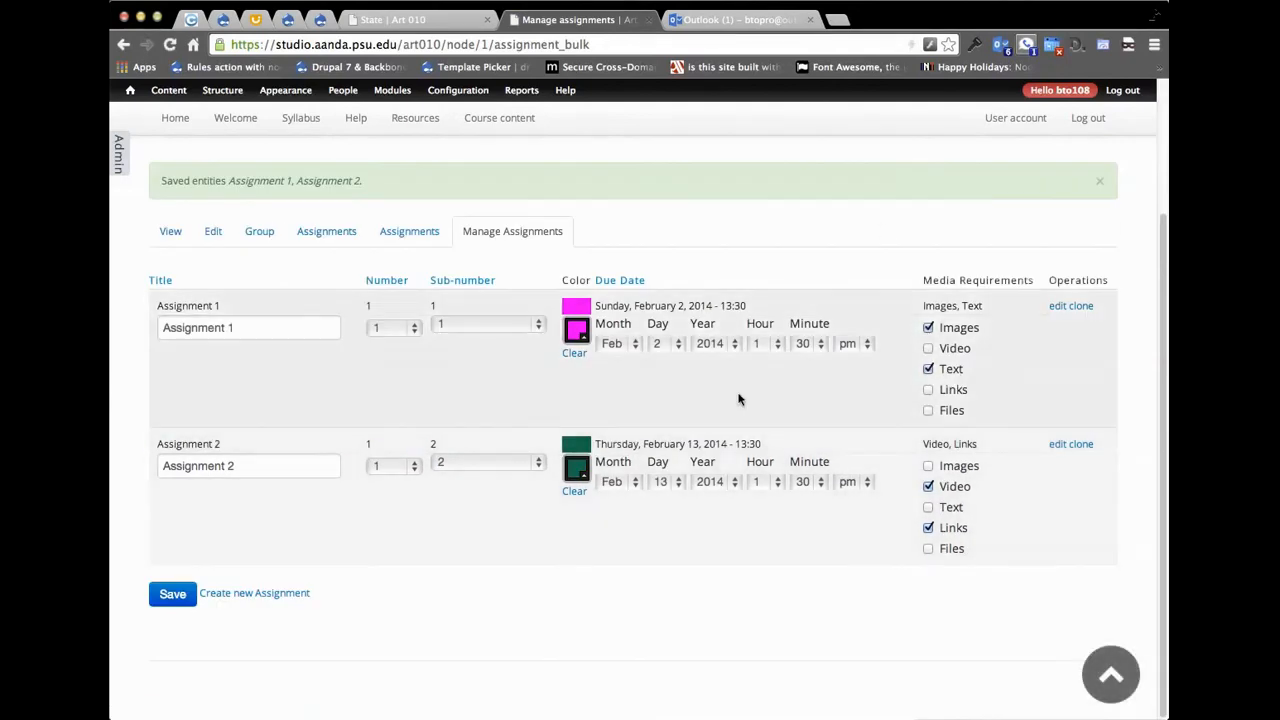
Clone Assignment 2, add Images and Text to the clone's media requirements, and try to save it.
{"action": "left_click", "coordinate": [1085, 445]}
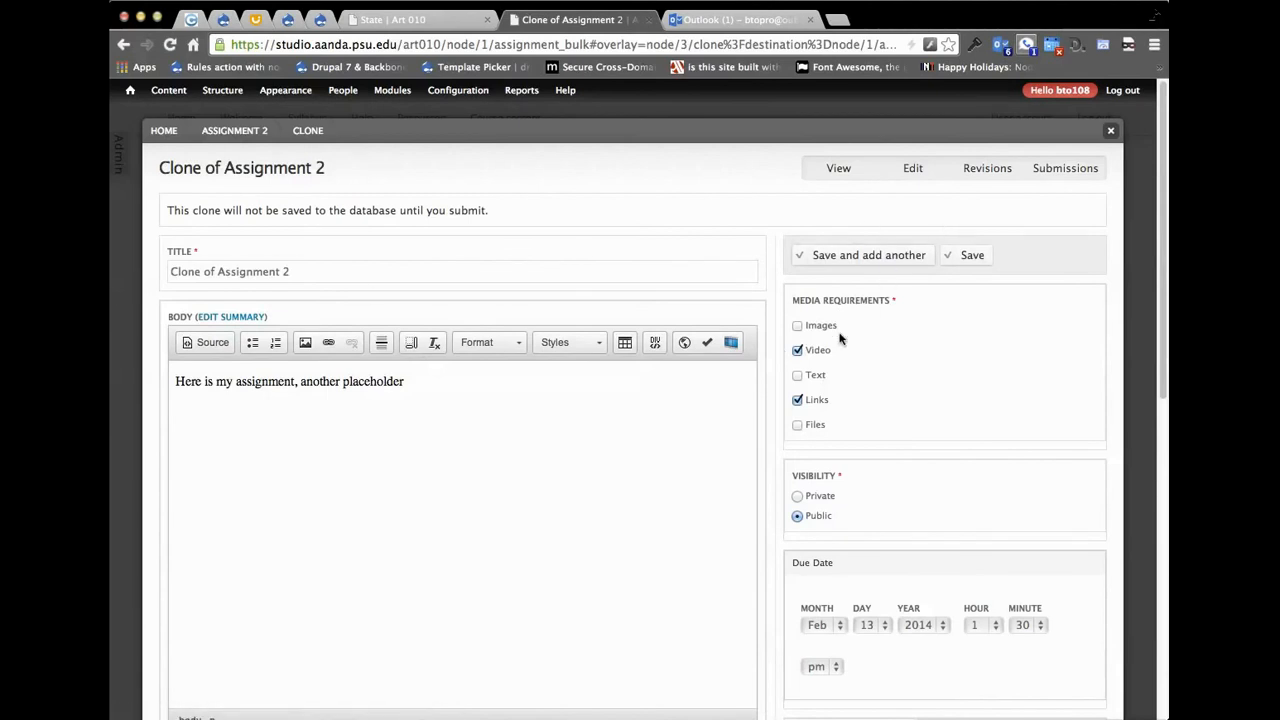
{"action": "left_click", "coordinate": [798, 328]}
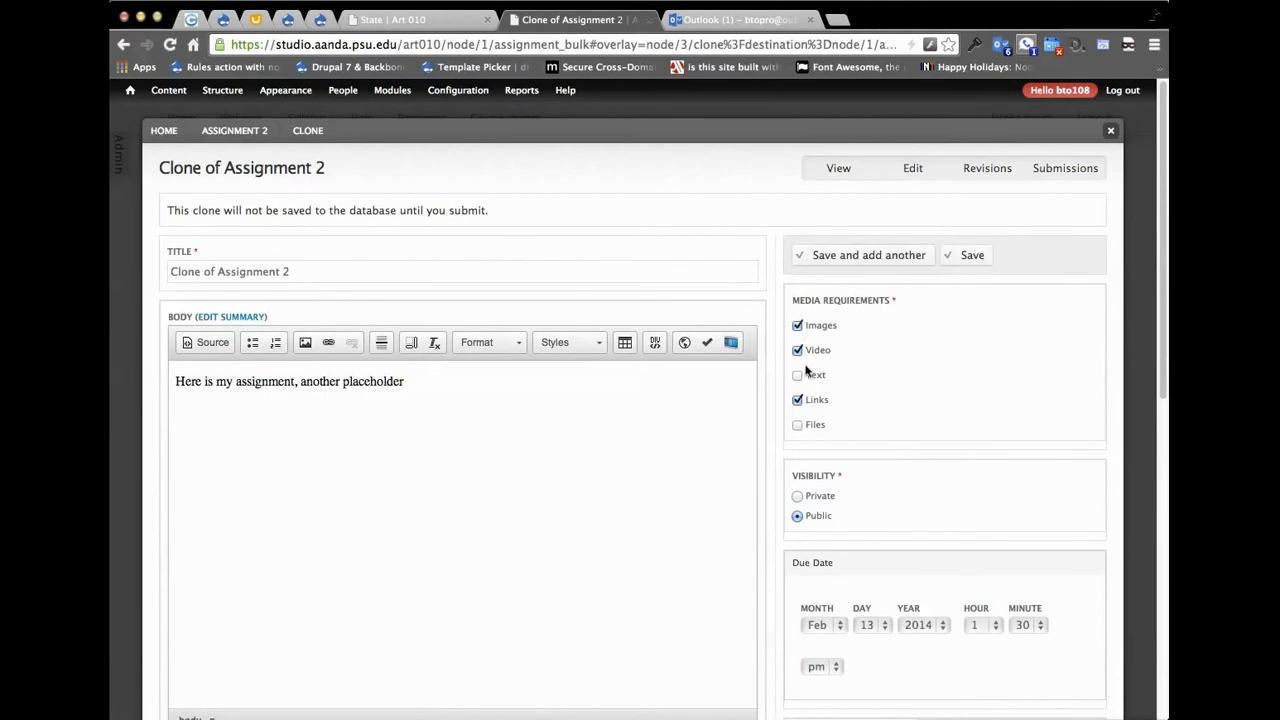
{"action": "scroll", "coordinate": [837, 430], "scroll_direction": "down", "scroll_amount": 3}
{"action": "scroll", "coordinate": [837, 430], "scroll_direction": "up", "scroll_amount": 3}
{"action": "left_click", "coordinate": [891, 257]}
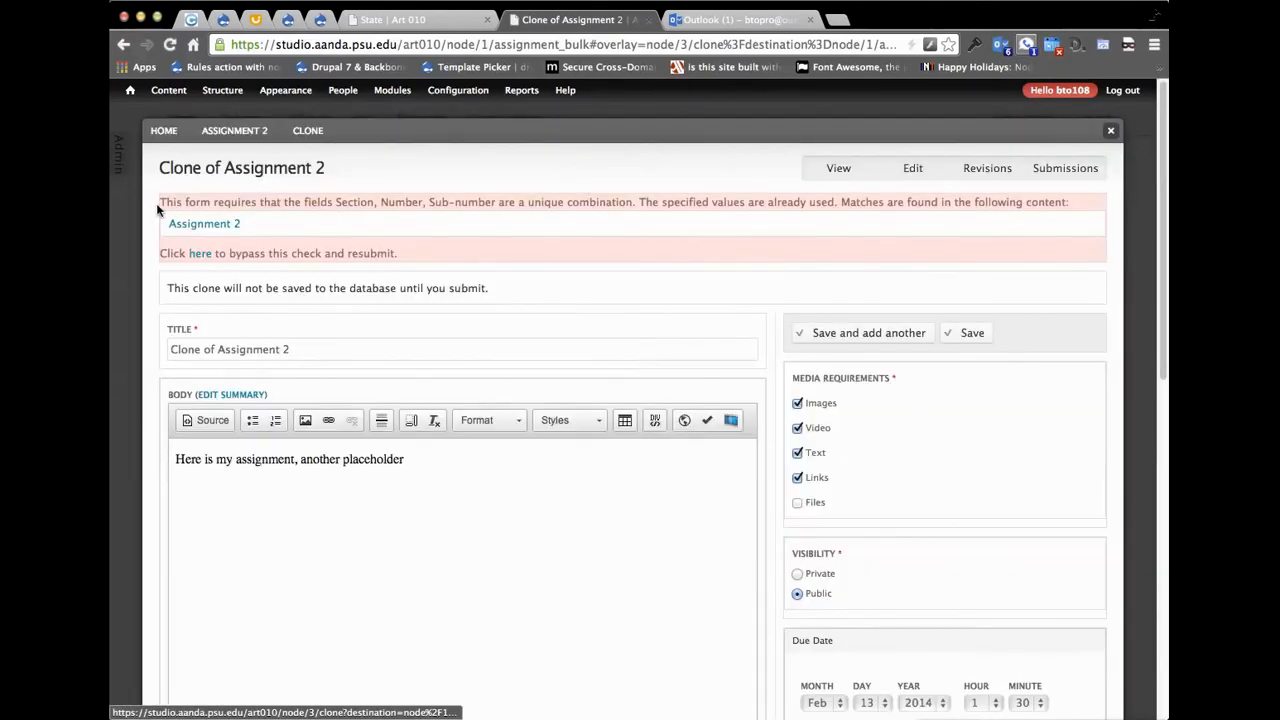
Check the fields named in the uniqueness error, set the clone's Sub-number to 3, and save it.
{"action": "left_click_drag", "start_coordinate": [162, 204], "coordinate": [271, 200]}
{"action": "left_click", "coordinate": [291, 200]}
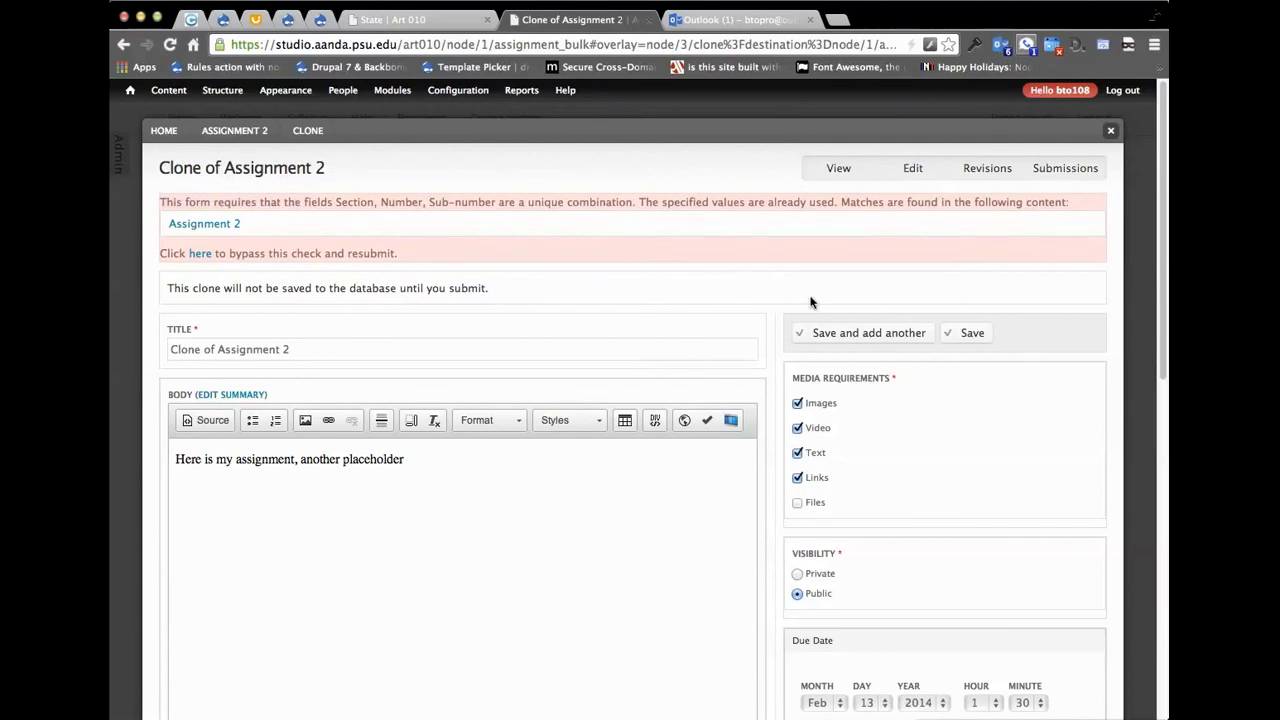
{"action": "scroll", "coordinate": [811, 303], "scroll_direction": "down", "scroll_amount": 10}
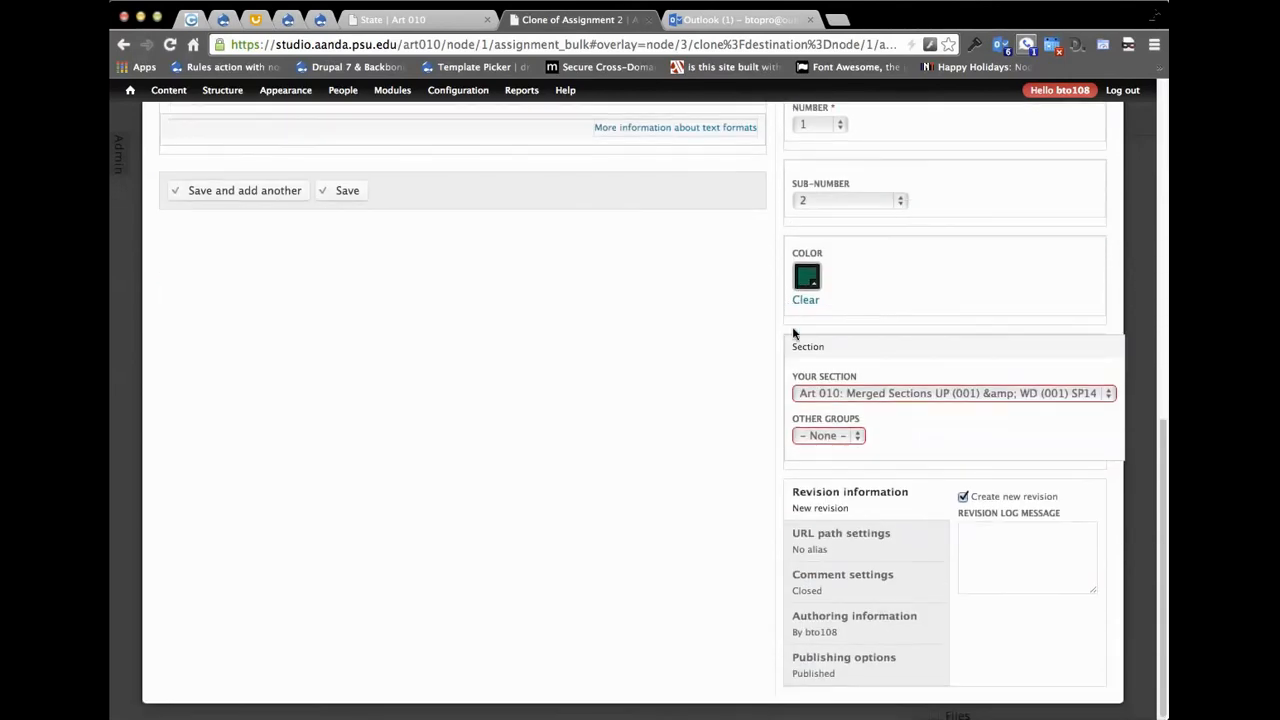
{"action": "scroll", "coordinate": [831, 444], "scroll_direction": "up", "scroll_amount": 10}
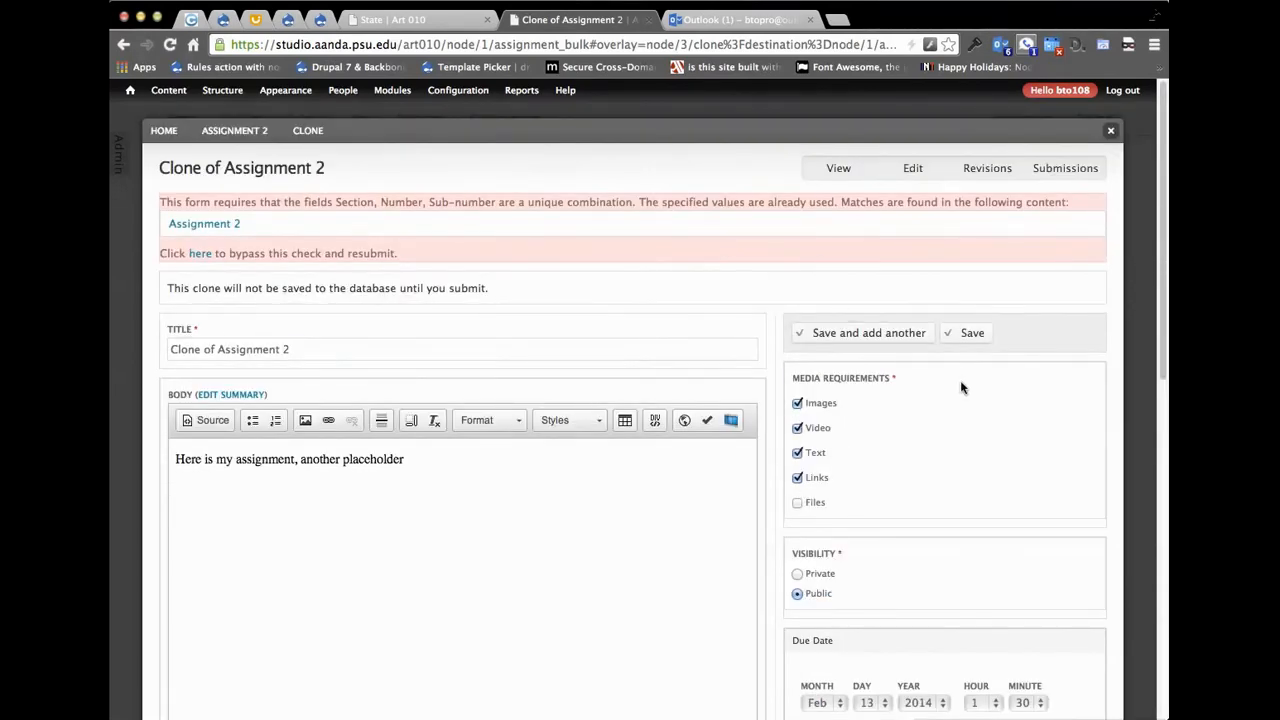
{"action": "scroll", "coordinate": [950, 385], "scroll_direction": "down", "scroll_amount": 5}
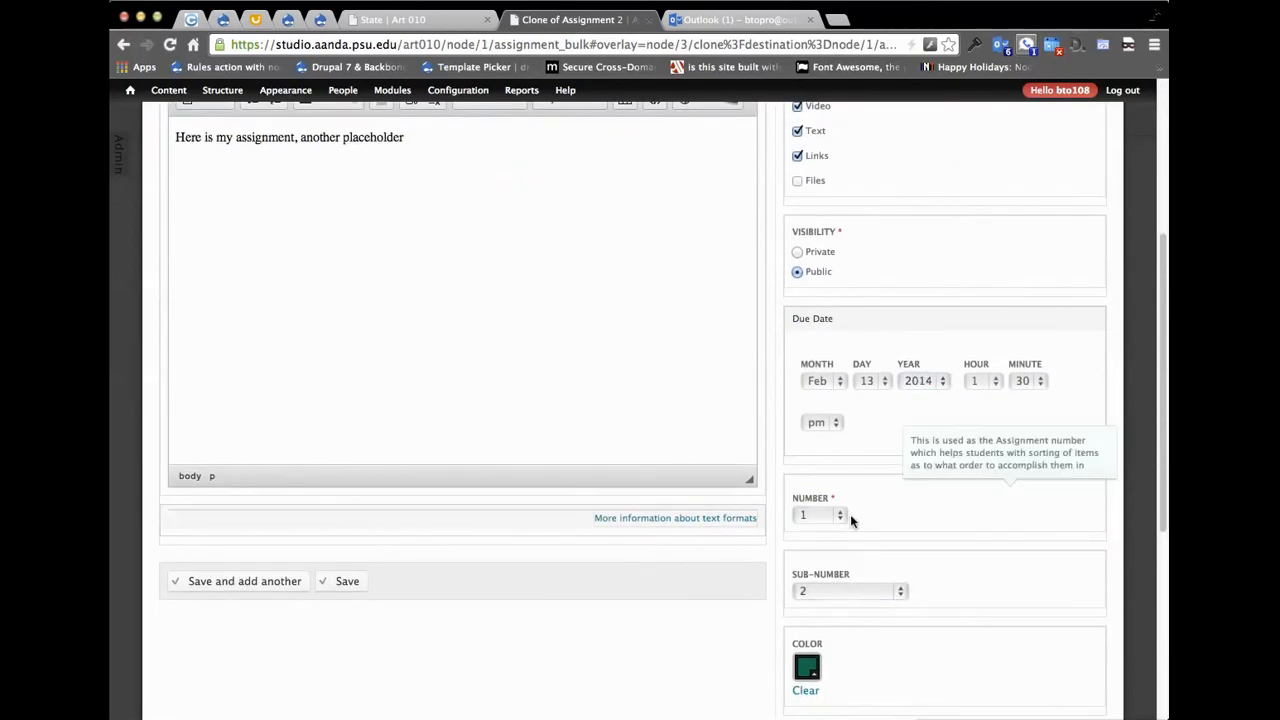
{"action": "left_click", "coordinate": [851, 591]}
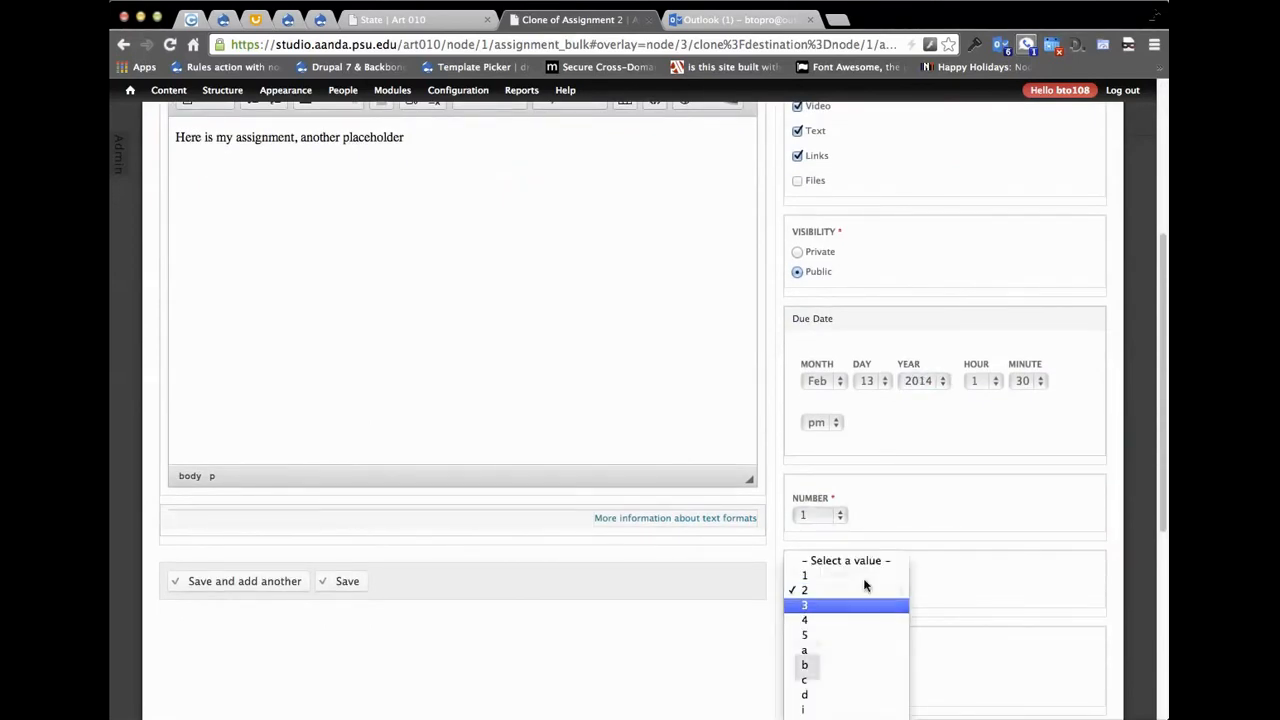
{"action": "left_click", "coordinate": [855, 607]}
{"action": "scroll", "coordinate": [855, 600], "scroll_direction": "up", "scroll_amount": 5}
{"action": "left_click", "coordinate": [871, 334]}
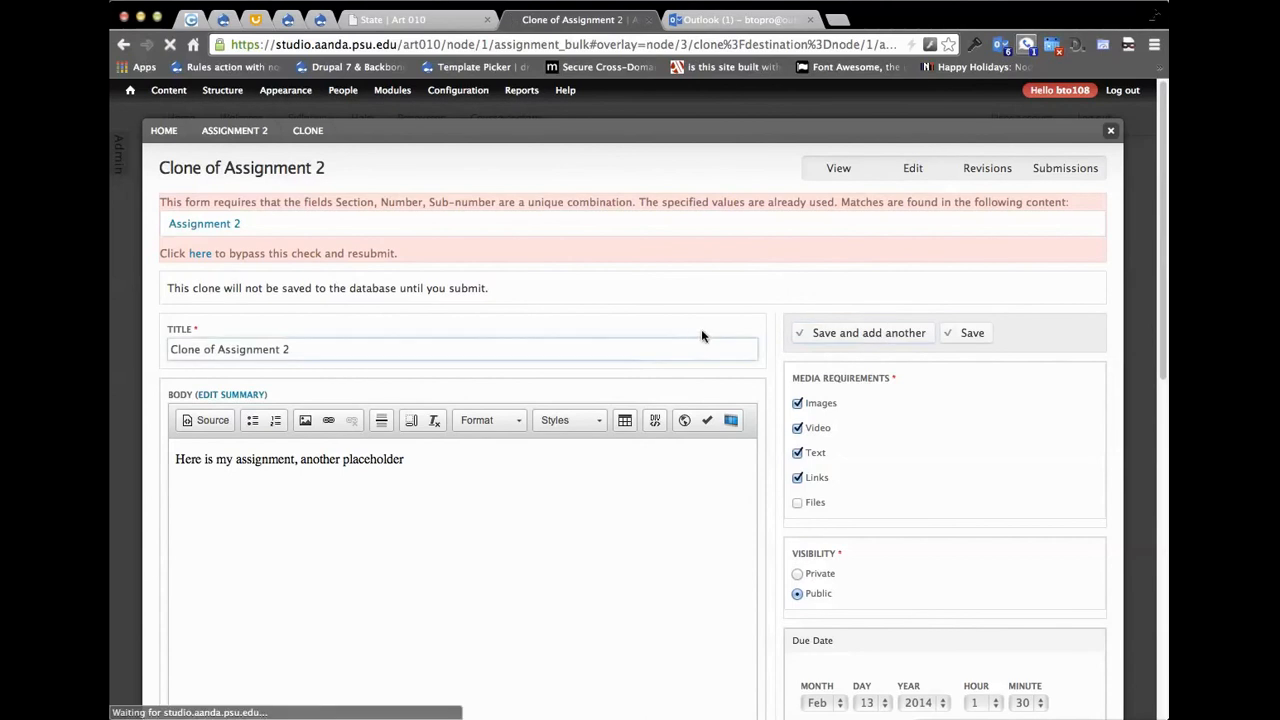
Set the color of Clone of Assignment 2 to magenta f224f2 in the assignments table.
{"action": "scroll", "coordinate": [467, 323], "scroll_direction": "down", "scroll_amount": 5}
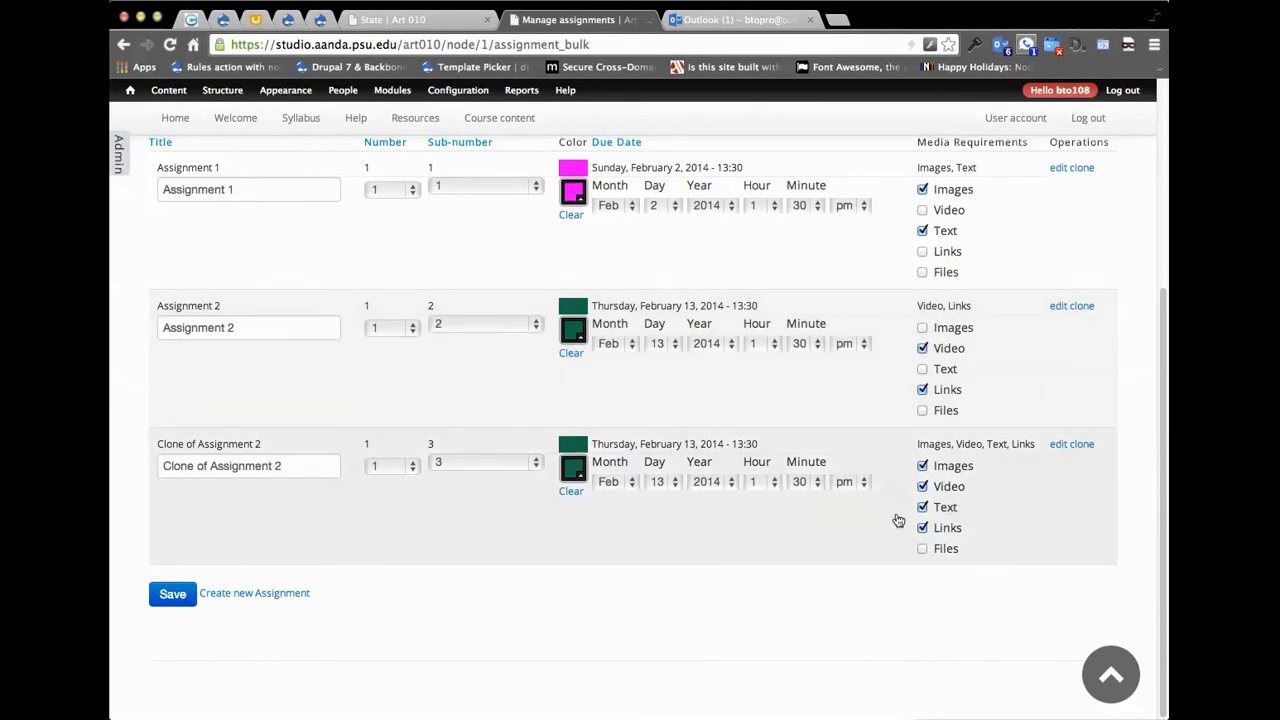
{"action": "left_click", "coordinate": [573, 467]}
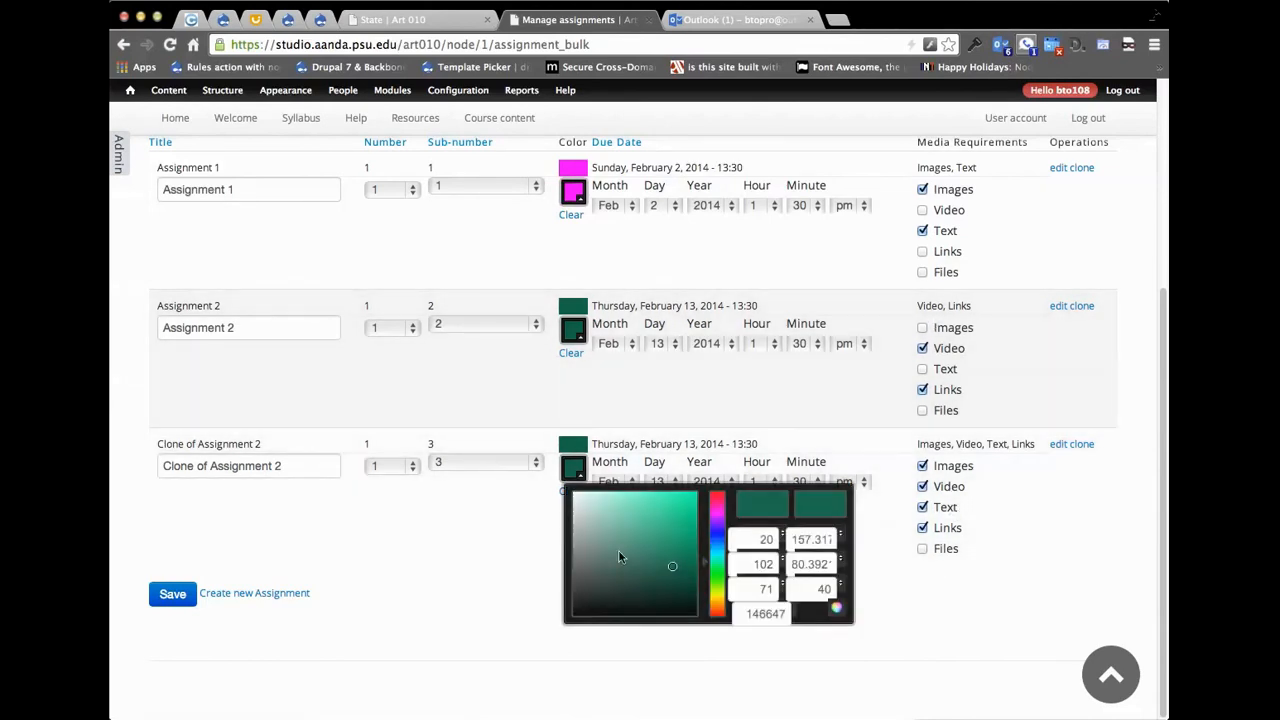
{"action": "left_click", "coordinate": [715, 512]}
{"action": "mouse_move", "coordinate": [685, 531]}
{"action": "left_mouse_down"}
{"action": "mouse_move", "coordinate": [664, 507]}
{"action": "mouse_move", "coordinate": [679, 497]}
{"action": "left_mouse_up"}
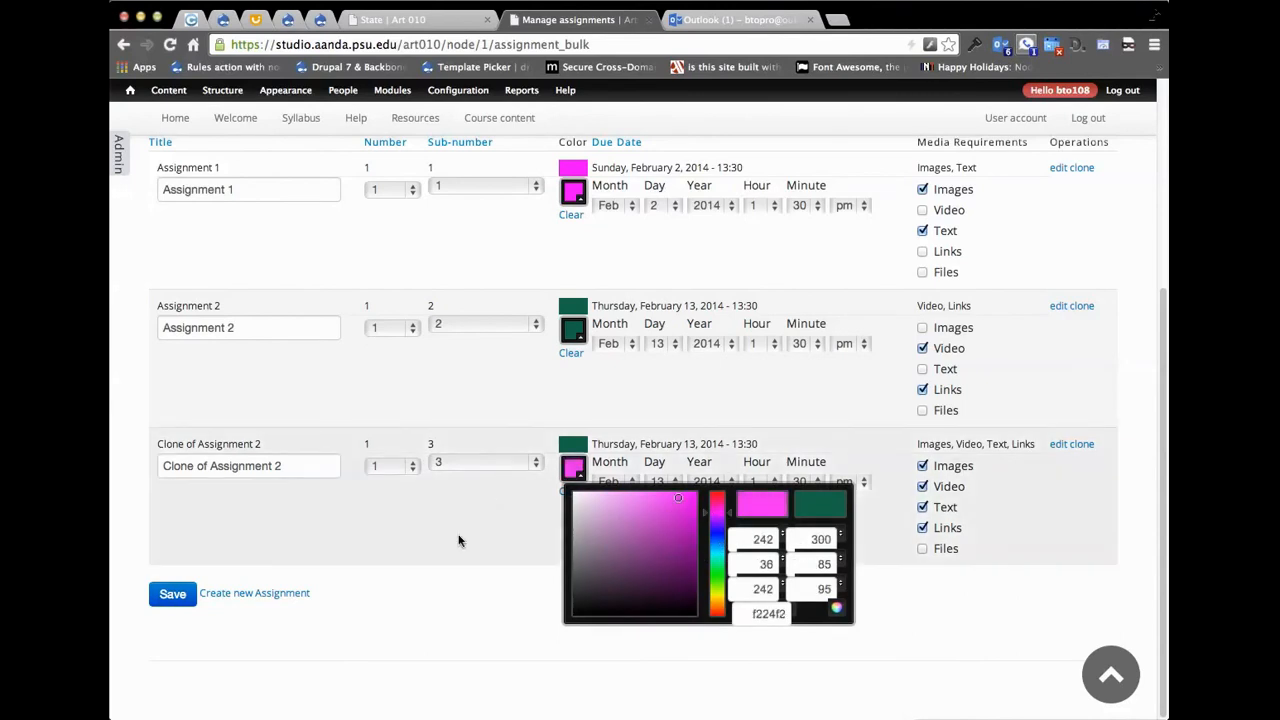
{"action": "left_click", "coordinate": [458, 538]}
Change the color of Clone of Assignment 2 to a very dark, nearly black green.
{"action": "left_click", "coordinate": [573, 483]}
{"action": "left_click", "coordinate": [670, 598]}
{"action": "left_click", "coordinate": [716, 572]}
{"action": "left_click", "coordinate": [527, 569]}
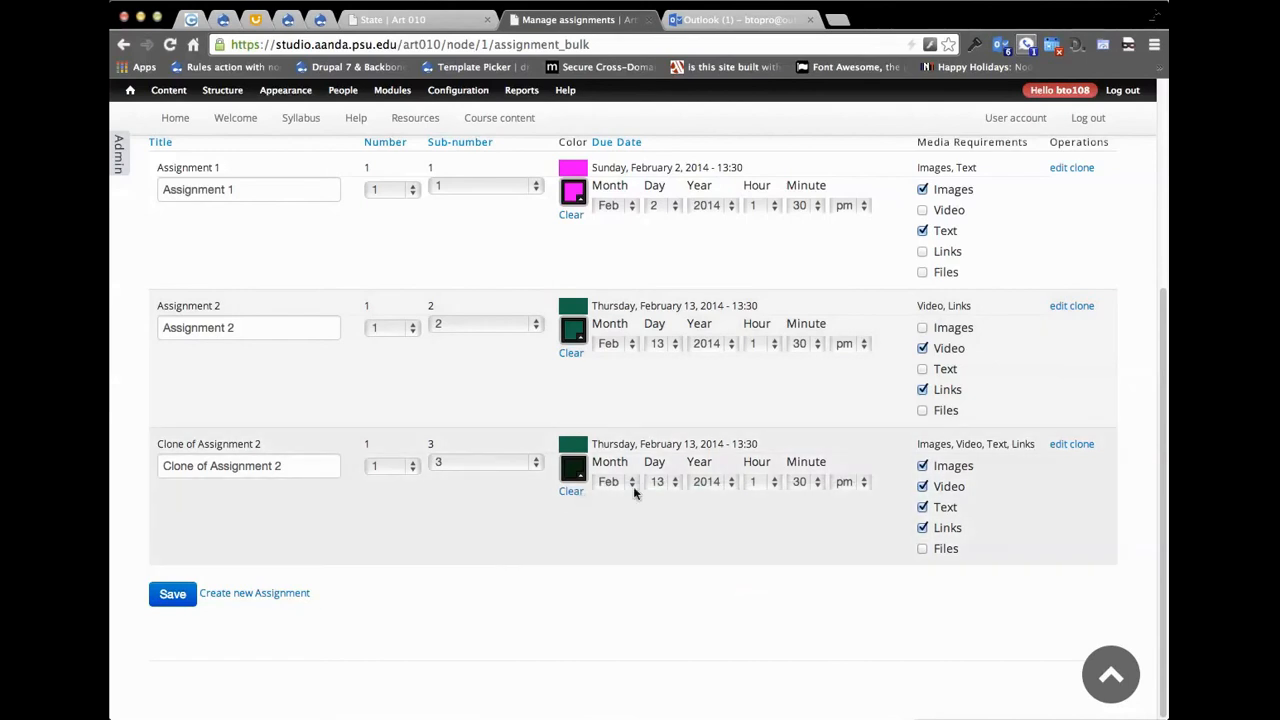
Set the due month of Clone of Assignment 2 to March and save the assignments.
{"action": "left_click", "coordinate": [634, 486]}
{"action": "left_click", "coordinate": [610, 497]}
{"action": "left_click", "coordinate": [172, 594]}
{"action": "scroll", "coordinate": [655, 491], "scroll_direction": "down", "scroll_amount": 3}
{"action": "scroll", "coordinate": [427, 390], "scroll_direction": "up", "scroll_amount": 3}
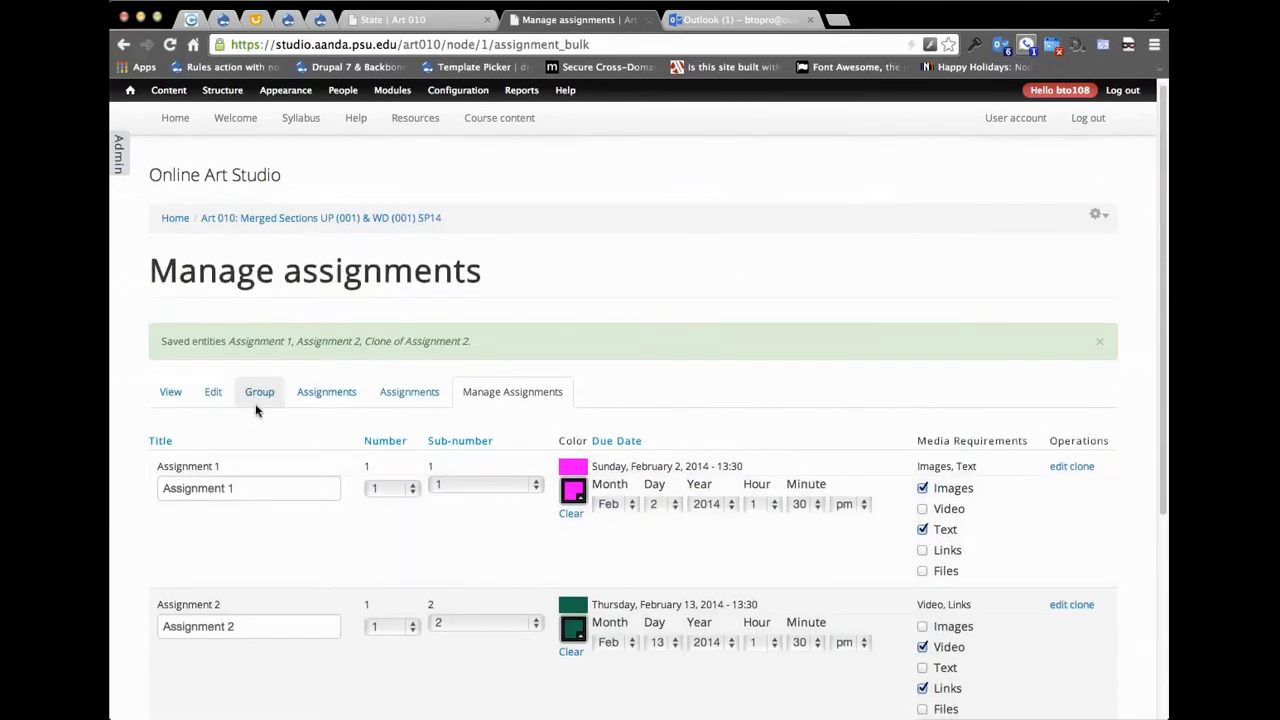
Compare the section's two Assignments lists, one showing submissions and the other media requirements.
{"action": "left_click", "coordinate": [404, 395]}
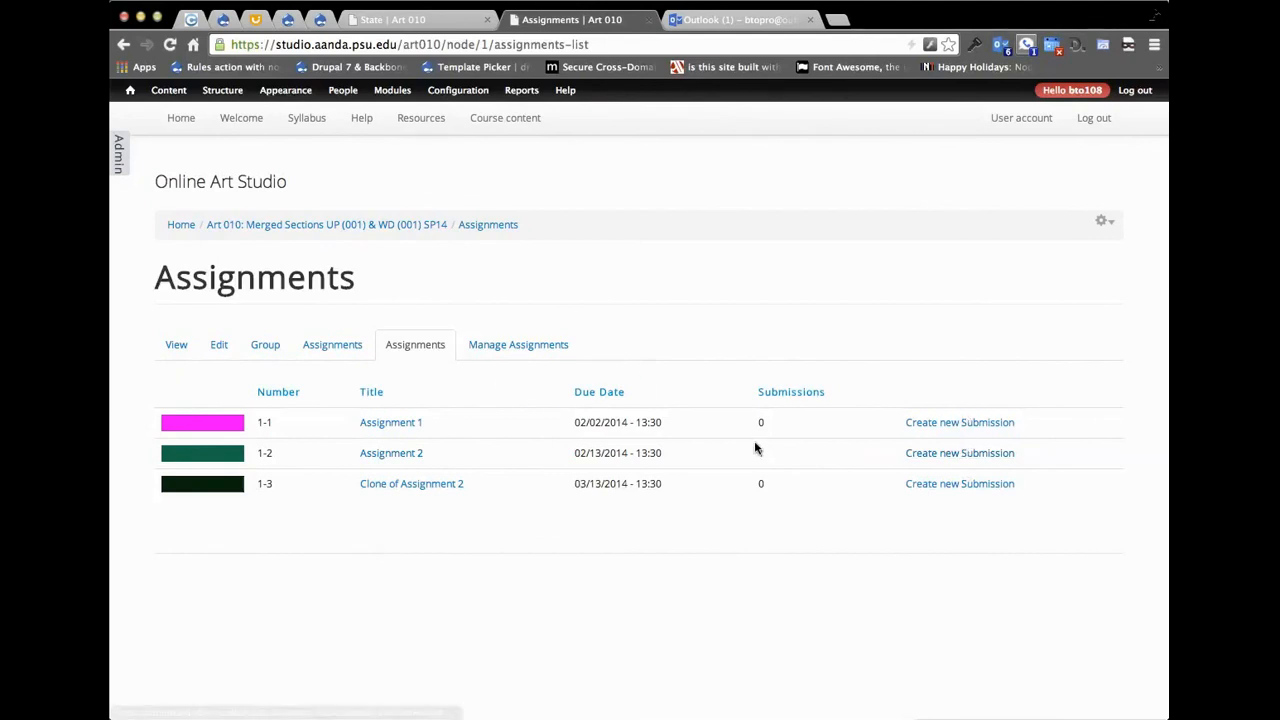
{"action": "left_click", "coordinate": [352, 345]}
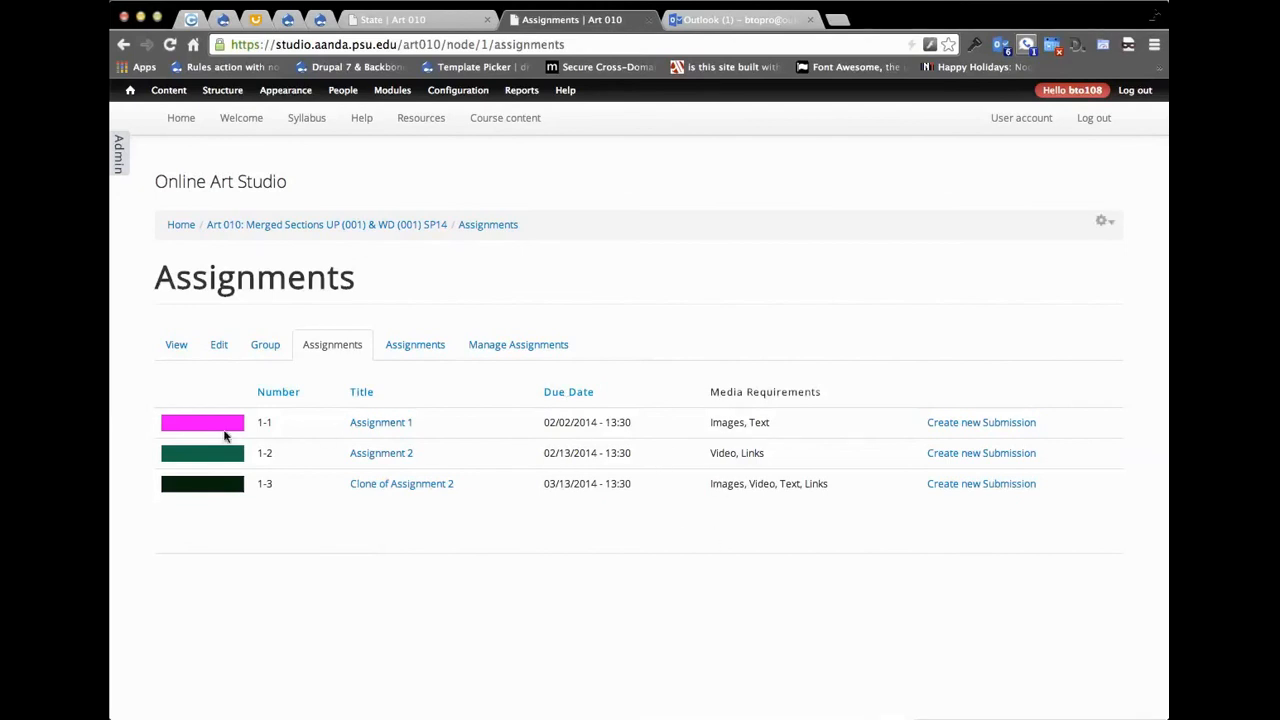
{"action": "left_click", "coordinate": [398, 344]}
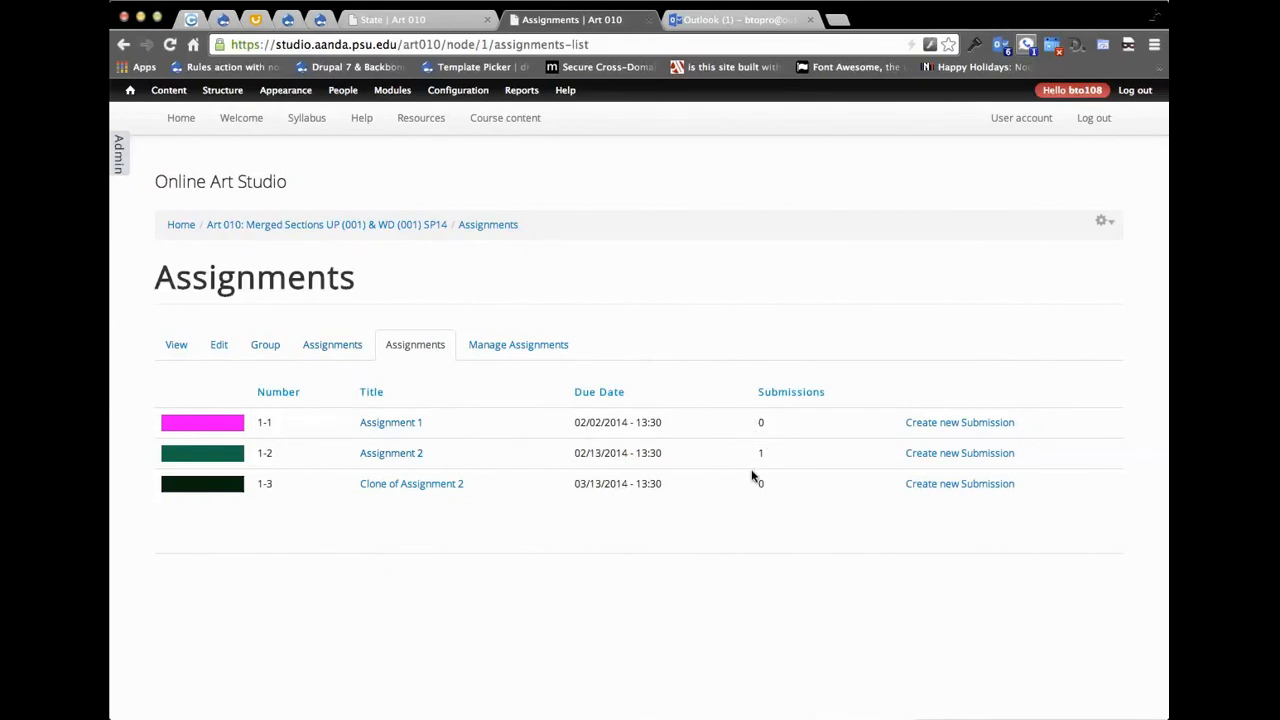
{"action": "right_click", "coordinate": [544, 408]}
{"action": "left_click", "coordinate": [311, 385]}
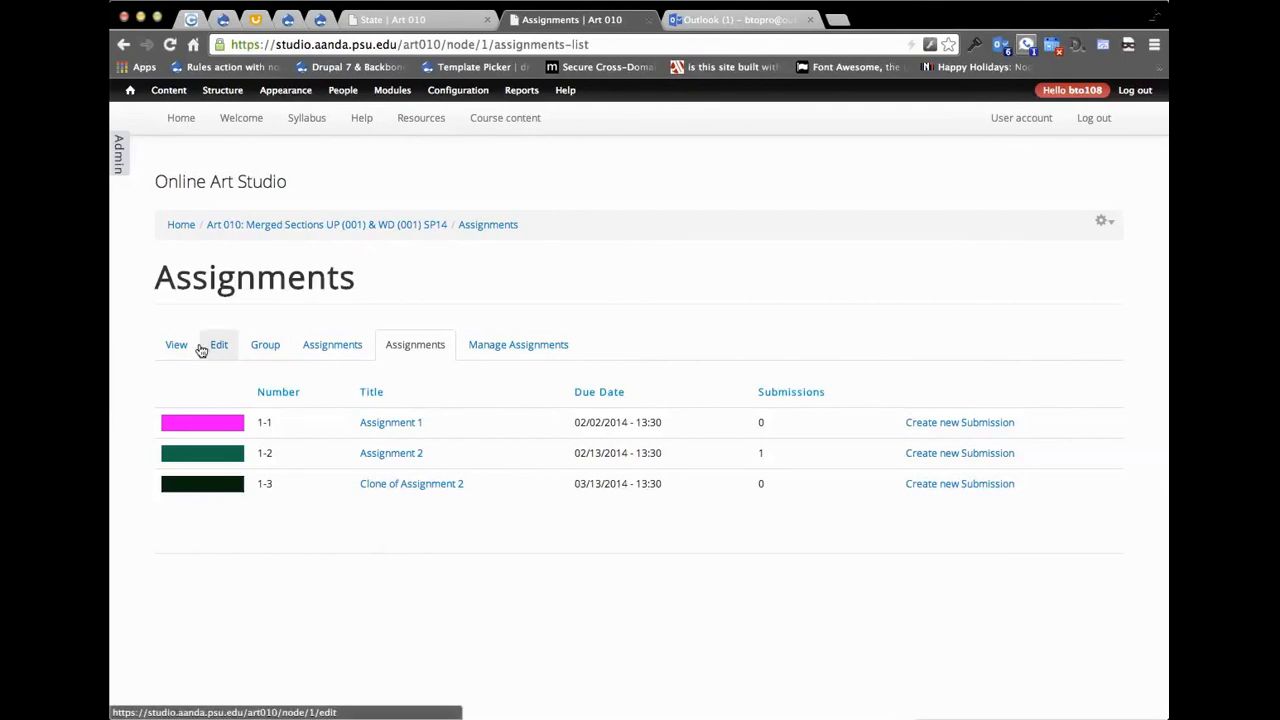
Open the Assignment 2 submission "fffff" from the Open Studio gallery on the home page.
{"action": "left_click", "coordinate": [179, 120]}
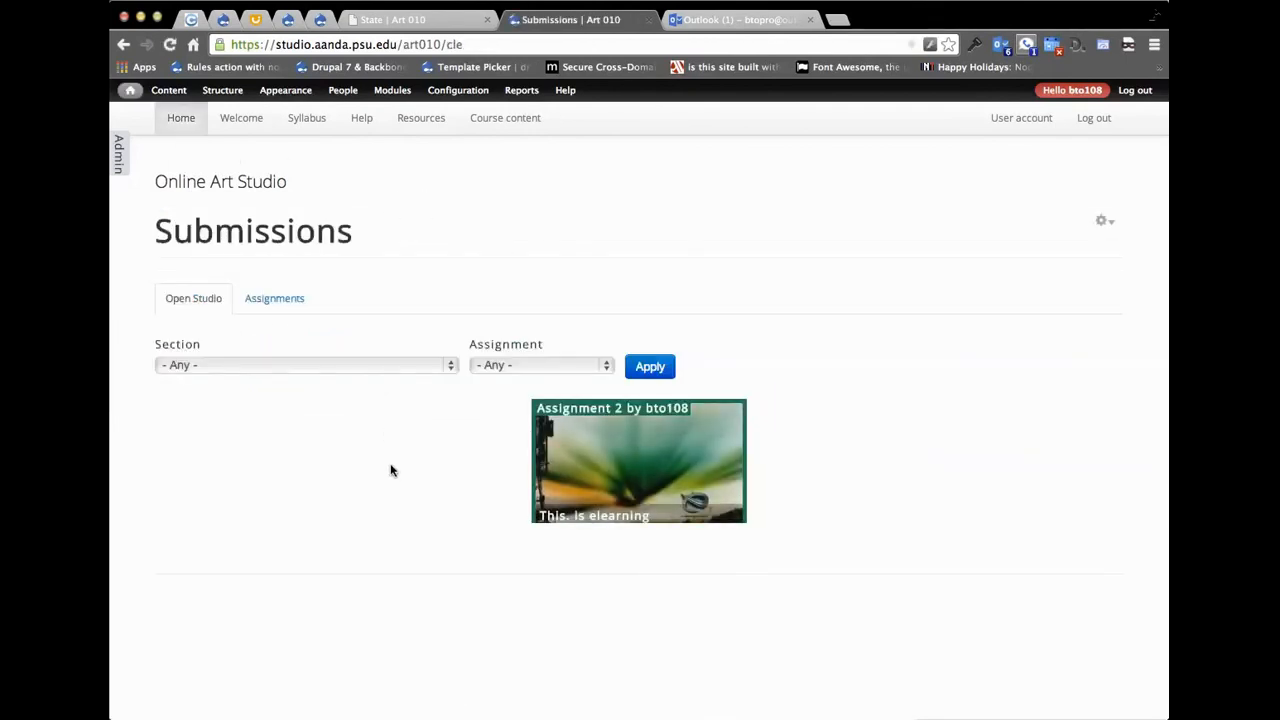
{"action": "mouse_move", "coordinate": [637, 446]}
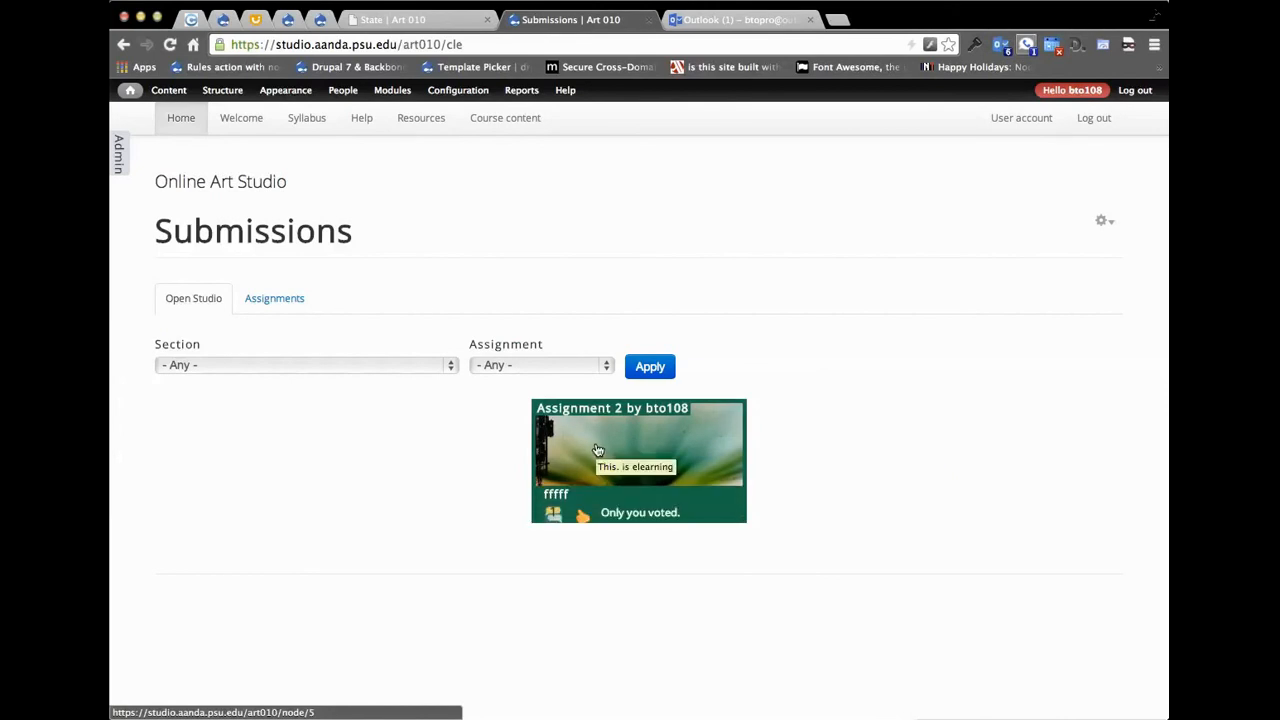
{"action": "left_click", "coordinate": [596, 448]}
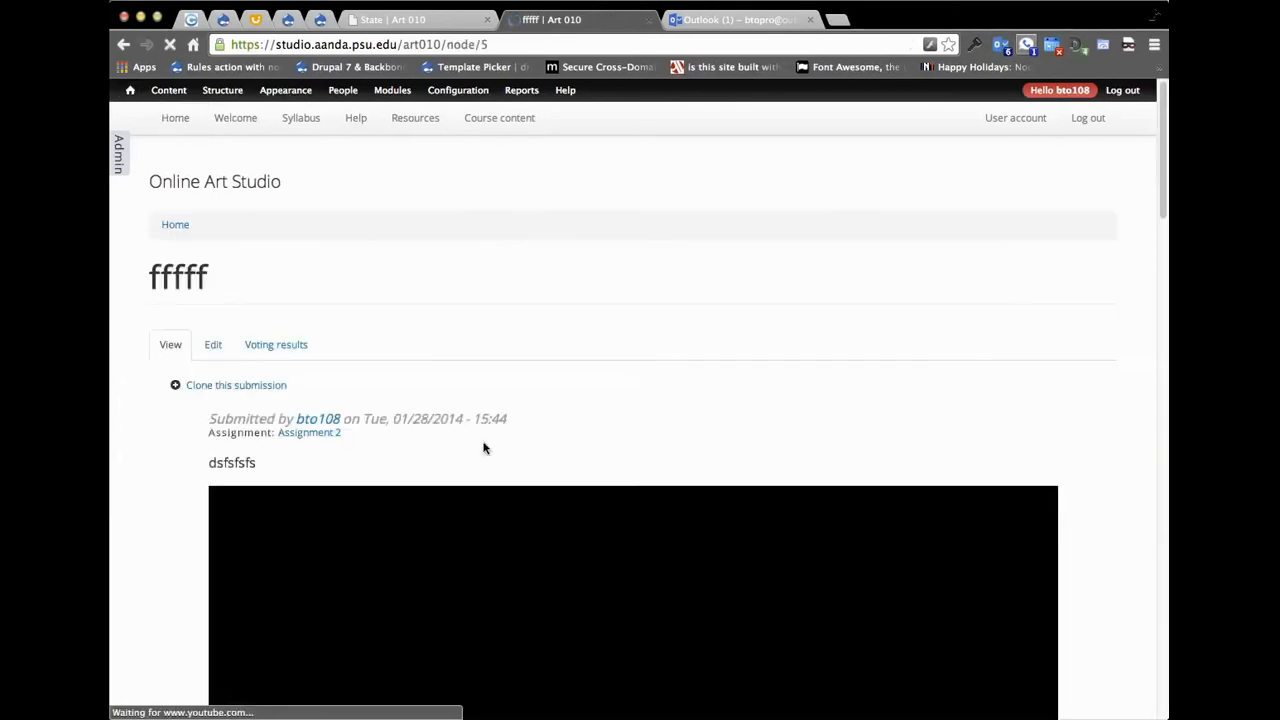
Edit the submission, set its Energy to 30, and save it.
{"action": "left_click", "coordinate": [213, 344]}
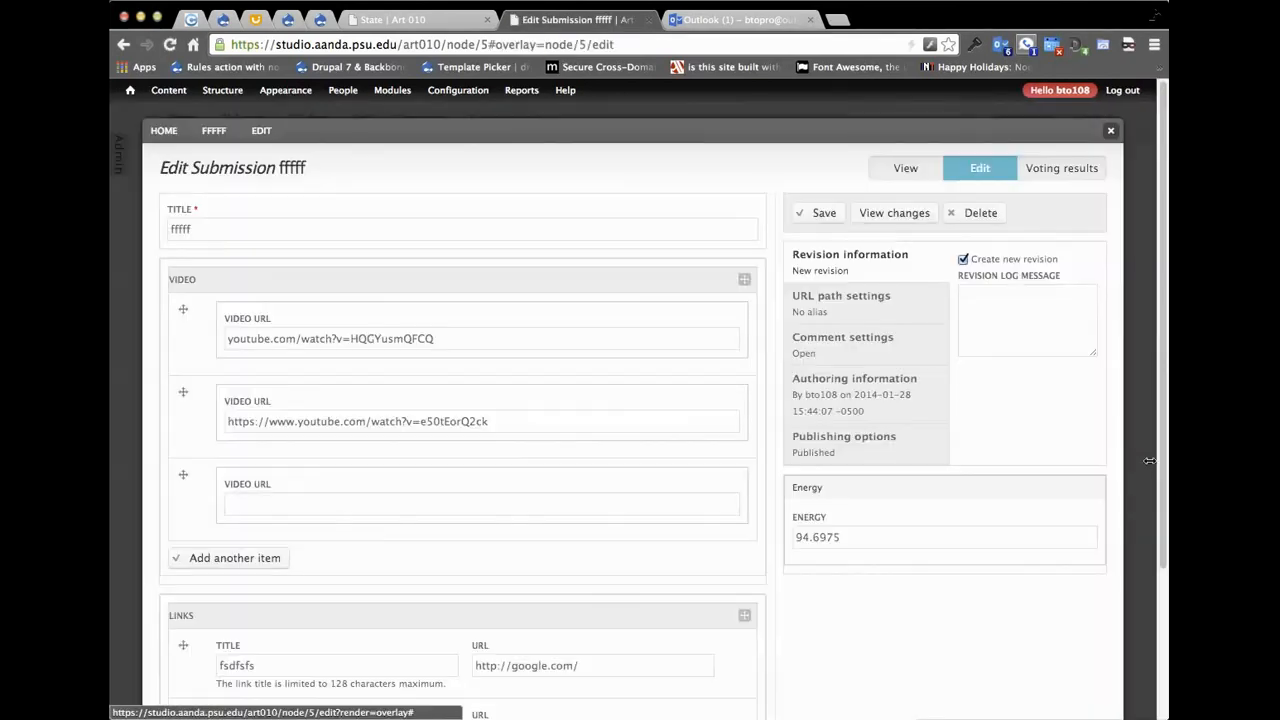
{"action": "left_click", "coordinate": [900, 527]}
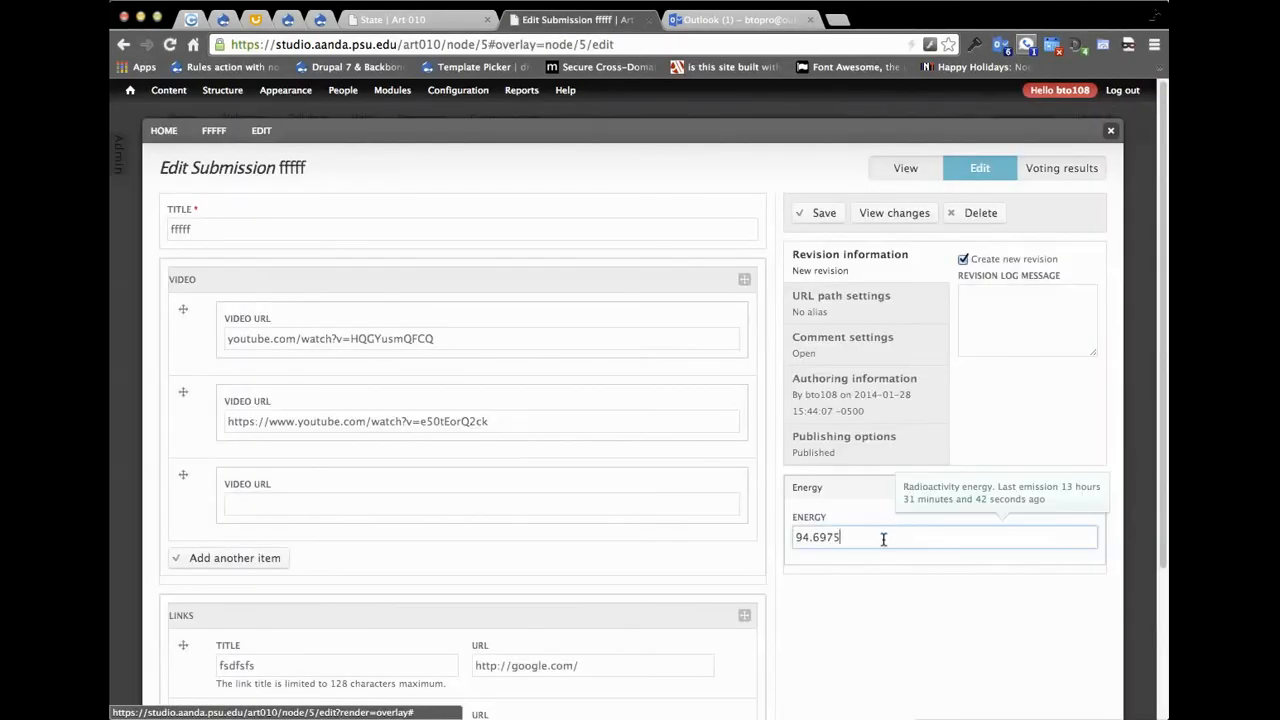
{"action": "left_click_drag", "start_coordinate": [903, 532], "coordinate": [786, 536]}
{"action": "left_click", "coordinate": [867, 542]}
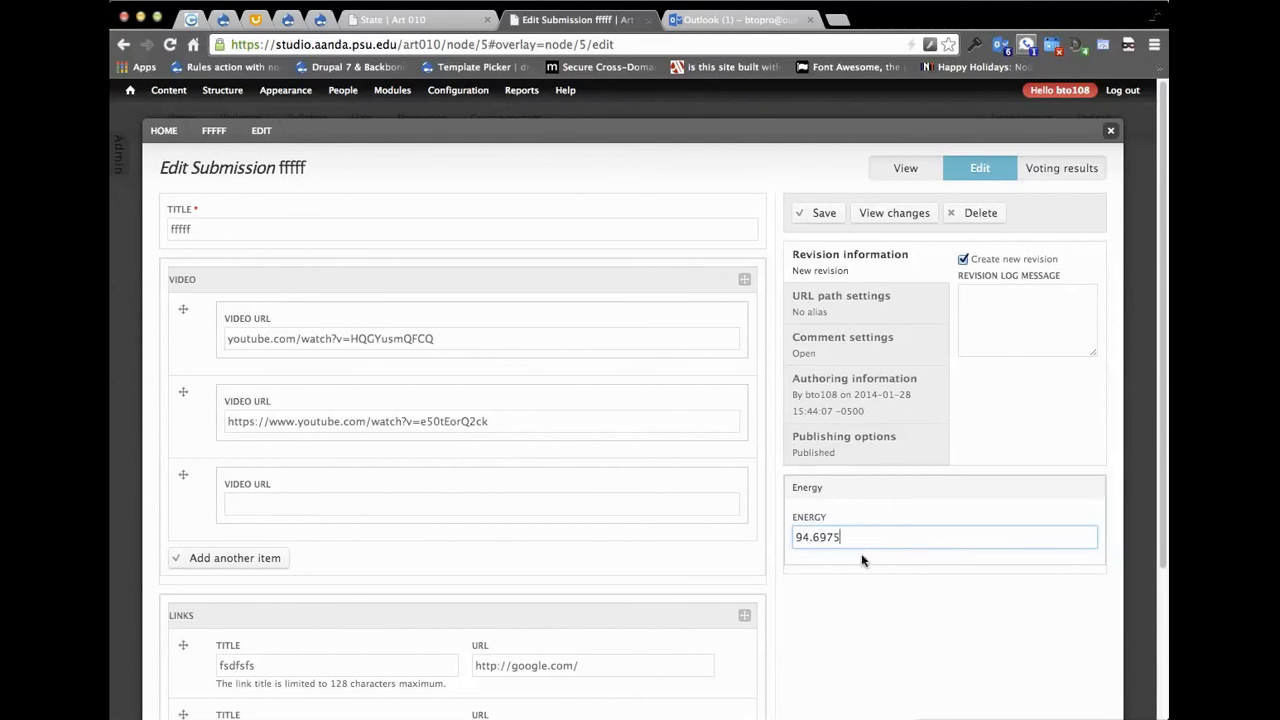
{"action": "left_click_drag", "start_coordinate": [860, 538], "coordinate": [745, 531]}
{"action": "left_click", "coordinate": [863, 537]}
{"action": "type", "text": "30"}
{"action": "left_click", "coordinate": [822, 212]}
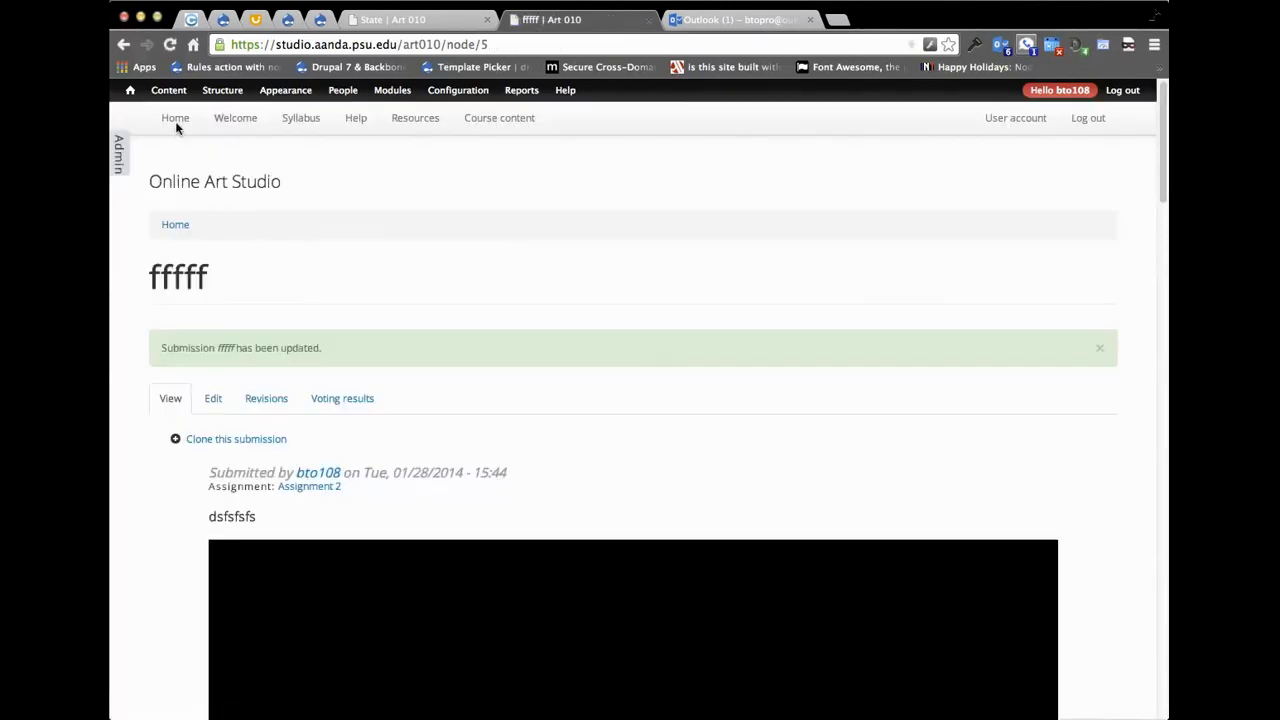
Reopen the submission from the Open Studio, then vote "funny" on its first comment and "angry" on the submission itself.
{"action": "left_click", "coordinate": [176, 121]}
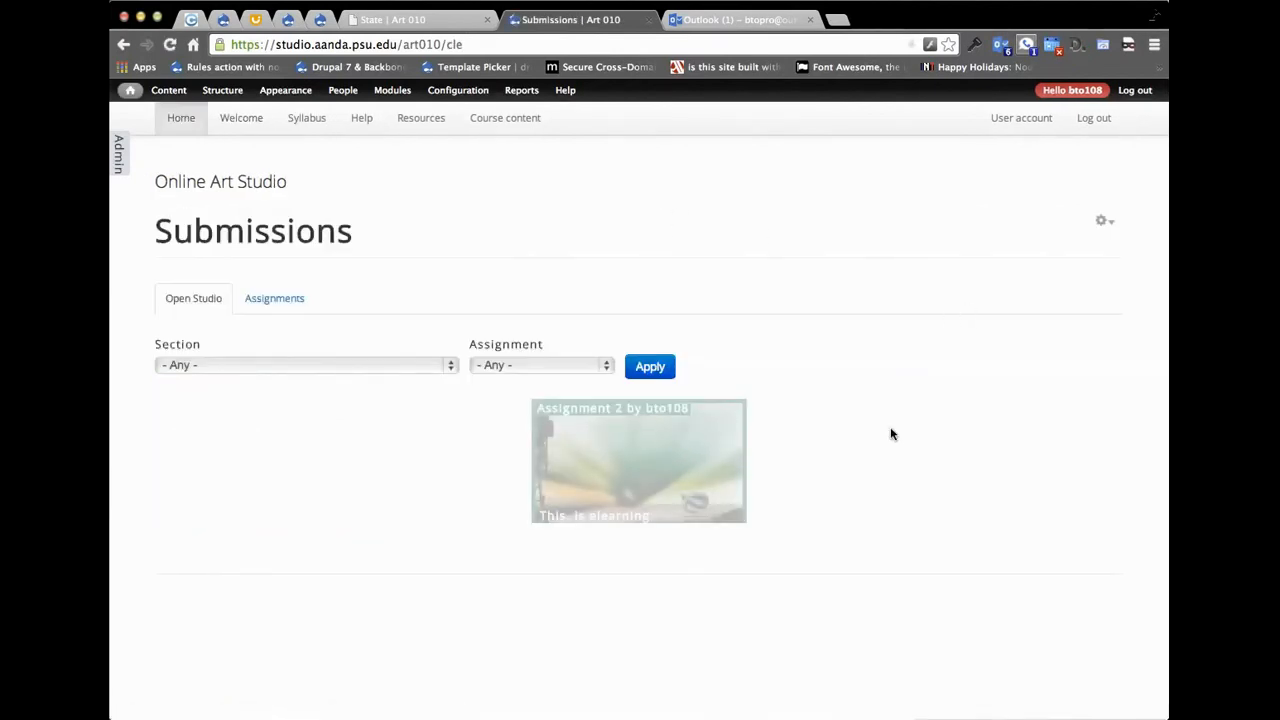
{"action": "left_click", "coordinate": [662, 456]}
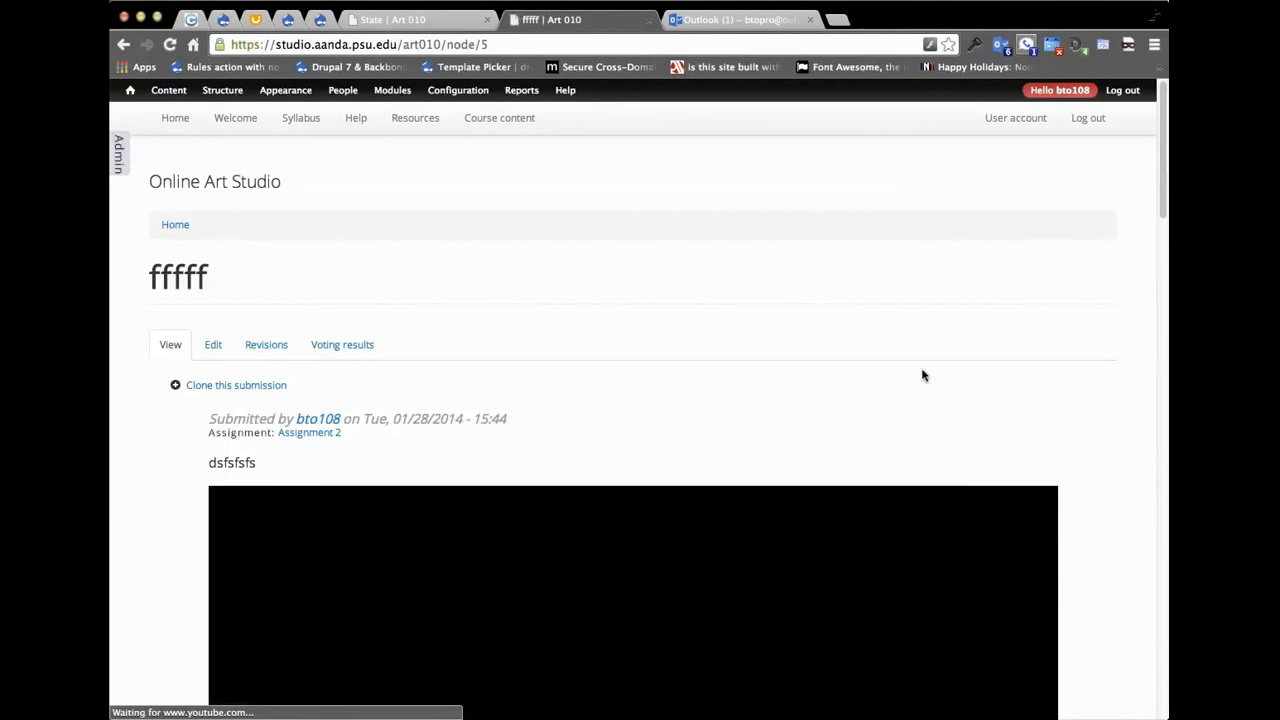
{"action": "scroll", "coordinate": [1089, 434], "scroll_direction": "down", "scroll_amount": 15}
{"action": "scroll", "coordinate": [1090, 434], "scroll_direction": "down", "scroll_amount": 2}
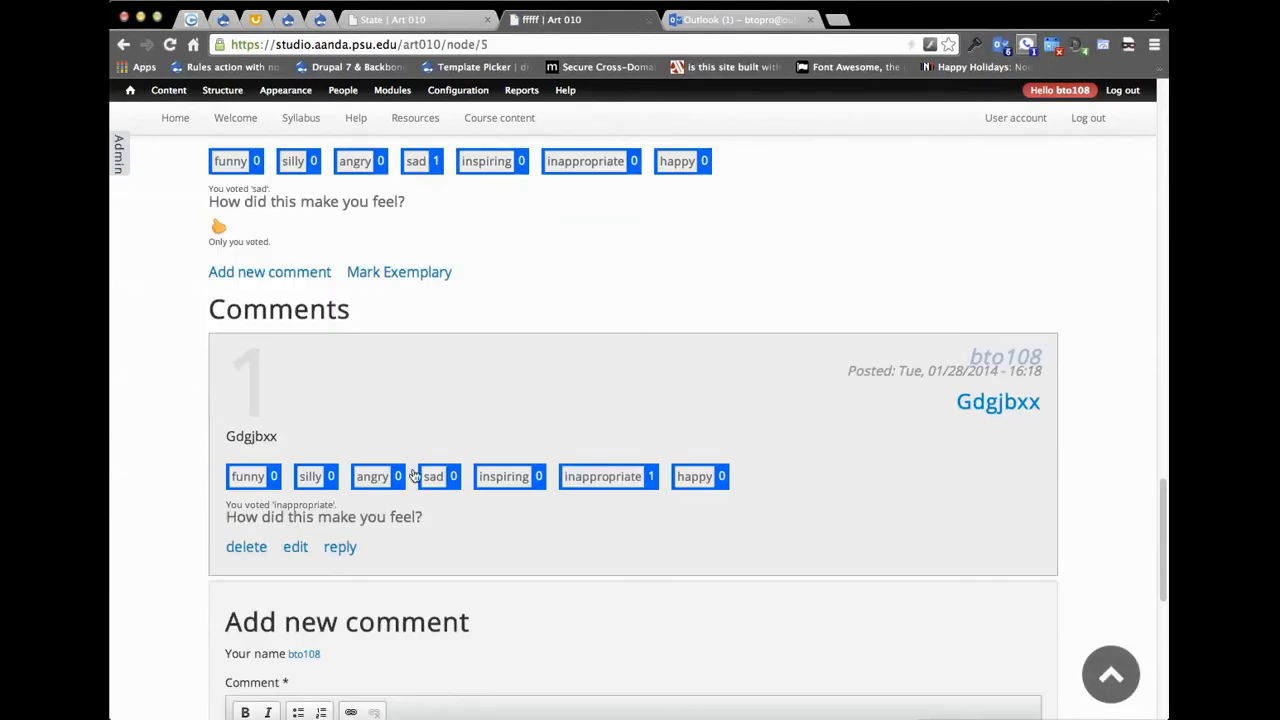
{"action": "left_click", "coordinate": [275, 478]}
{"action": "left_click", "coordinate": [353, 163]}
Post the comment "dfsfsfsfsfs" on the submission.
{"action": "scroll", "coordinate": [424, 504], "scroll_direction": "down", "scroll_amount": 5}
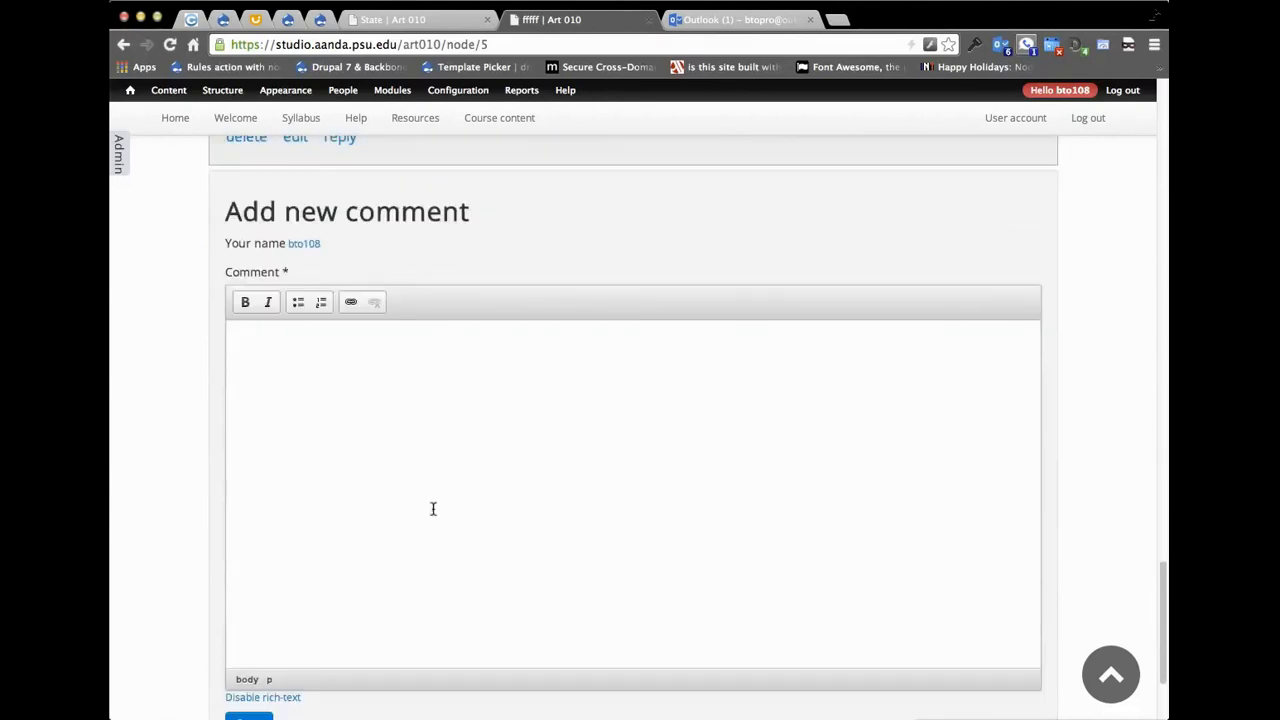
{"action": "left_click", "coordinate": [450, 507]}
{"action": "type", "text": "dfsfsfsfs"}
{"action": "scroll", "coordinate": [386, 546], "scroll_direction": "down", "scroll_amount": 2}
{"action": "left_click", "coordinate": [243, 563]}
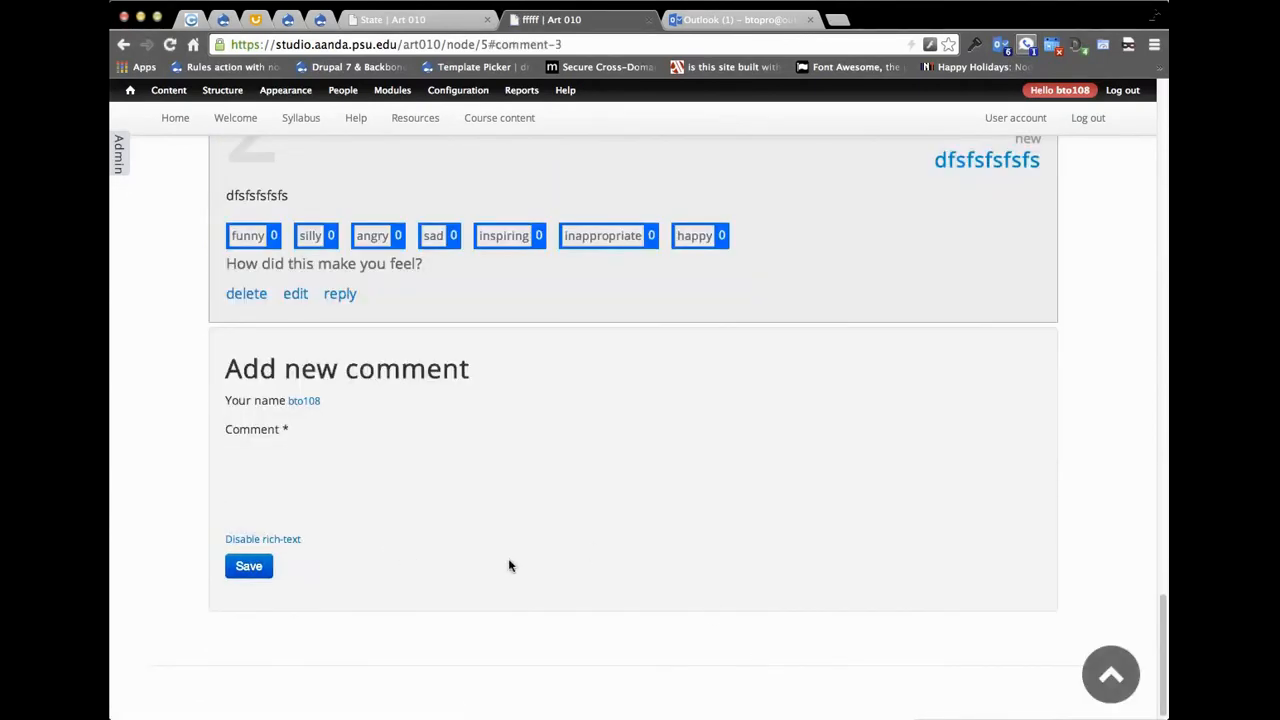
Post another comment, "ffsfsfsfs", on the submission.
{"action": "scroll", "coordinate": [451, 529], "scroll_direction": "down", "scroll_amount": 1}
{"action": "left_click", "coordinate": [260, 520]}
{"action": "type", "text": "ffsfsfsfs"}
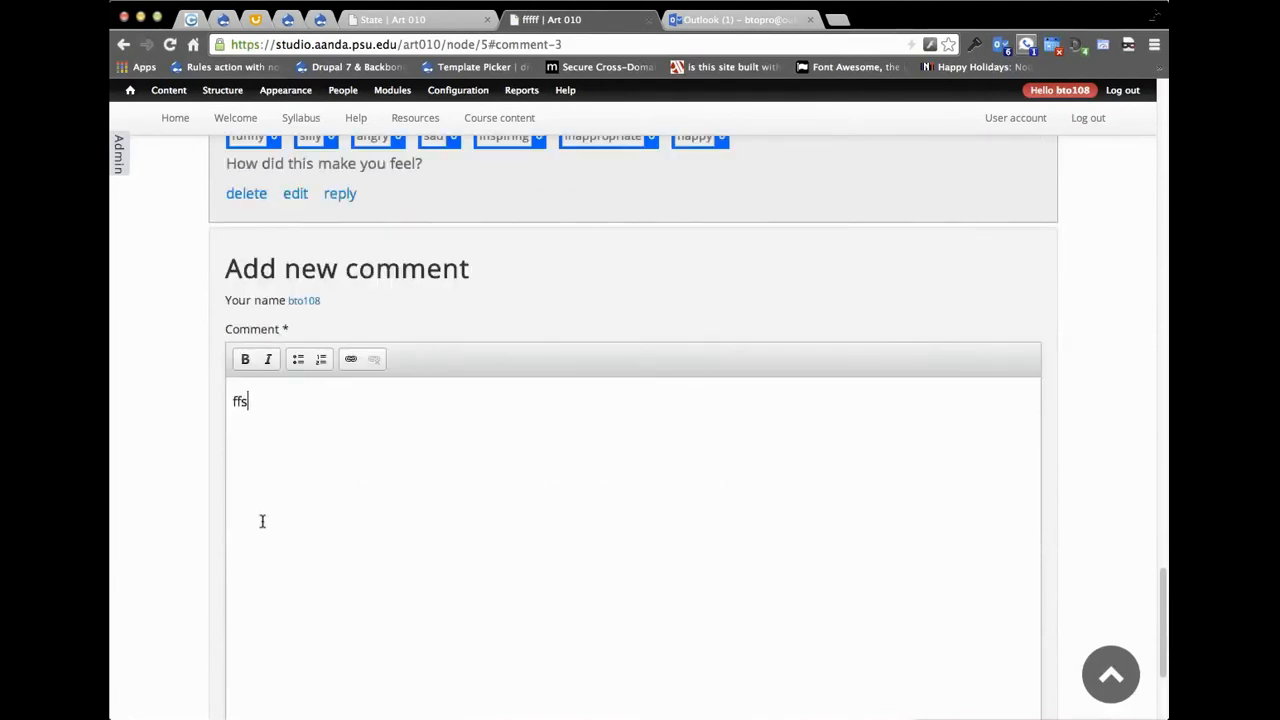
{"action": "scroll", "coordinate": [260, 521], "scroll_direction": "down", "scroll_amount": 2}
{"action": "scroll", "coordinate": [259, 521], "scroll_direction": "down", "scroll_amount": 1}
{"action": "left_click", "coordinate": [249, 560]}
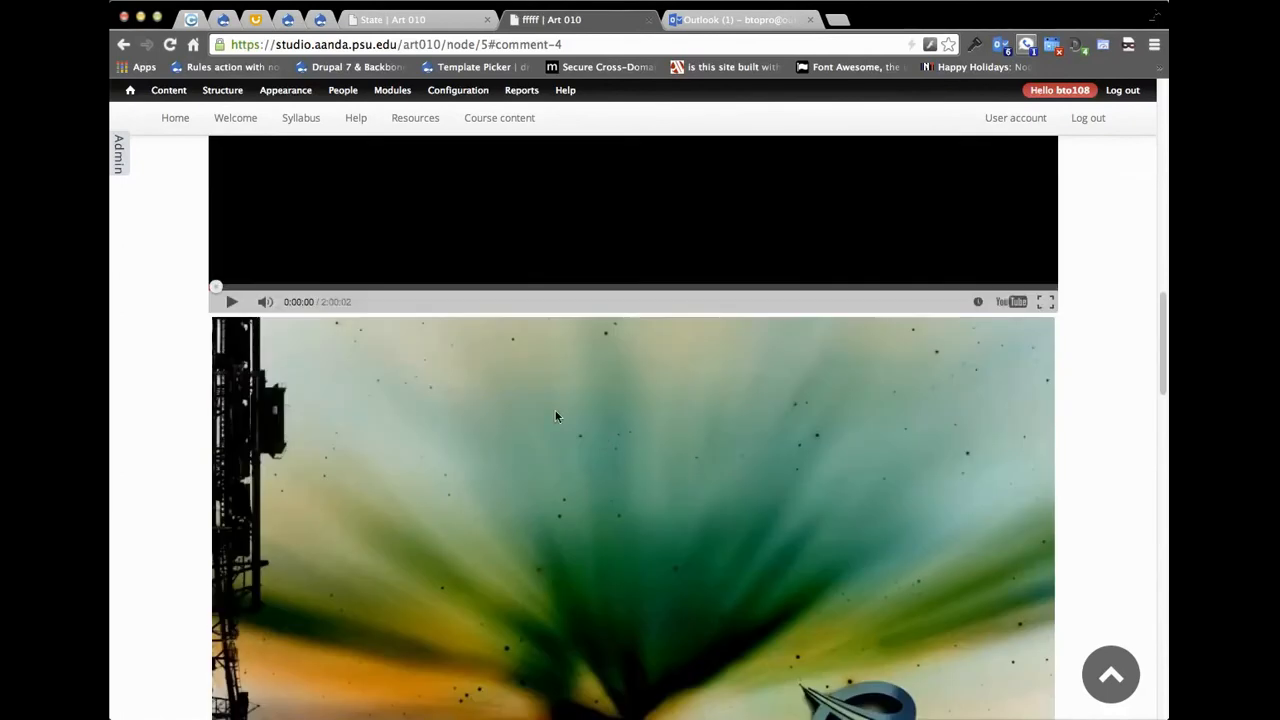
Check the Energy value and its last-emission hint in the submission's edit form, and close the form without saving.
{"action": "scroll", "coordinate": [427, 343], "scroll_direction": "up", "scroll_amount": 10}
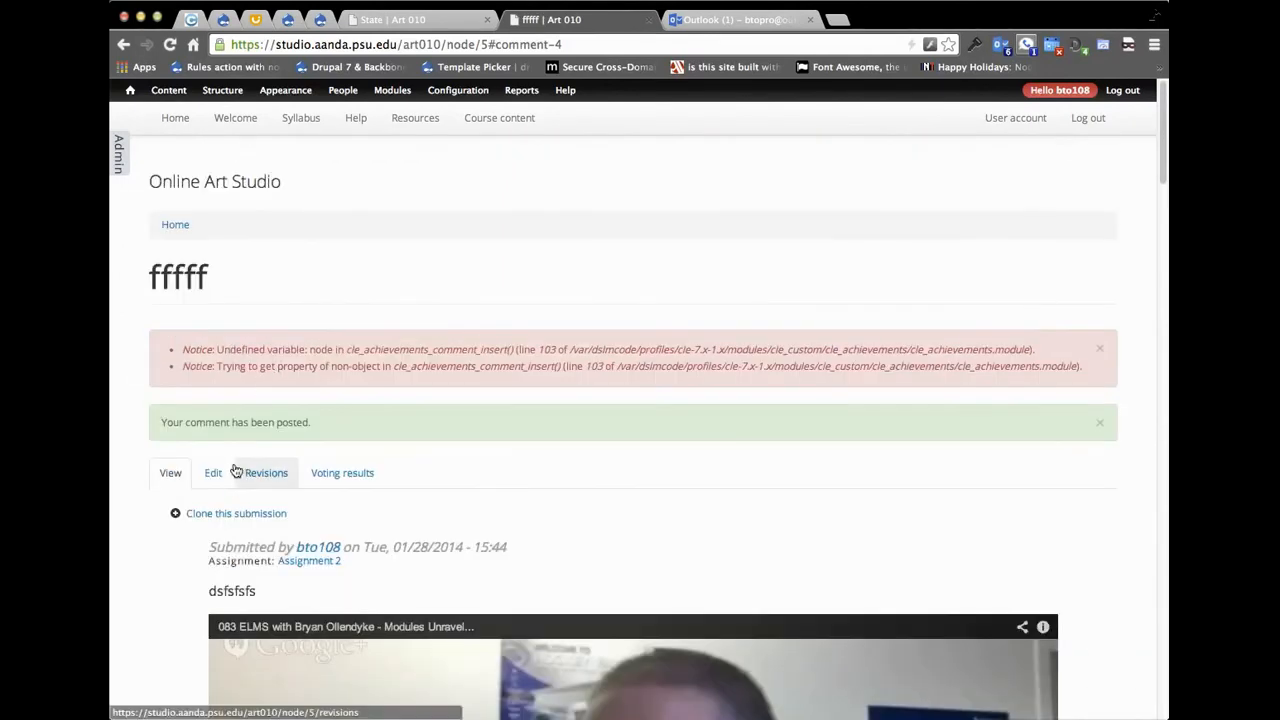
{"action": "left_click", "coordinate": [220, 476]}
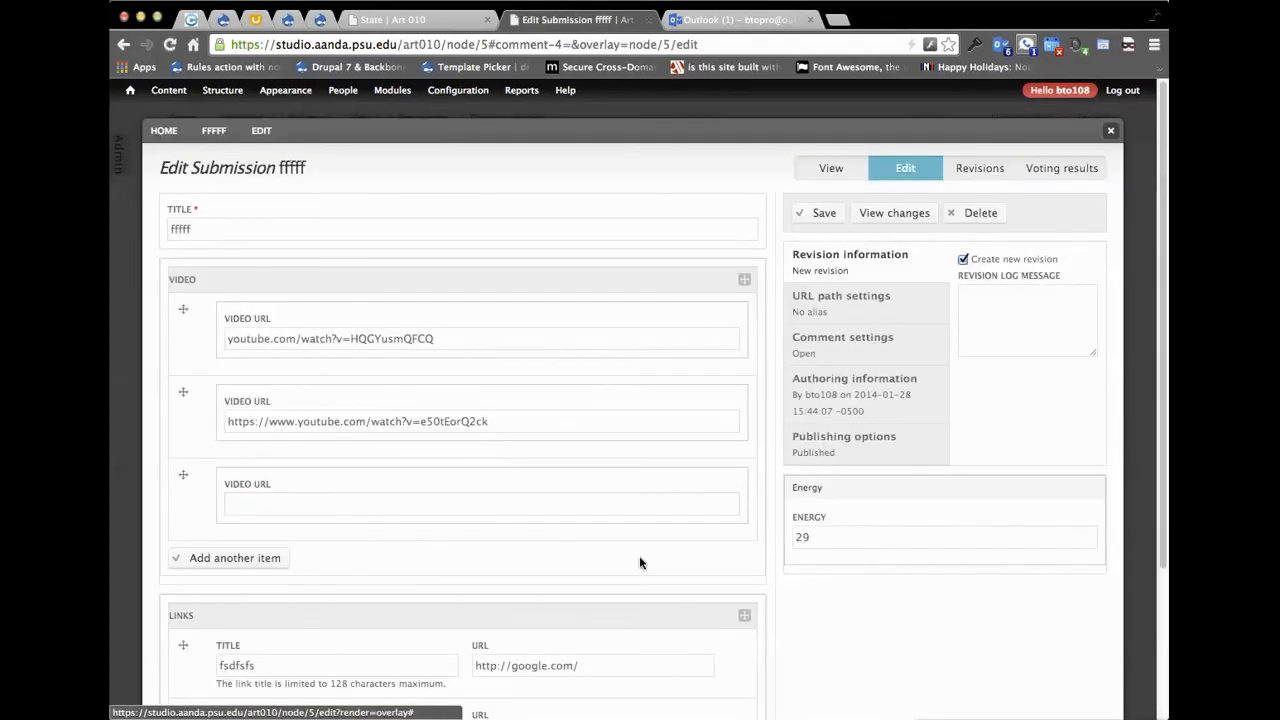
{"action": "left_click_drag", "start_coordinate": [875, 543], "coordinate": [774, 532]}
{"action": "left_click", "coordinate": [854, 537]}
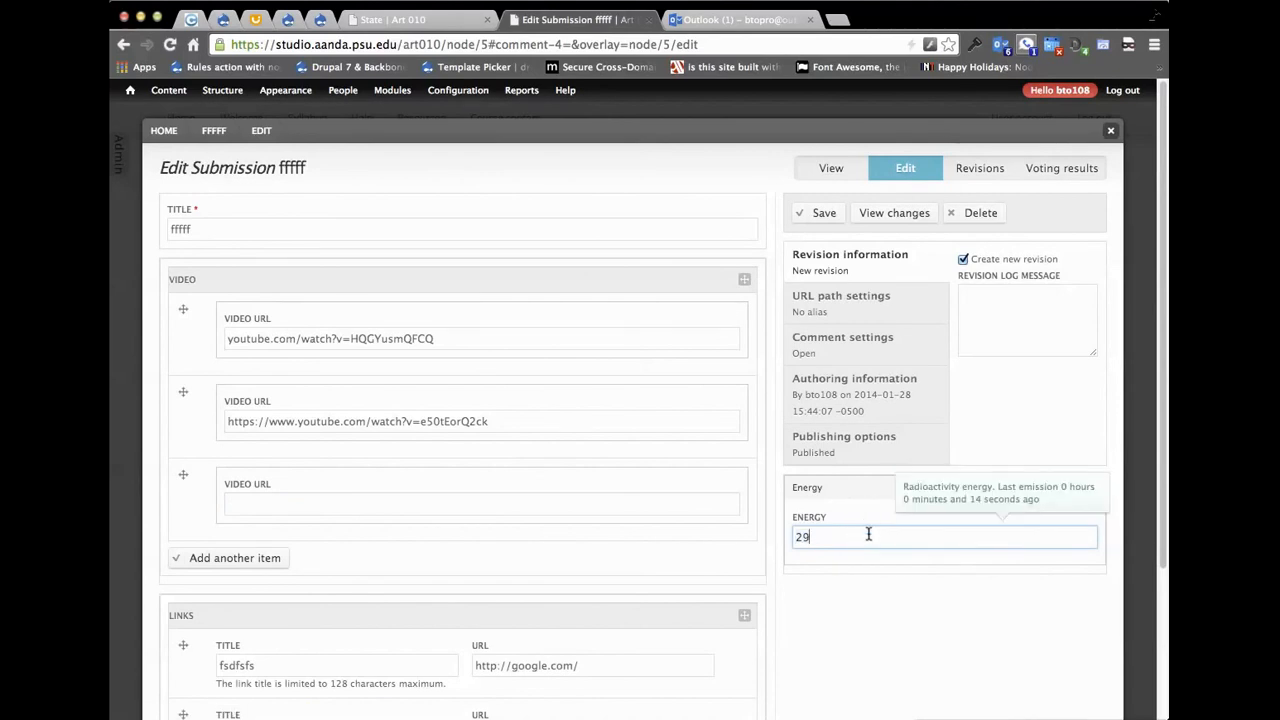
{"action": "left_click", "coordinate": [1112, 133]}
Post a further comment, "ggdfdgfdghfghf", at the end of the submission's comments.
{"action": "scroll", "coordinate": [1120, 421], "scroll_direction": "down", "scroll_amount": 10}
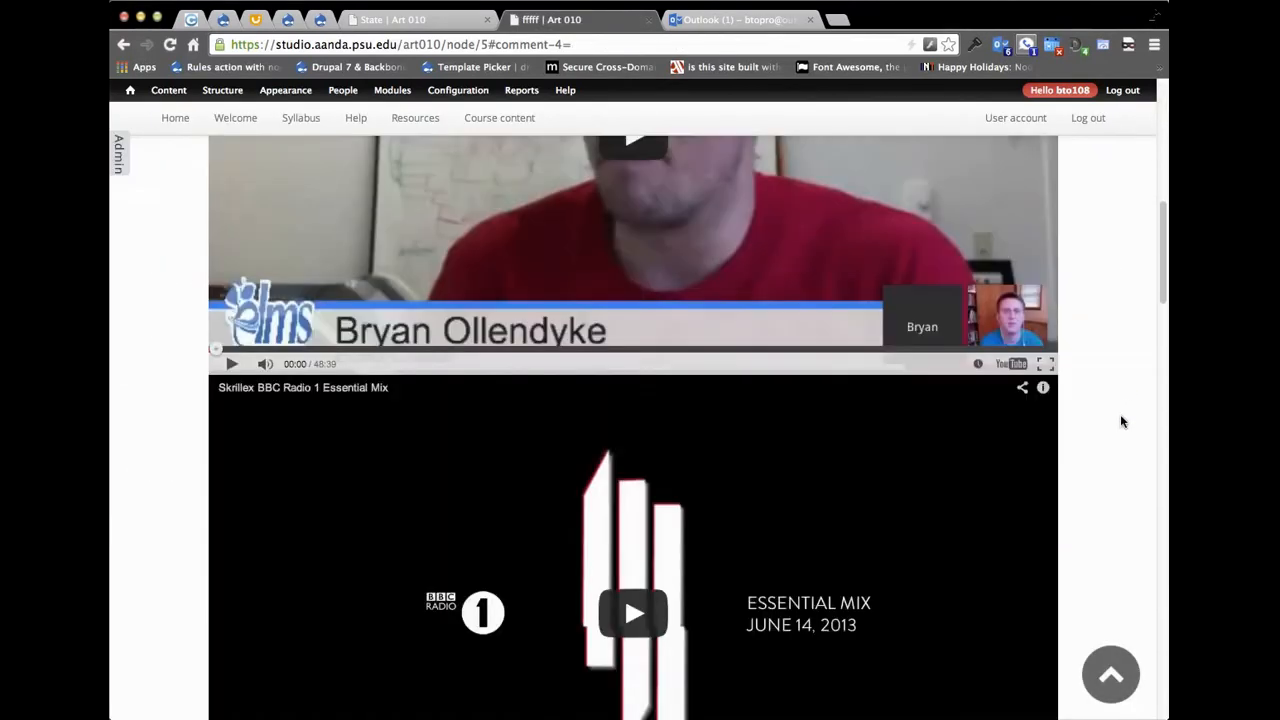
{"action": "scroll", "coordinate": [1120, 416], "scroll_direction": "down", "scroll_amount": 8}
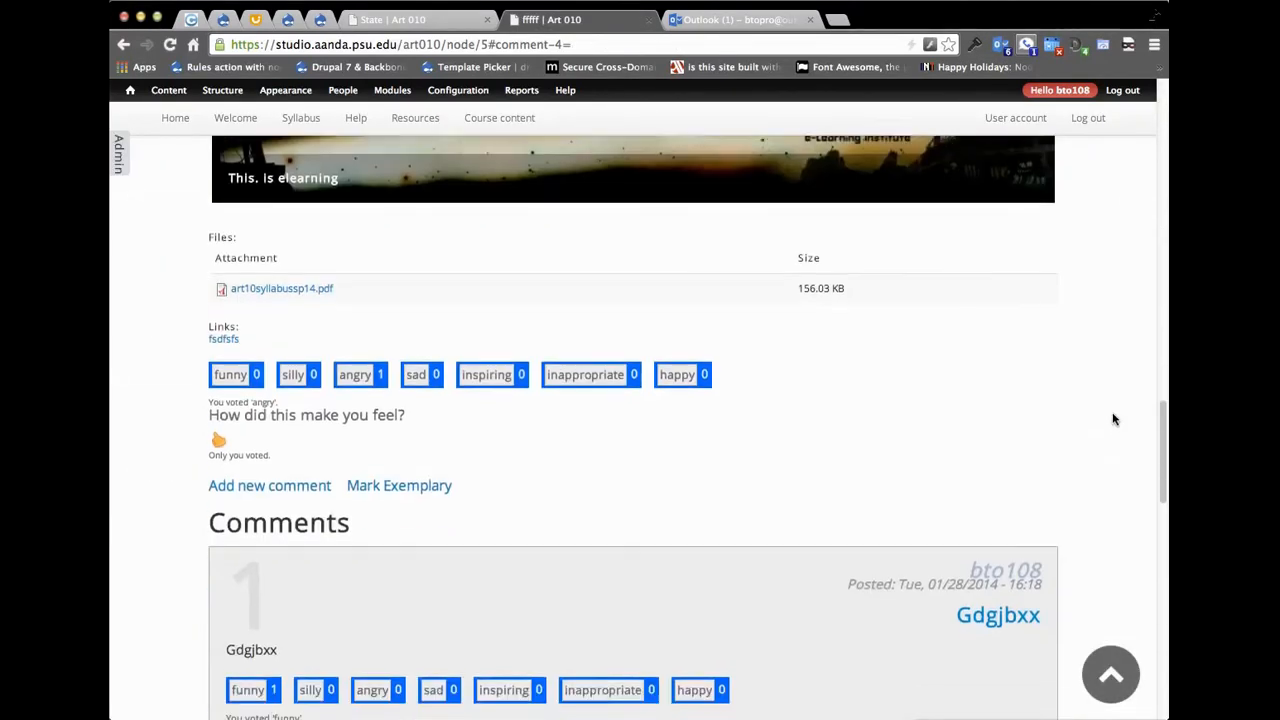
{"action": "scroll", "coordinate": [1067, 446], "scroll_direction": "down", "scroll_amount": 7}
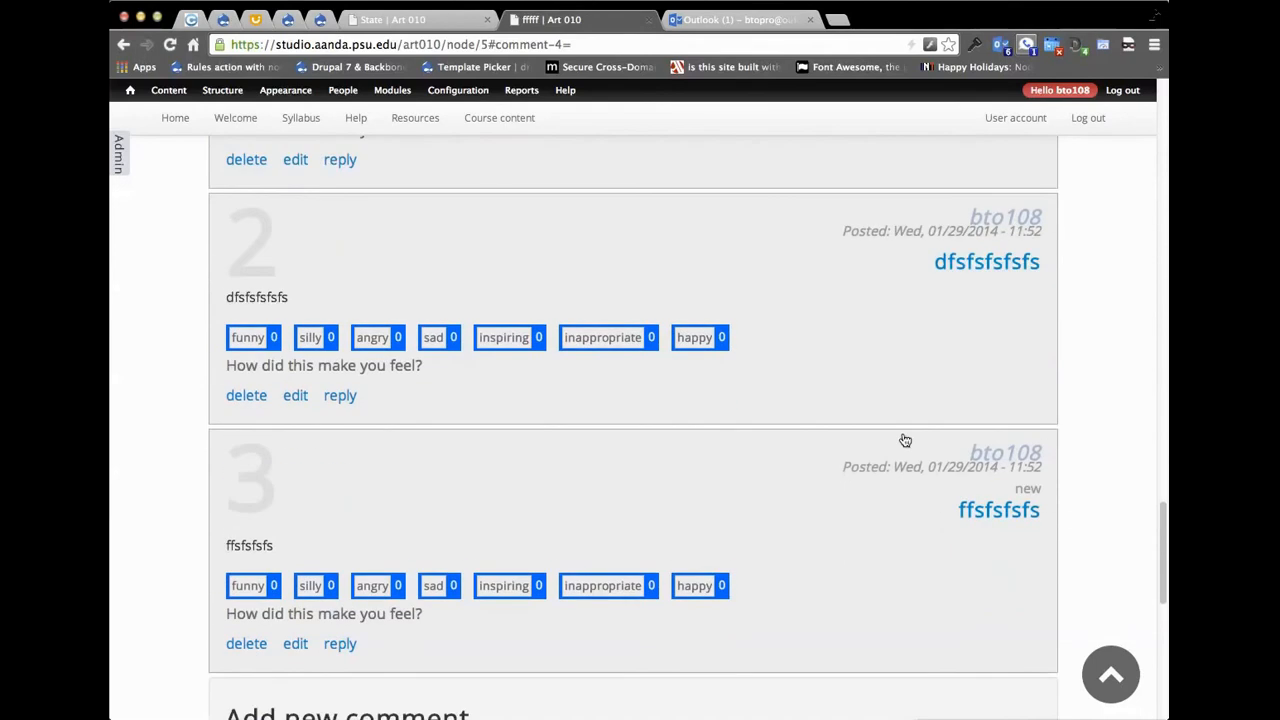
{"action": "scroll", "coordinate": [690, 459], "scroll_direction": "down", "scroll_amount": 3}
{"action": "left_click", "coordinate": [715, 581]}
{"action": "type", "text": "ggdfdgfdghfghf"}
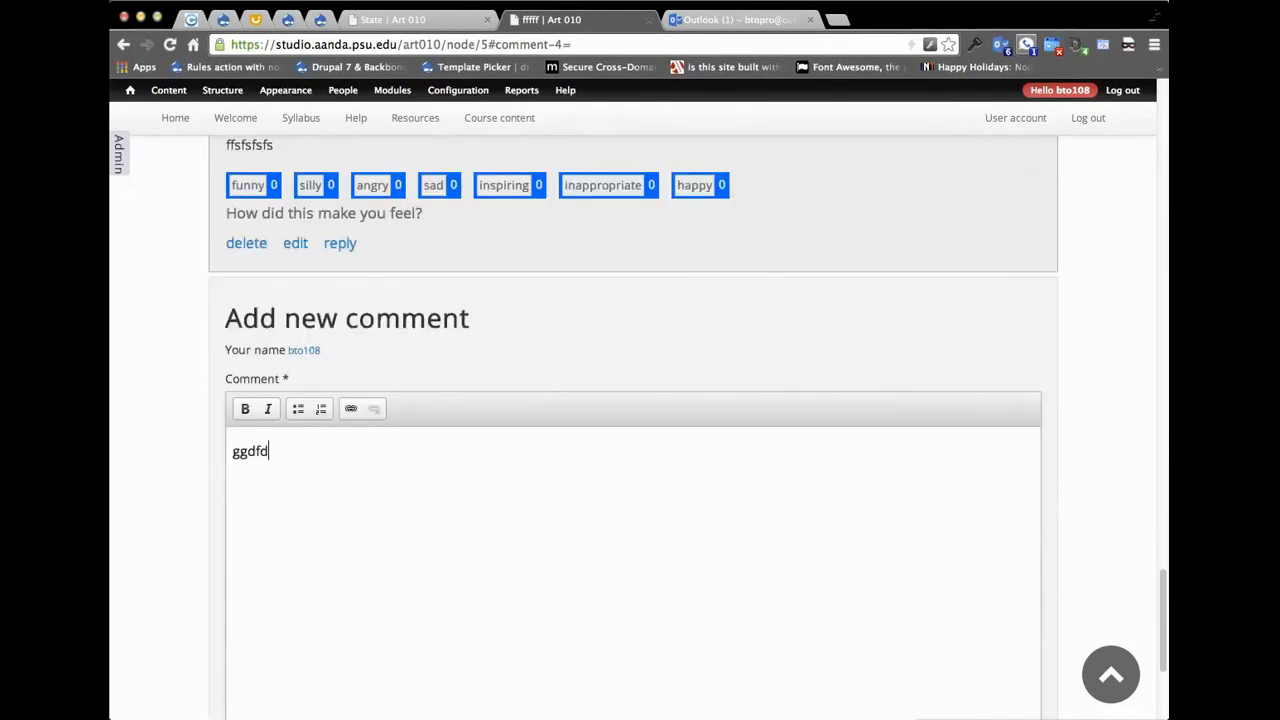
{"action": "scroll", "coordinate": [450, 550], "scroll_direction": "down", "scroll_amount": 3}
{"action": "left_click", "coordinate": [252, 563]}
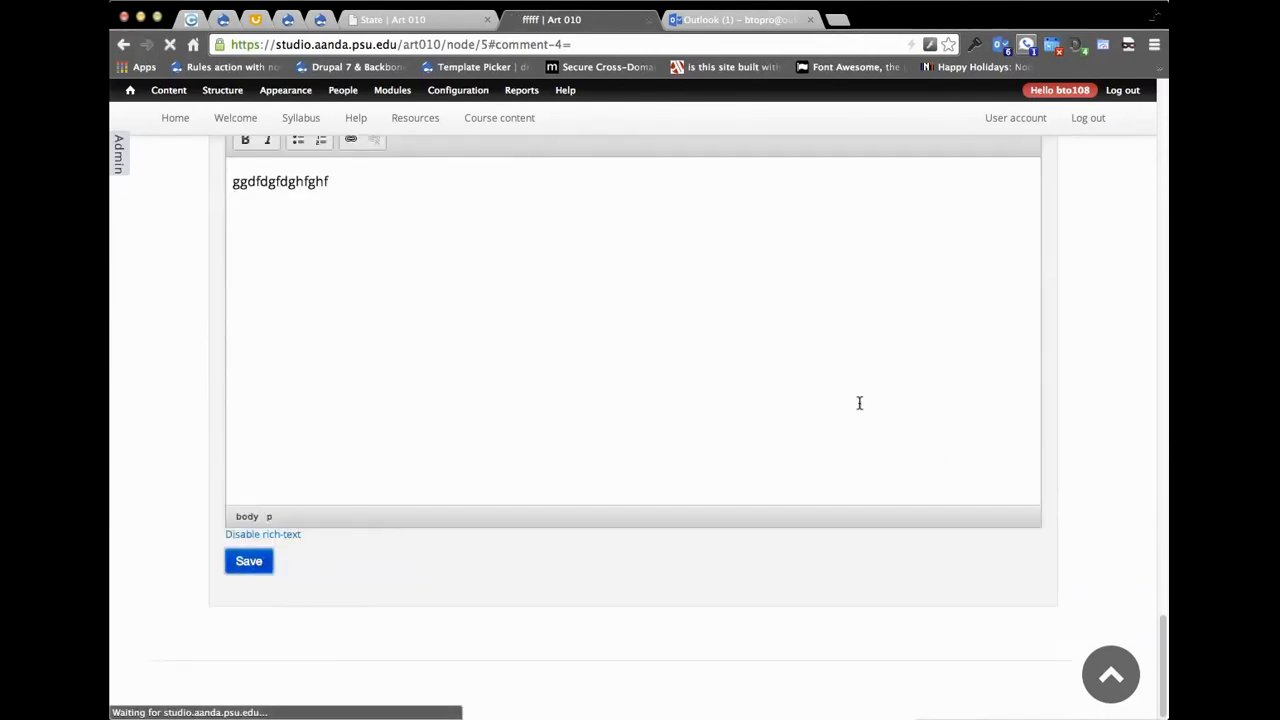
View the unlocked achievement notice, recheck the submission's Energy in its edit form, and close the form without saving.
{"action": "scroll", "coordinate": [1034, 396], "scroll_direction": "up", "scroll_amount": 20}
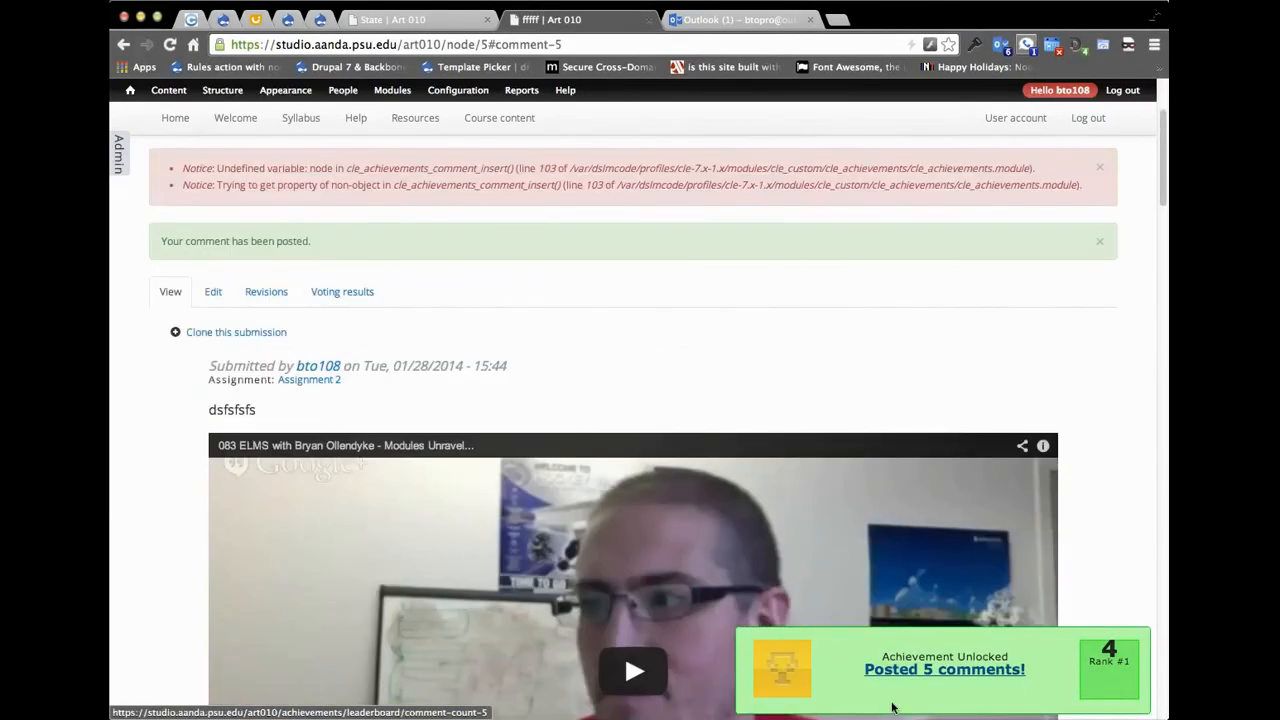
{"action": "scroll", "coordinate": [960, 690], "scroll_direction": "up", "scroll_amount": 4}
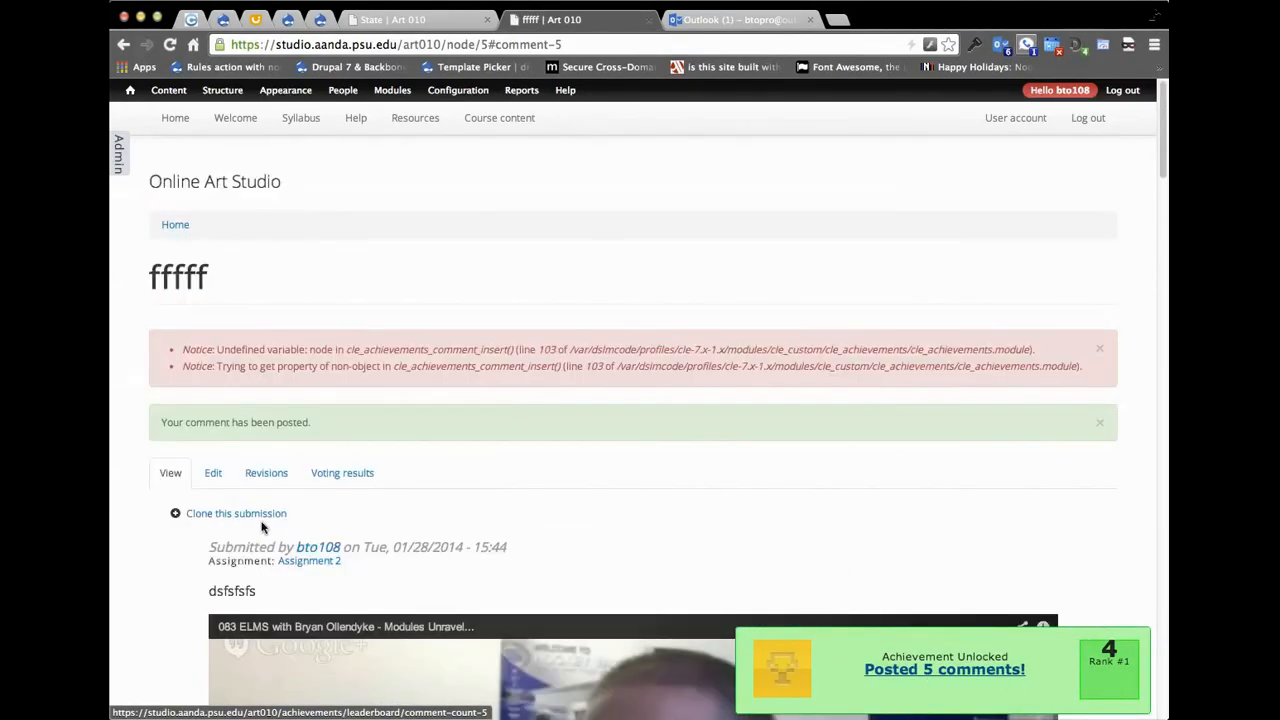
{"action": "left_click", "coordinate": [214, 476]}
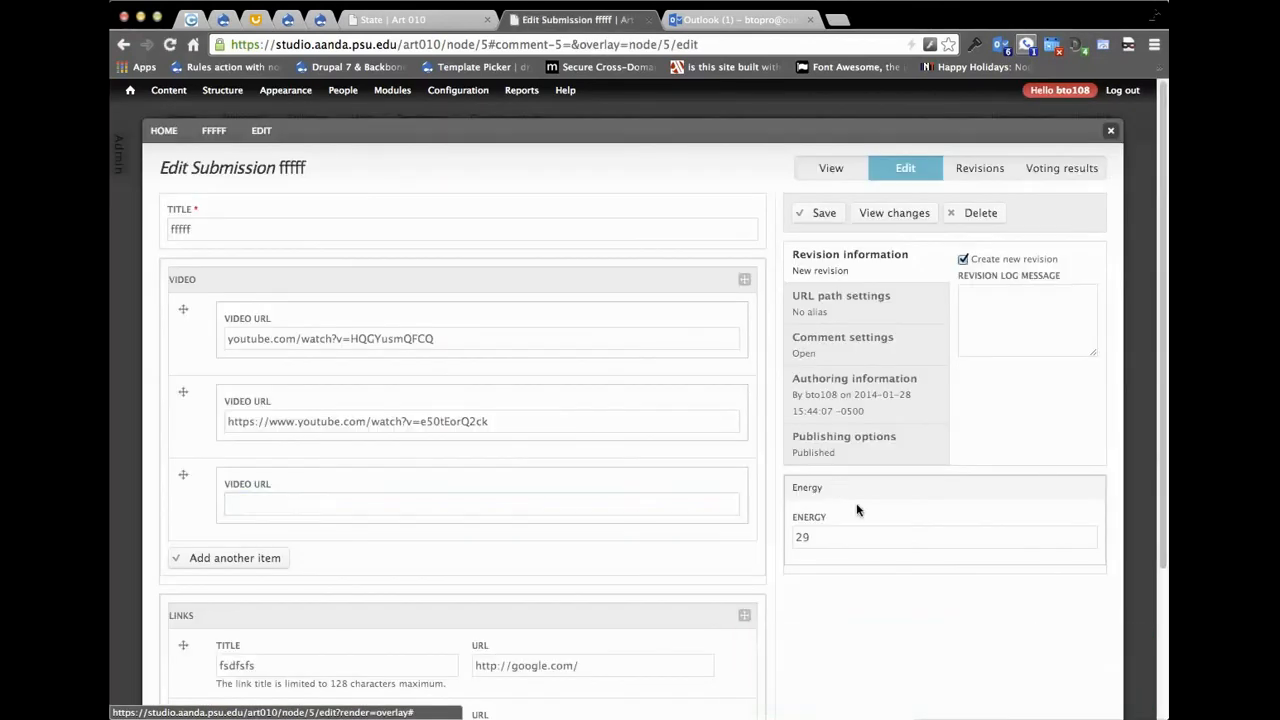
{"action": "left_click", "coordinate": [873, 543]}
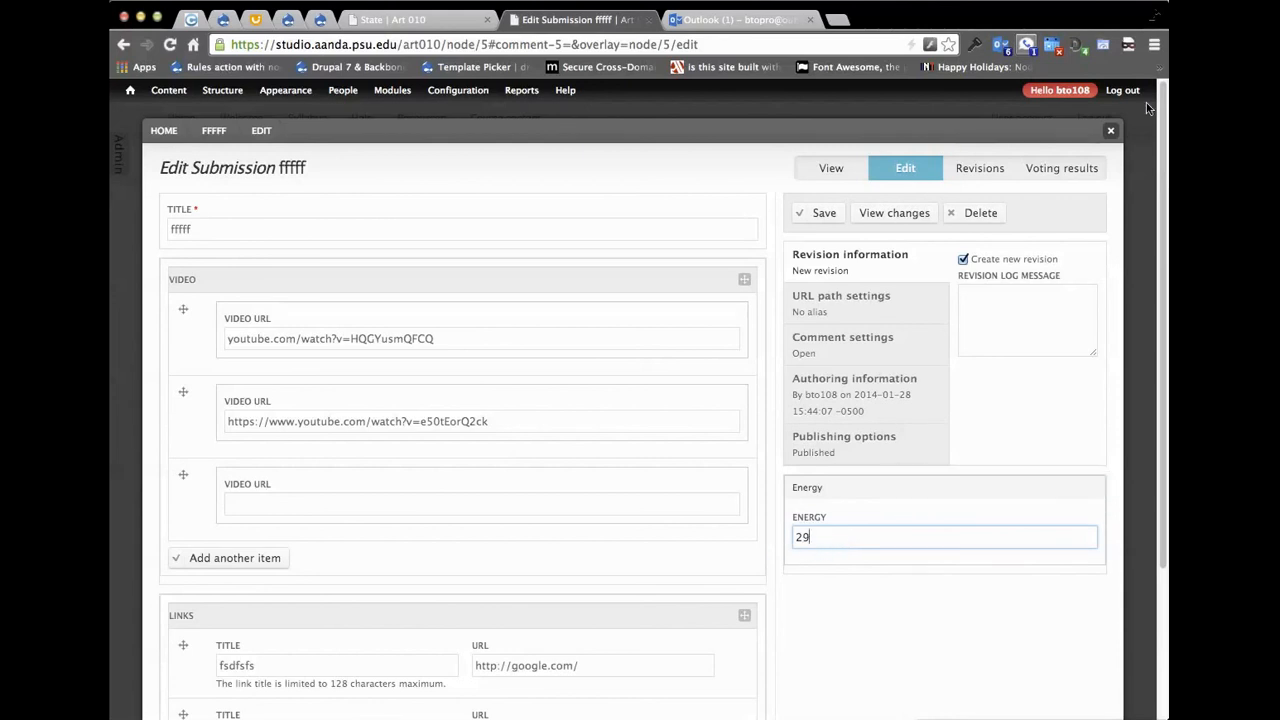
{"action": "left_click", "coordinate": [1110, 135]}
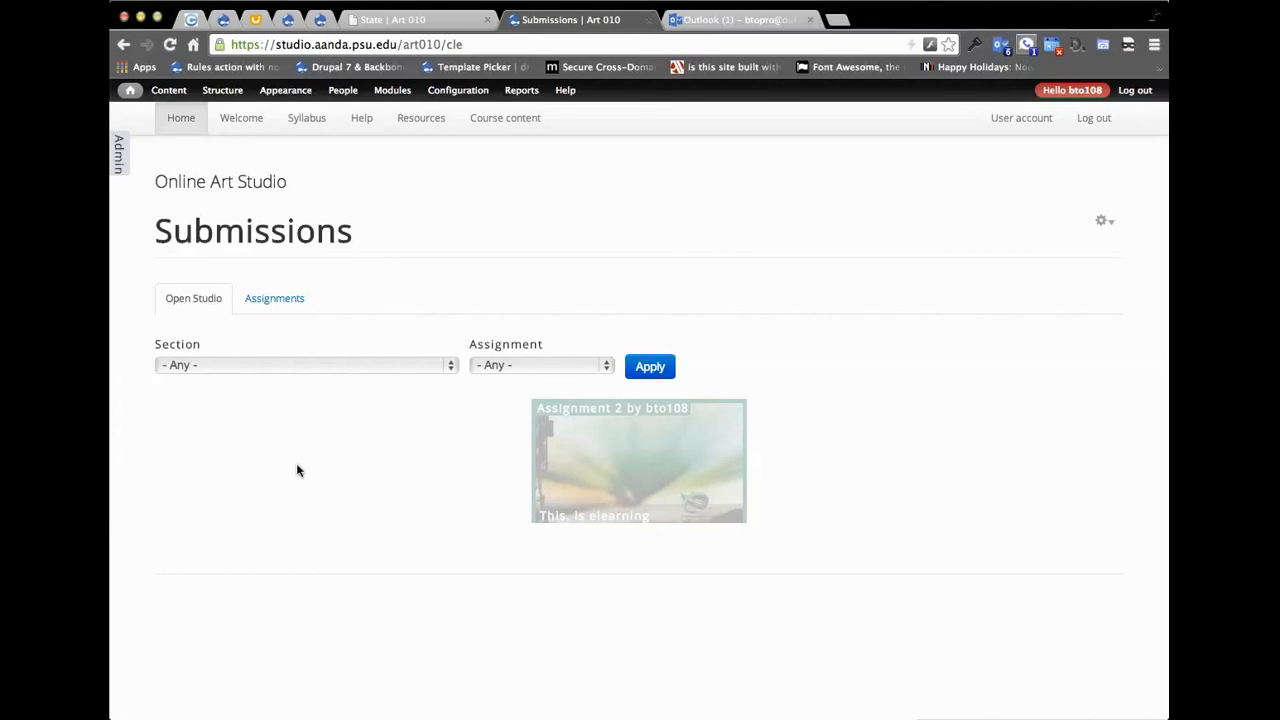
Filter the Open Studio submissions by Assignment 1 and by Assignment 2.
{"action": "mouse_move", "coordinate": [559, 477]}
{"action": "left_click", "coordinate": [508, 366]}
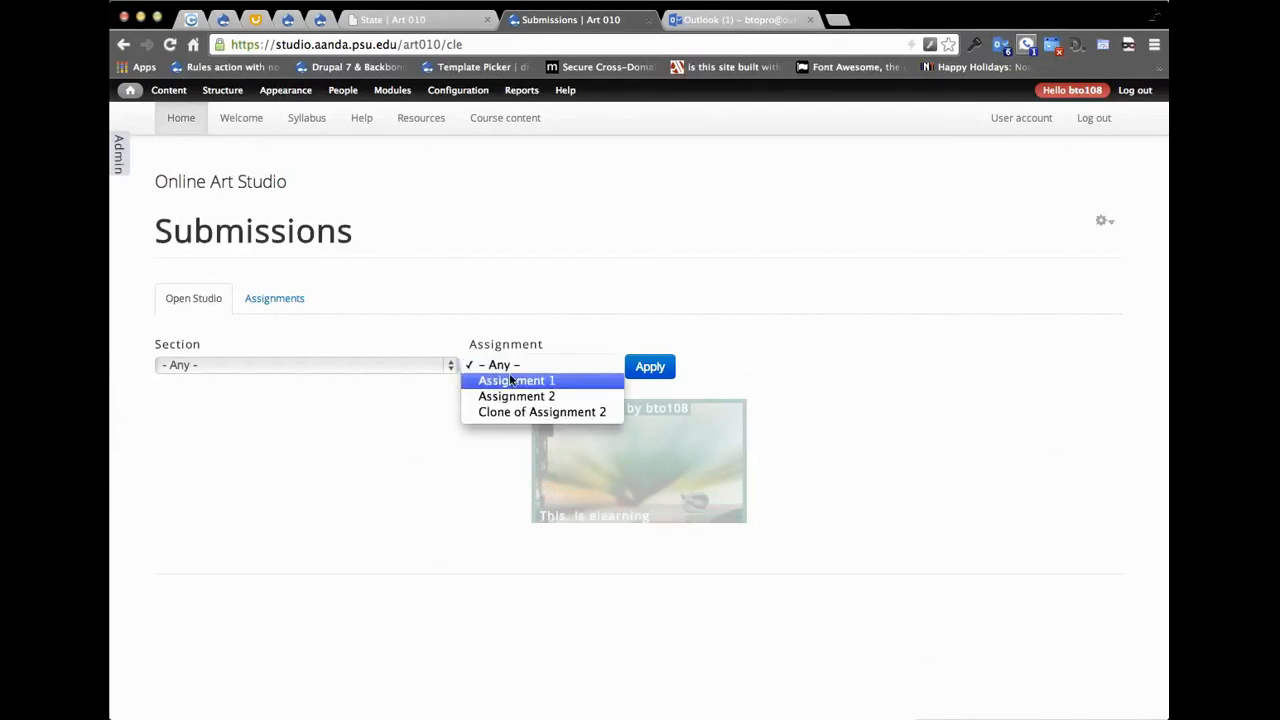
{"action": "left_click", "coordinate": [505, 382]}
{"action": "left_click", "coordinate": [648, 367]}
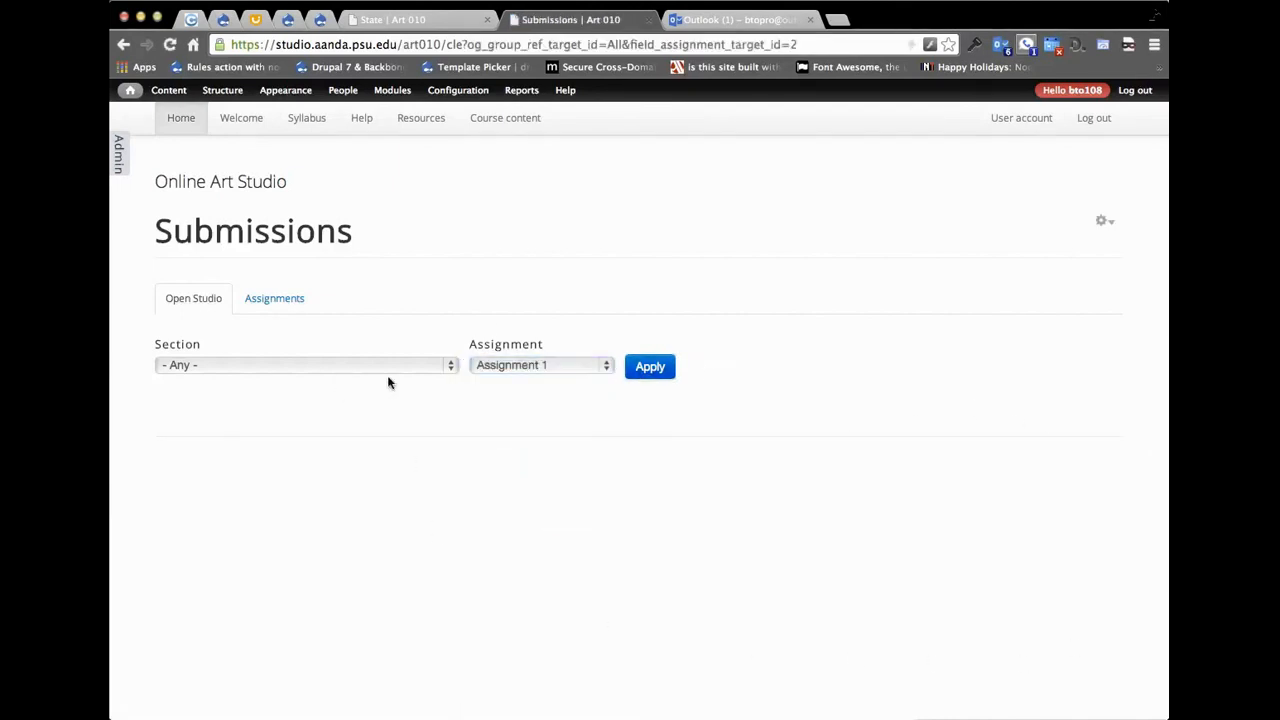
{"action": "left_click", "coordinate": [535, 368]}
{"action": "left_click", "coordinate": [575, 384]}
{"action": "left_click", "coordinate": [652, 372]}
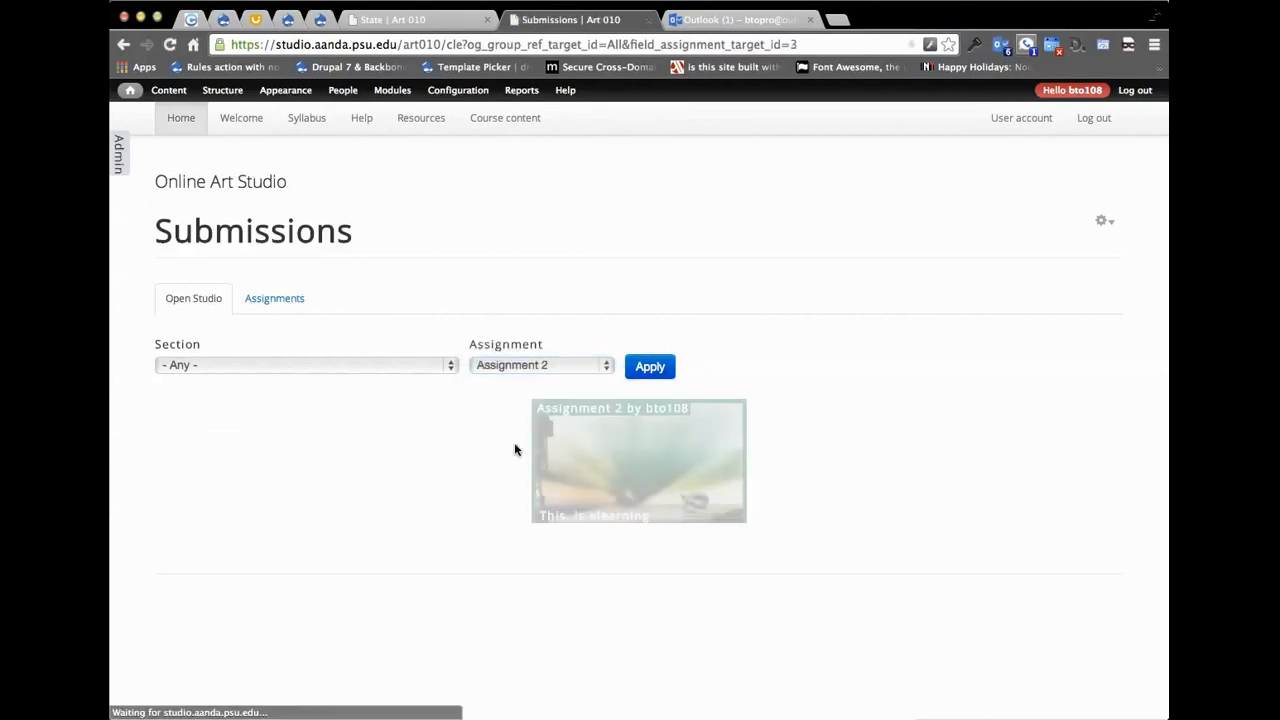
Clear the Open Studio's assignment filter so it covers any section and assignment, and open the Assignment 2 submission.
{"action": "left_click", "coordinate": [381, 367]}
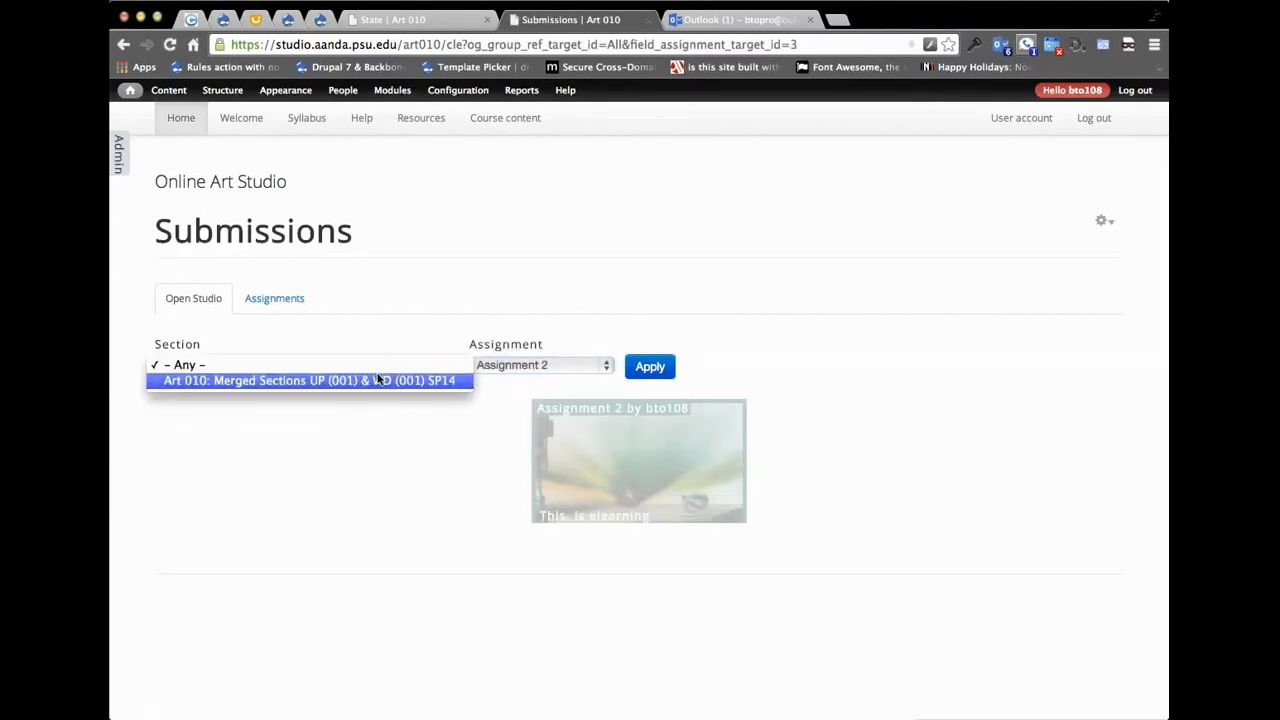
{"action": "left_click", "coordinate": [526, 294]}
{"action": "left_click", "coordinate": [530, 365]}
{"action": "left_click", "coordinate": [529, 335]}
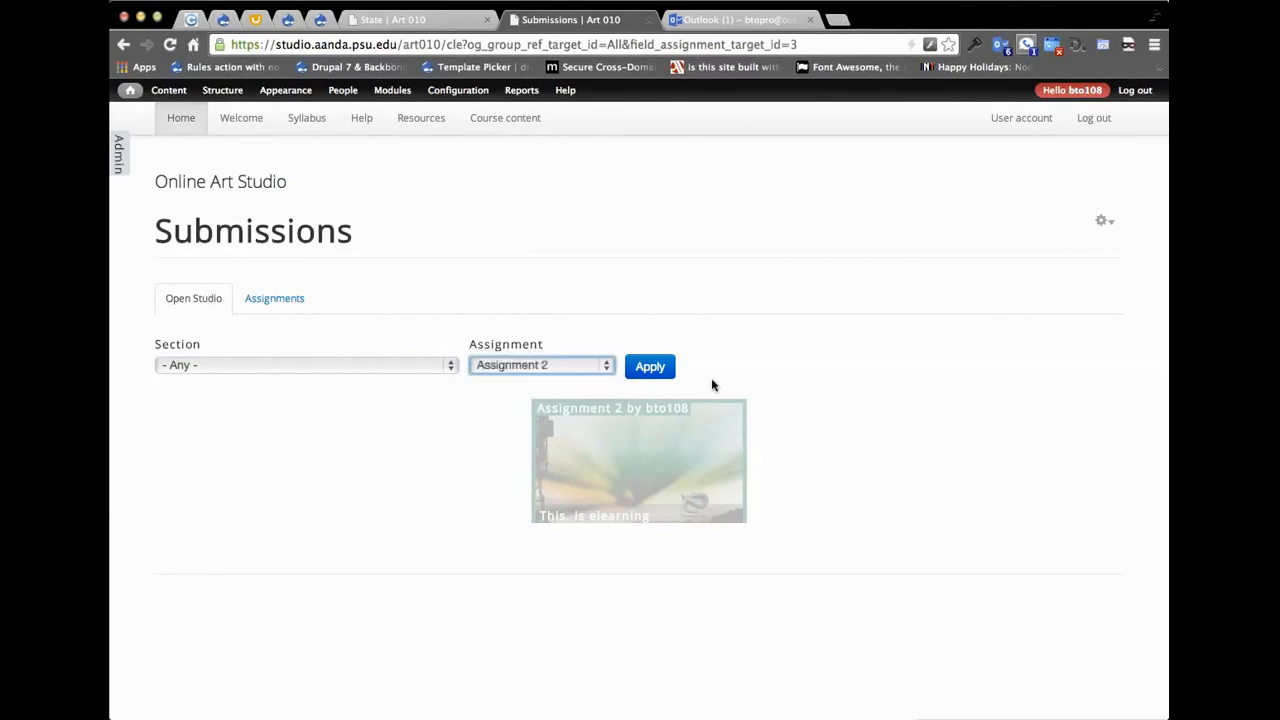
{"action": "left_click", "coordinate": [652, 377]}
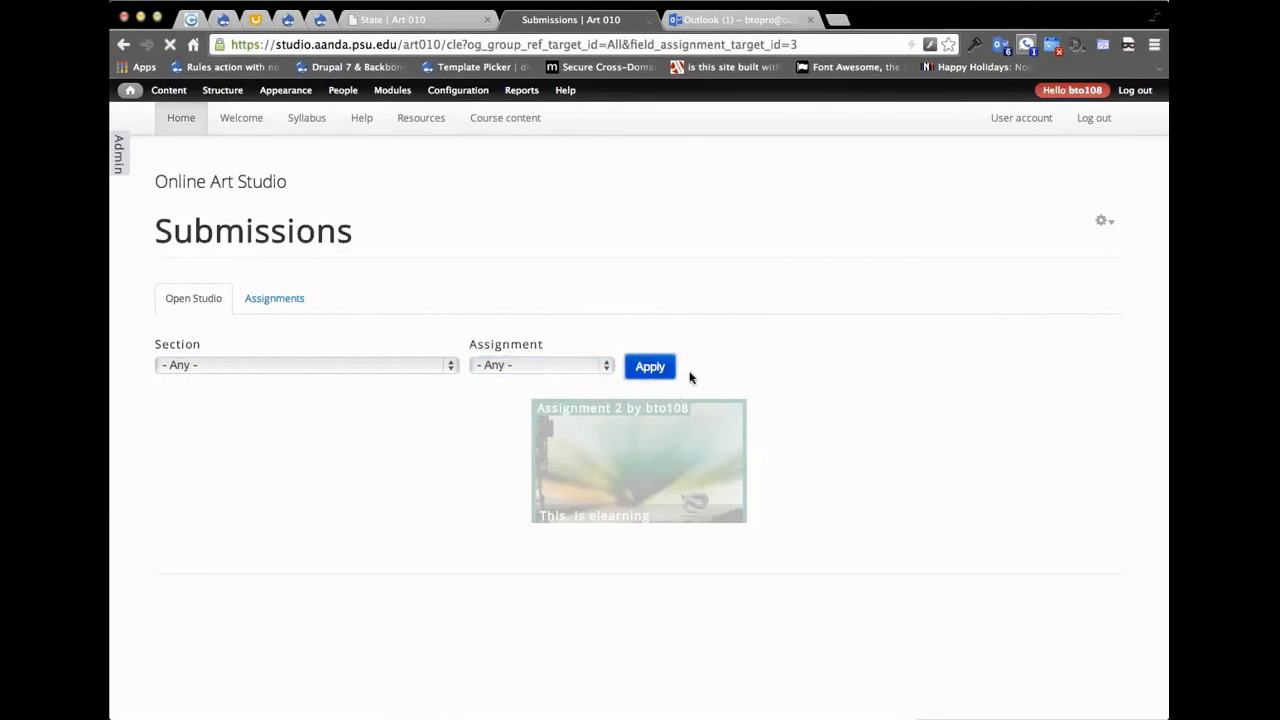
{"action": "left_click", "coordinate": [683, 424]}
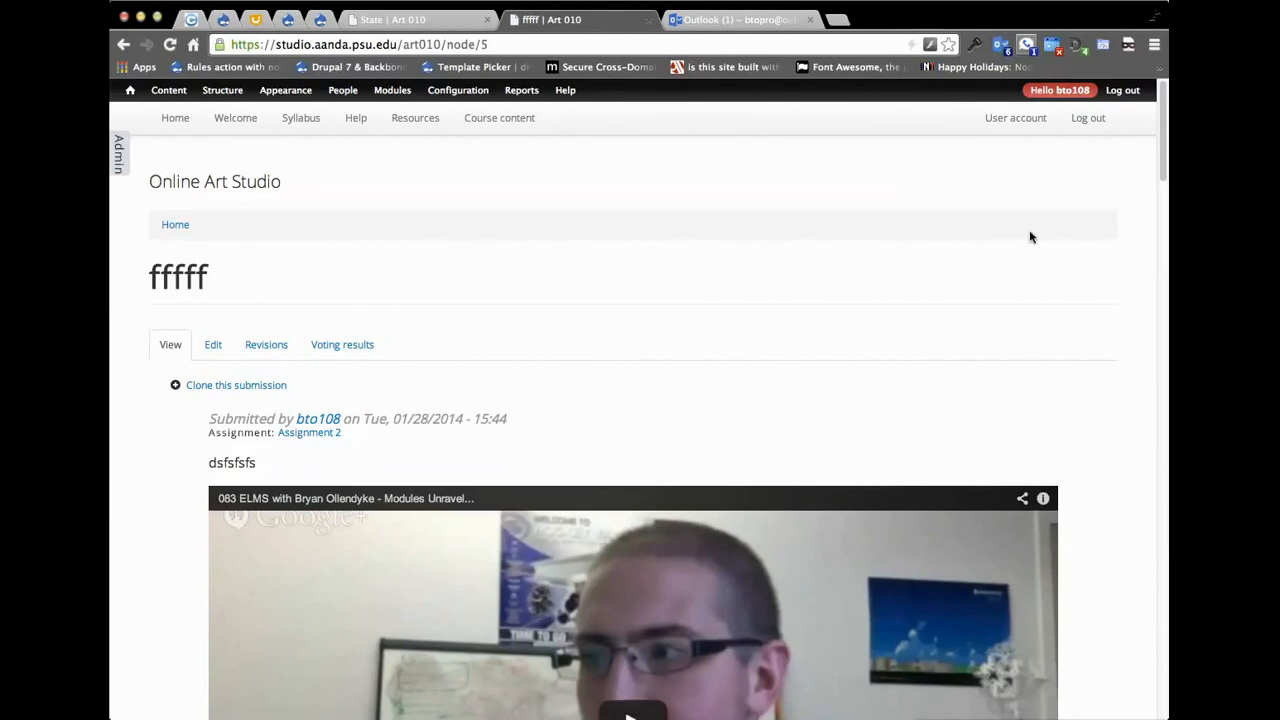
Open the achievements page of the user account and examine the Community critique achievements for posted comments.
{"action": "left_click", "coordinate": [1001, 121]}
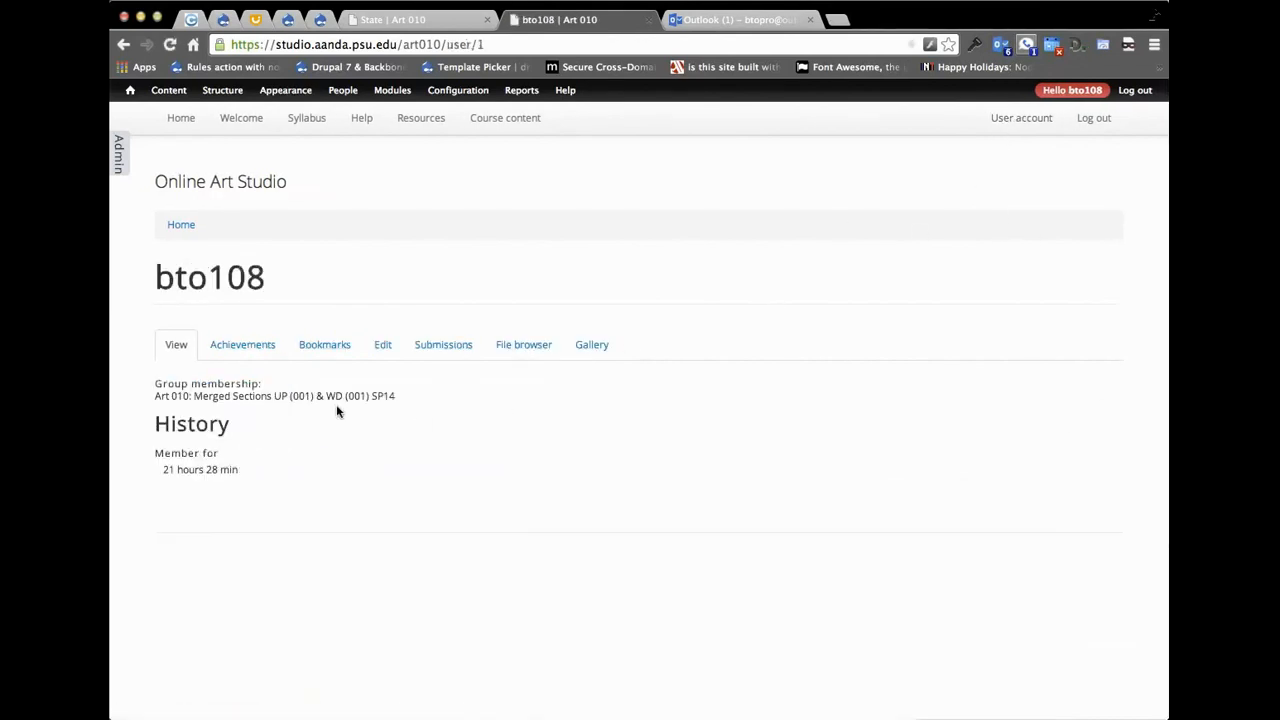
{"action": "left_click", "coordinate": [256, 350]}
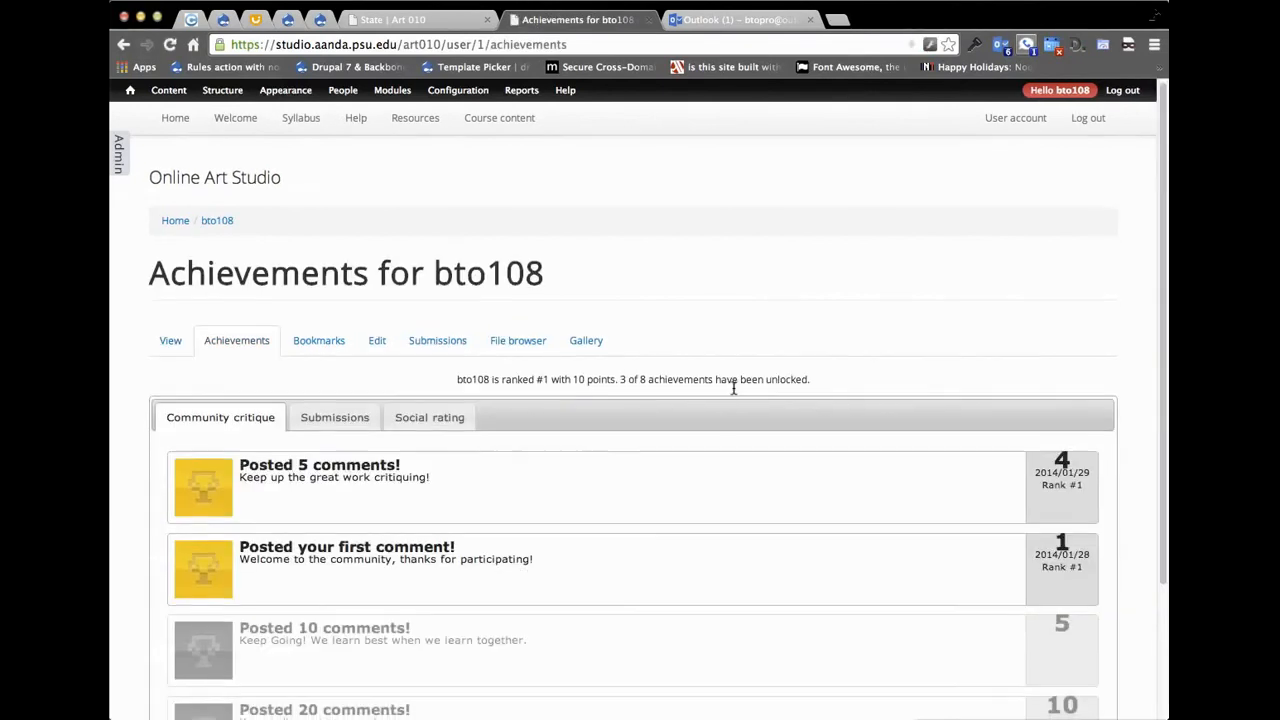
{"action": "scroll", "coordinate": [630, 415], "scroll_direction": "down", "scroll_amount": 3}
{"action": "scroll", "coordinate": [618, 420], "scroll_direction": "up", "scroll_amount": 3}
{"action": "scroll", "coordinate": [618, 420], "scroll_direction": "down", "scroll_amount": 2}
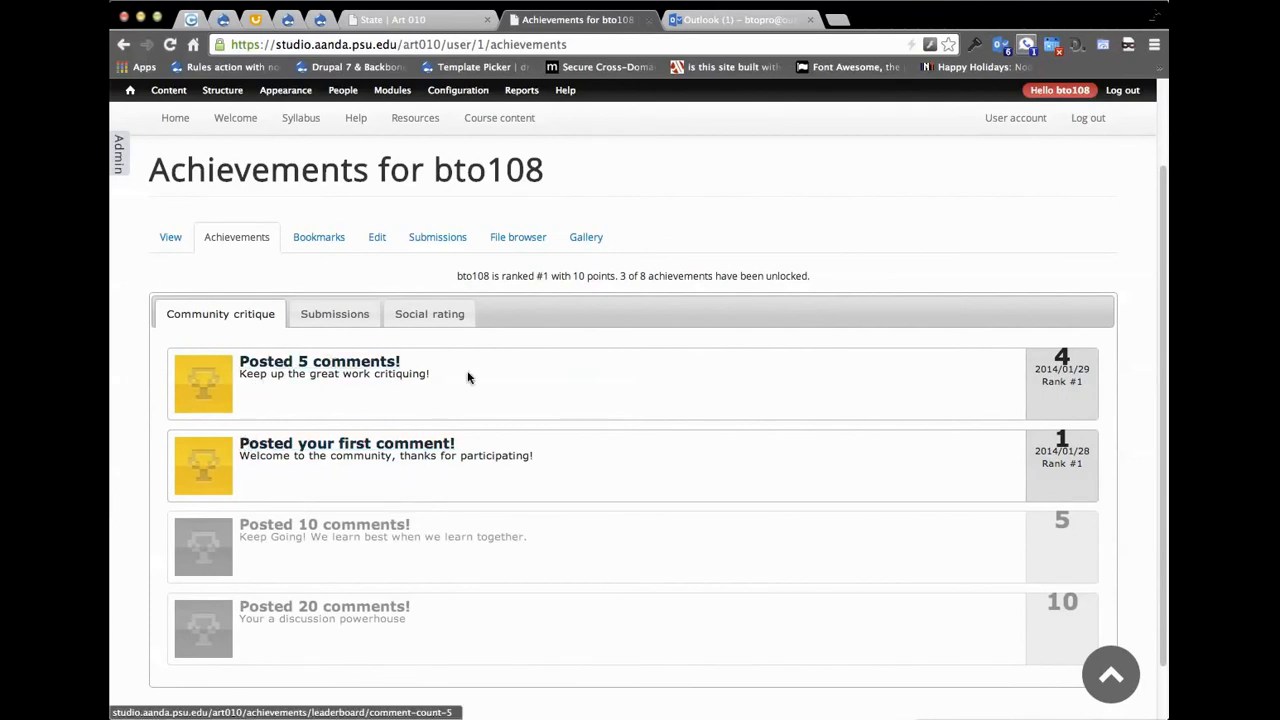
{"action": "left_click_drag", "start_coordinate": [443, 386], "coordinate": [345, 374]}
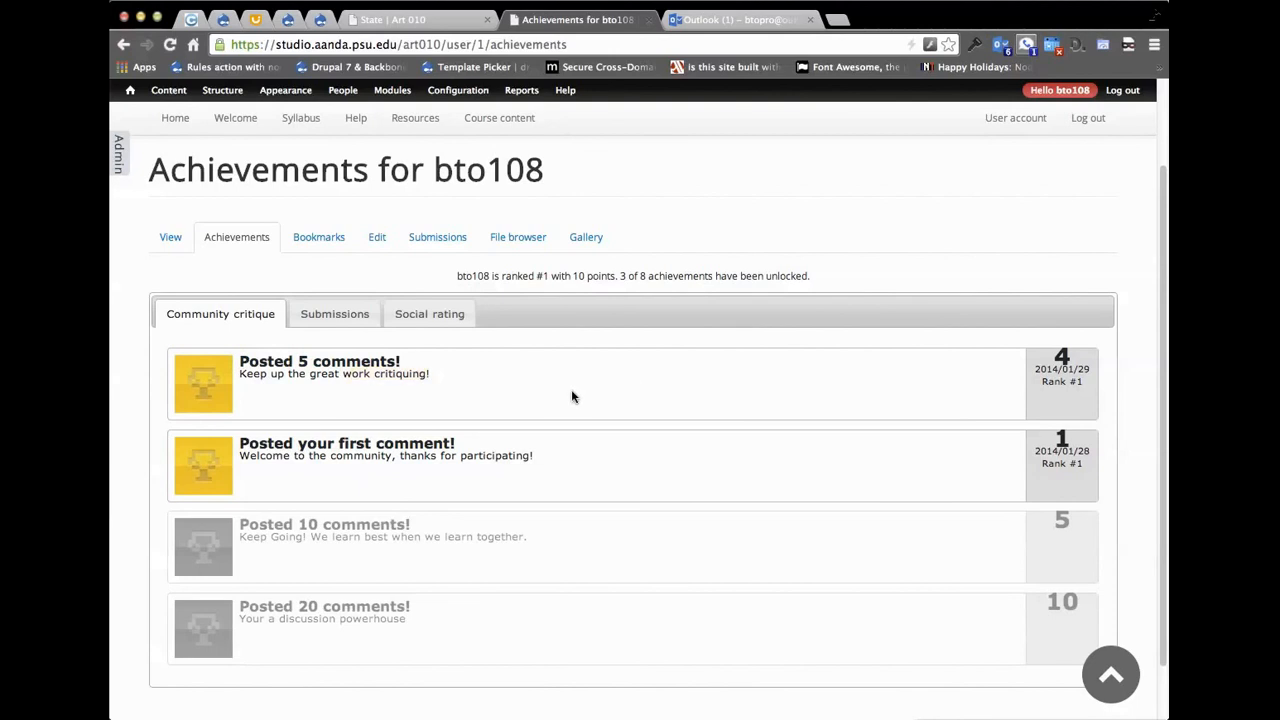
Examine the account's Submissions achievements and the Social rating achievements.
{"action": "left_click", "coordinate": [333, 313]}
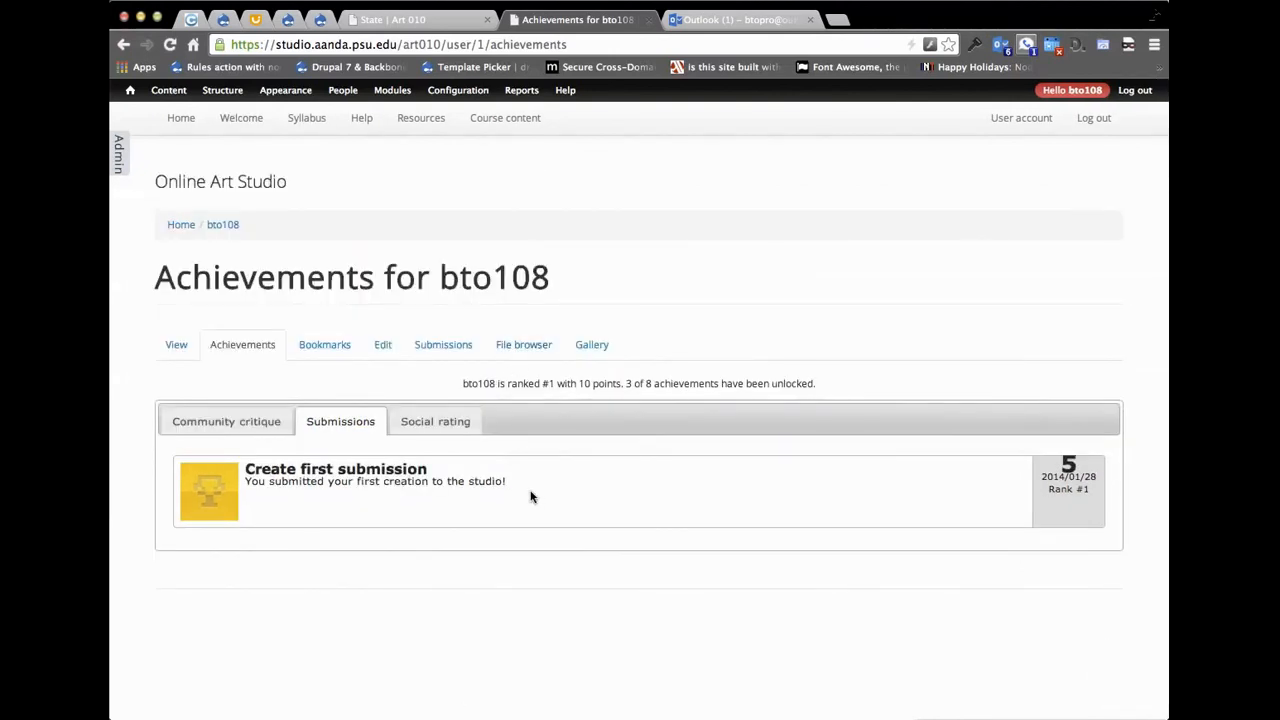
{"action": "left_click", "coordinate": [447, 437]}
{"action": "scroll", "coordinate": [620, 440], "scroll_direction": "down", "scroll_amount": 2}
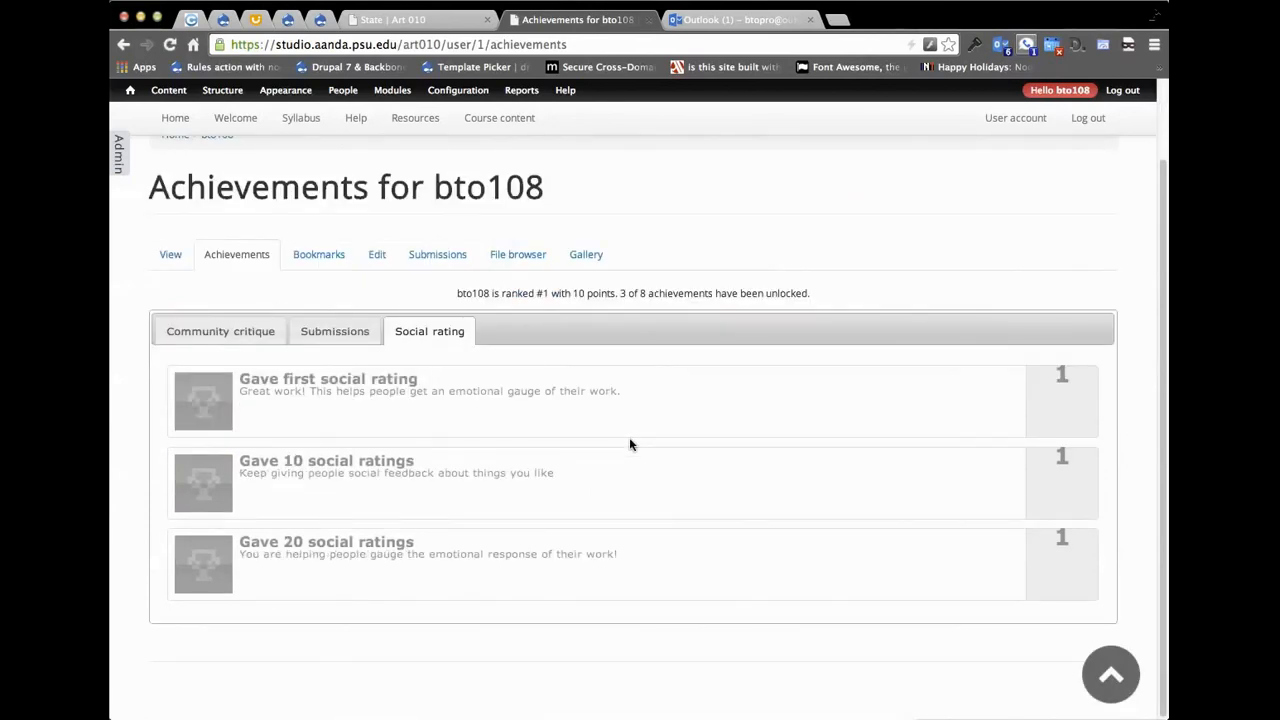
{"action": "scroll", "coordinate": [680, 515], "scroll_direction": "up", "scroll_amount": 1}
{"action": "scroll", "coordinate": [660, 530], "scroll_direction": "down", "scroll_amount": 1}
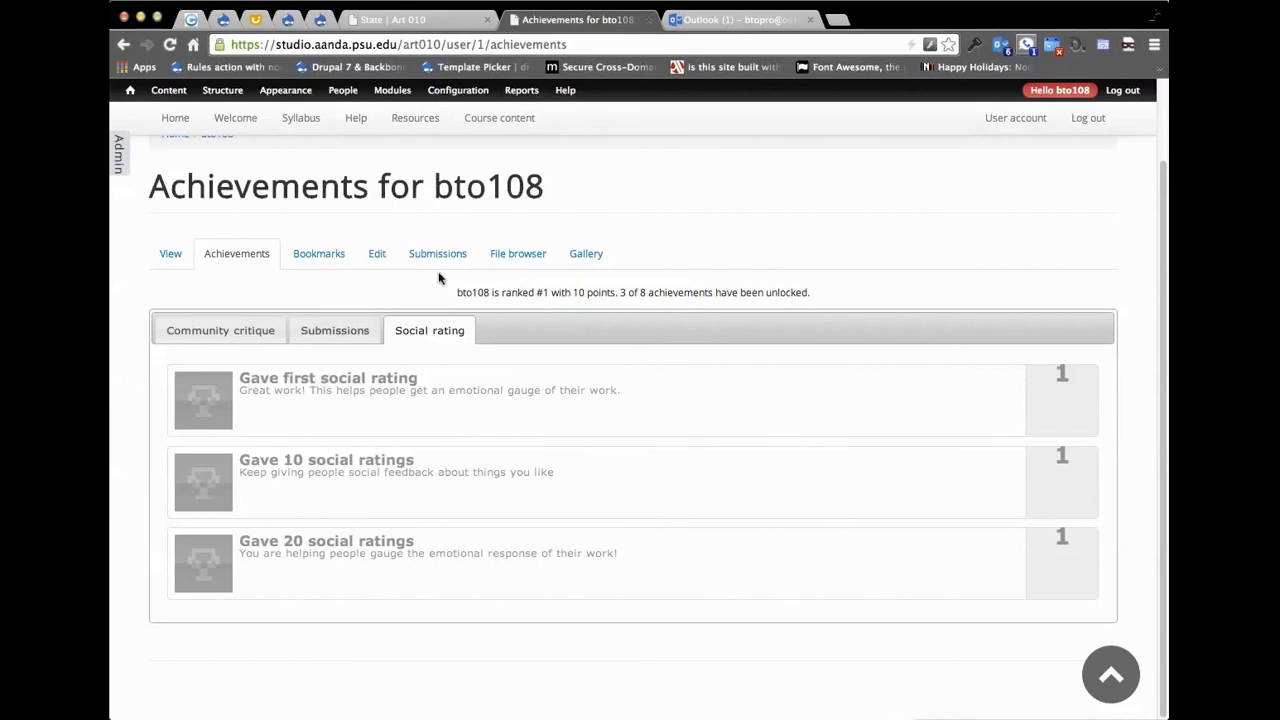
Return to the Community critique achievements and review the comment milestones and their points.
{"action": "left_click", "coordinate": [219, 338]}
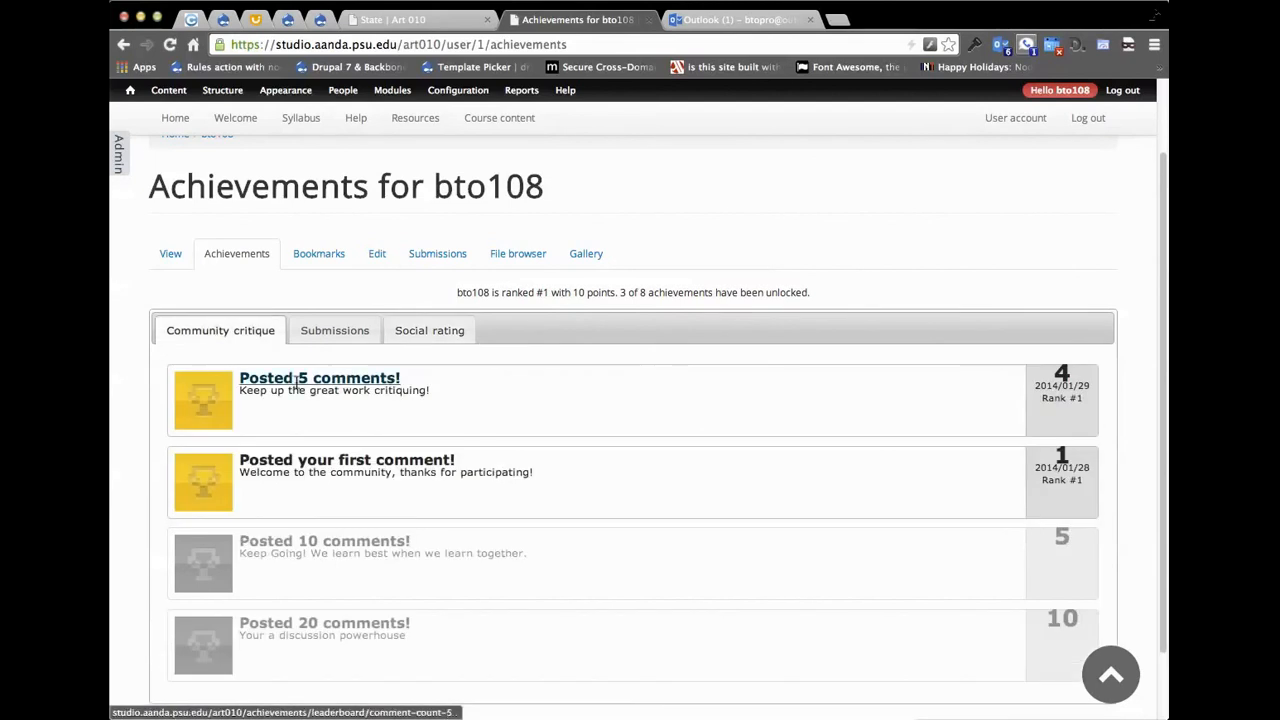
{"action": "scroll", "coordinate": [630, 418], "scroll_direction": "up", "scroll_amount": 2}
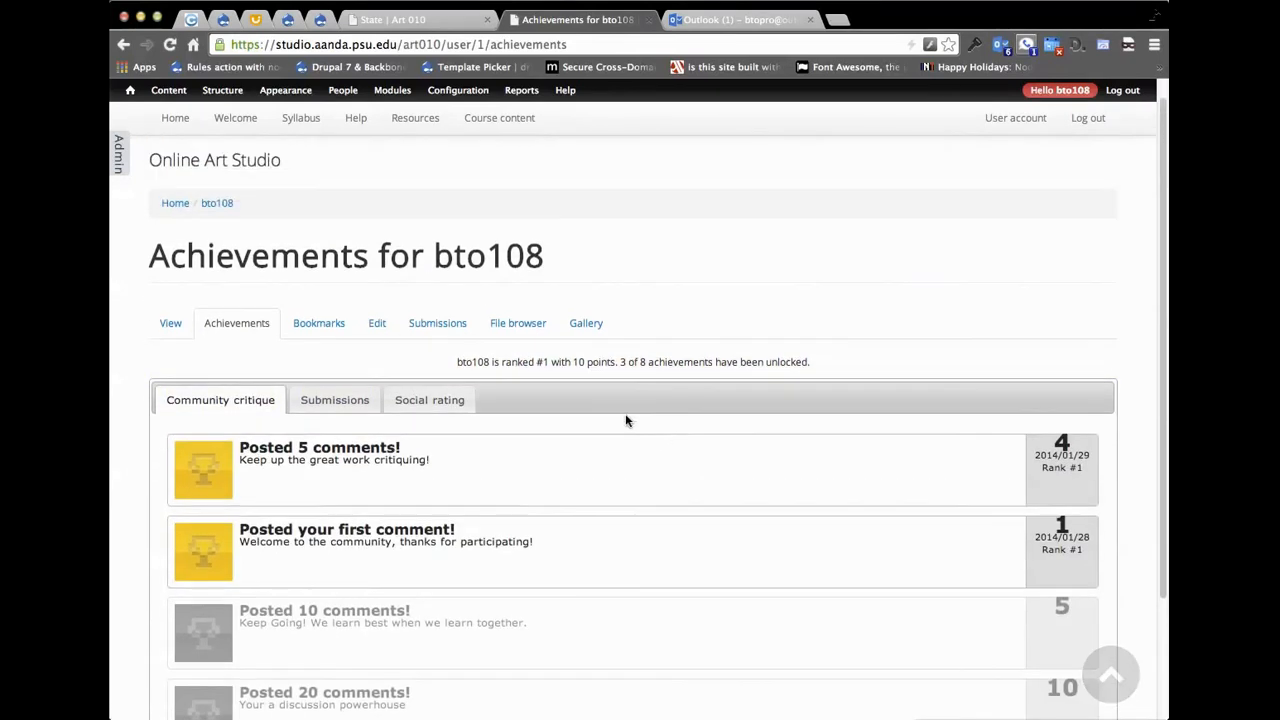
{"action": "scroll", "coordinate": [618, 415], "scroll_direction": "down", "scroll_amount": 2}
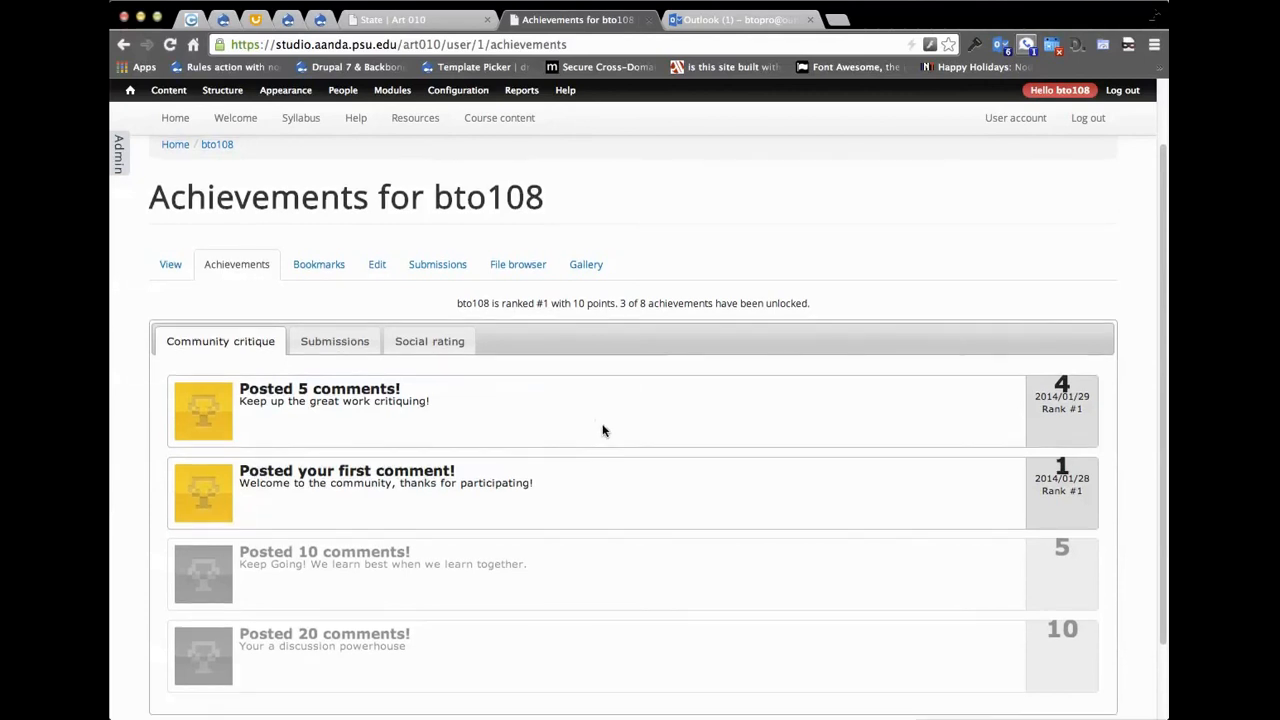
{"action": "scroll", "coordinate": [600, 425], "scroll_direction": "up", "scroll_amount": 3}
Go from the studio's home page to the ART 010 course content site and back to the studio through My Studio.
{"action": "left_click", "coordinate": [167, 230]}
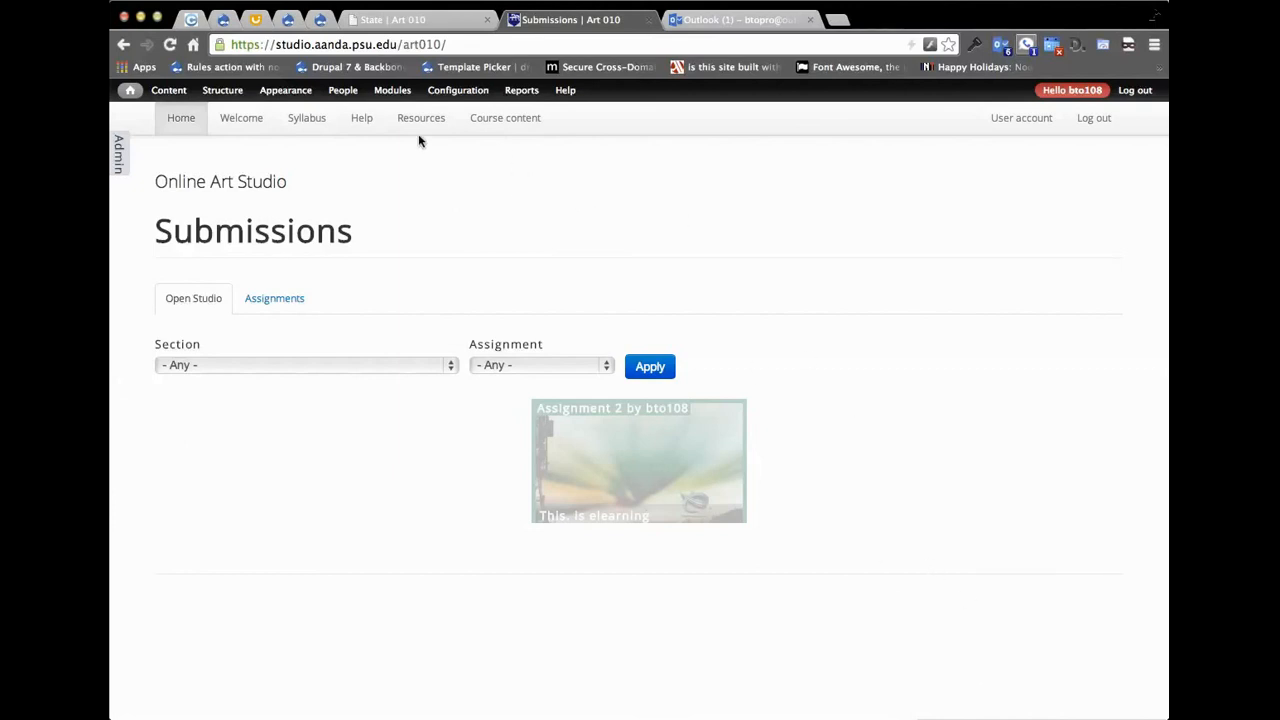
{"action": "left_click", "coordinate": [503, 129]}
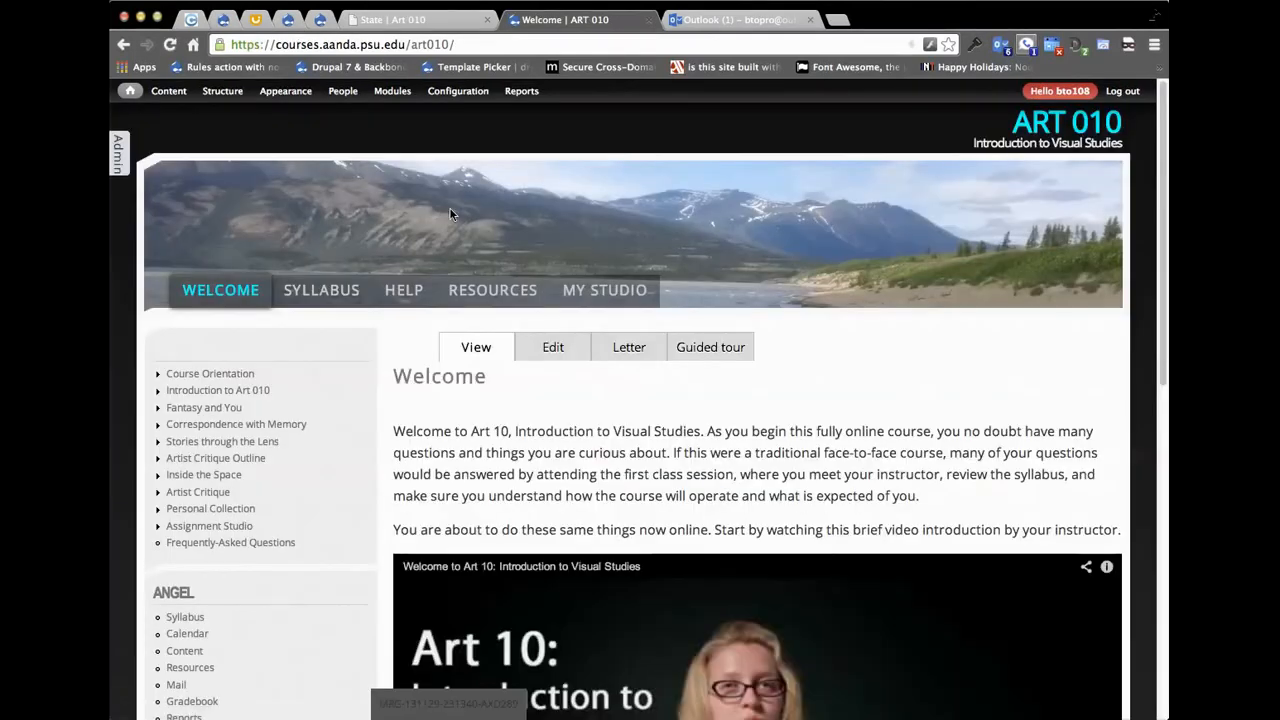
{"action": "left_click", "coordinate": [601, 291]}
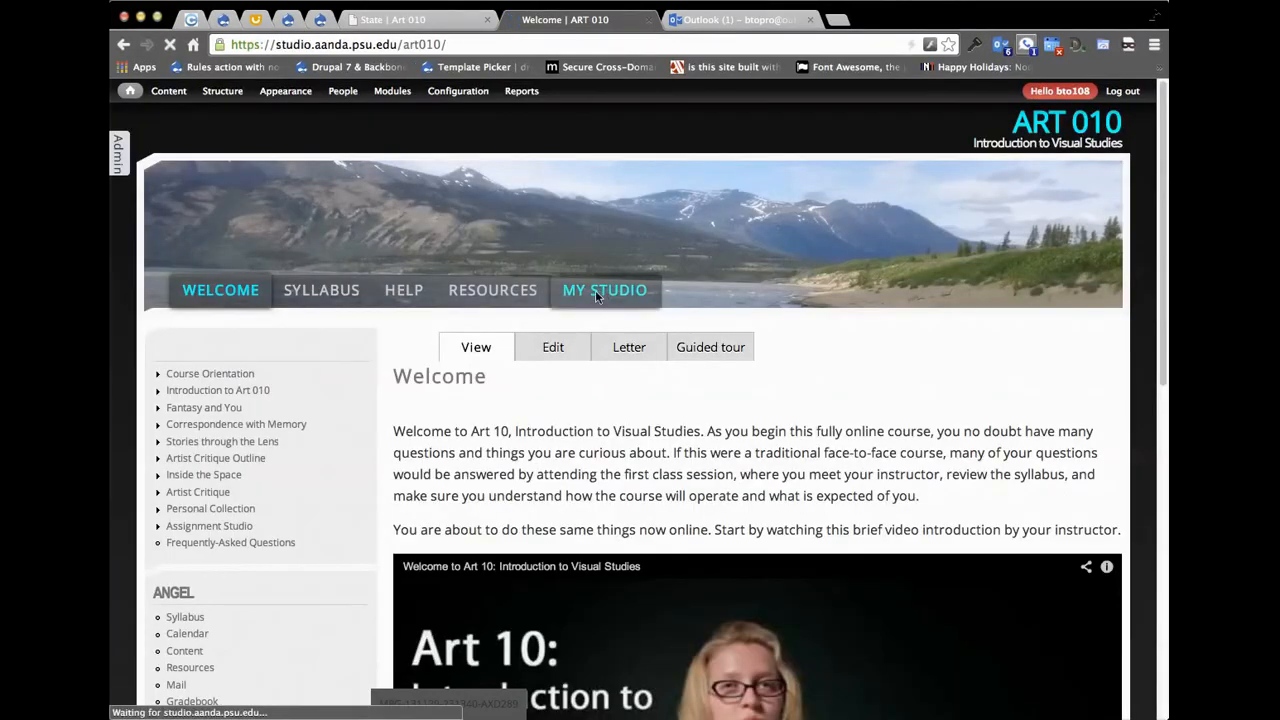